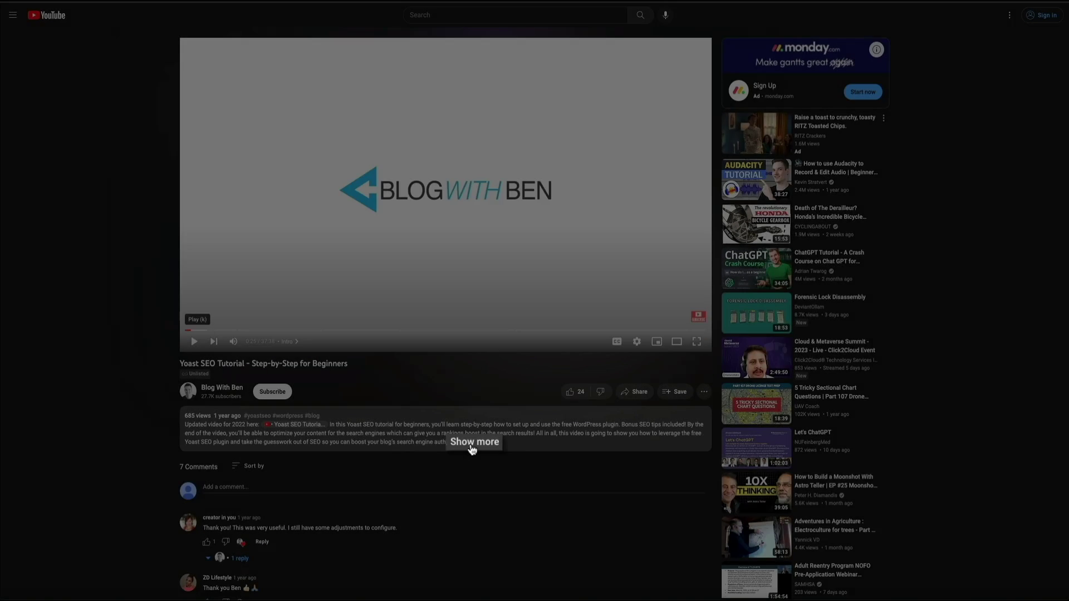
Open the Unbounce free trial link from the video description and look over the offer and help pages
{"action": "left_click", "coordinate": [472, 444]}
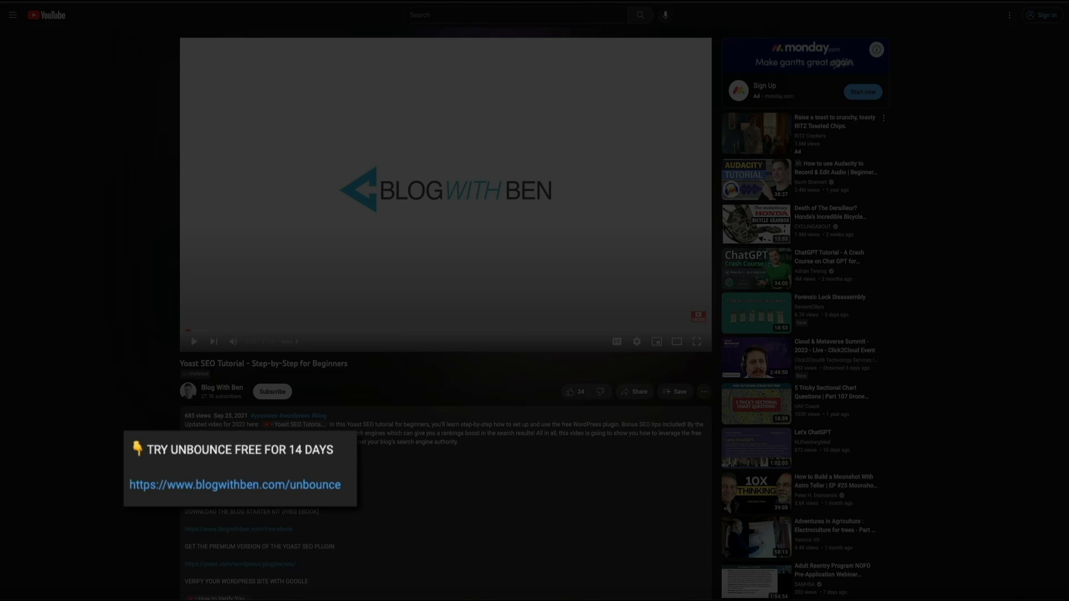
{"action": "left_click", "coordinate": [220, 494]}
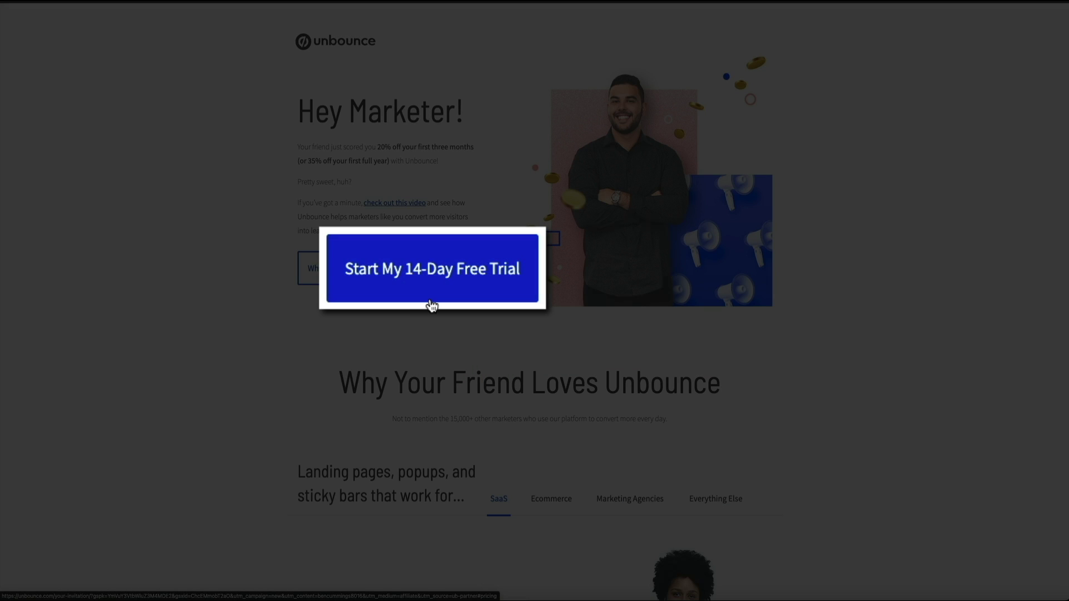
{"action": "scroll", "coordinate": [348, 301], "scroll_direction": "down", "scroll_amount": 15}
{"action": "scroll", "coordinate": [348, 300], "scroll_direction": "down", "scroll_amount": 10}
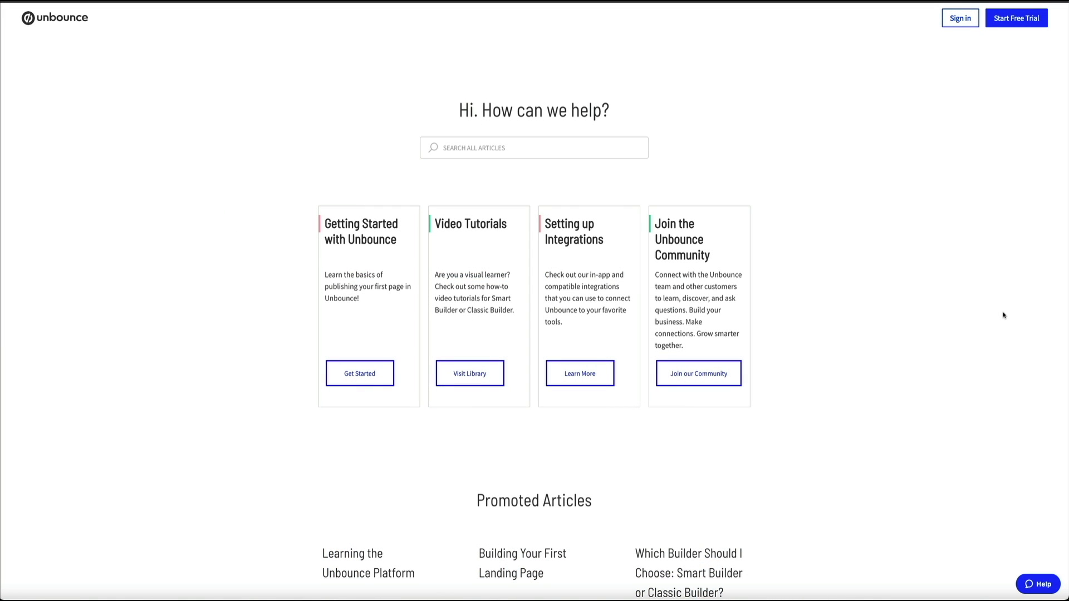
{"action": "scroll", "coordinate": [1004, 316], "scroll_direction": "down", "scroll_amount": 2}
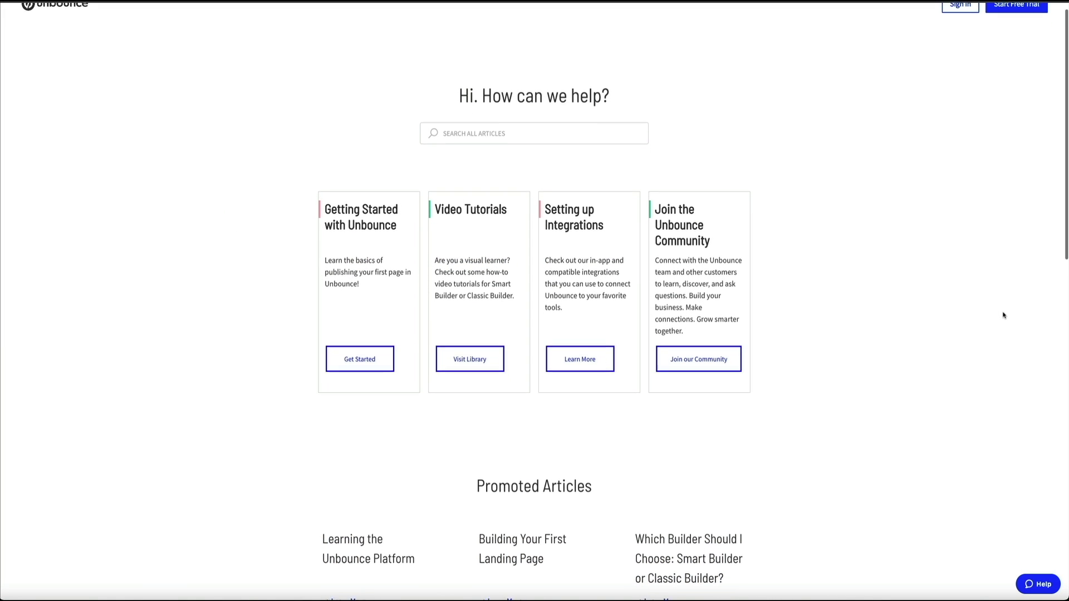
{"action": "scroll", "coordinate": [1004, 316], "scroll_direction": "down", "scroll_amount": 3}
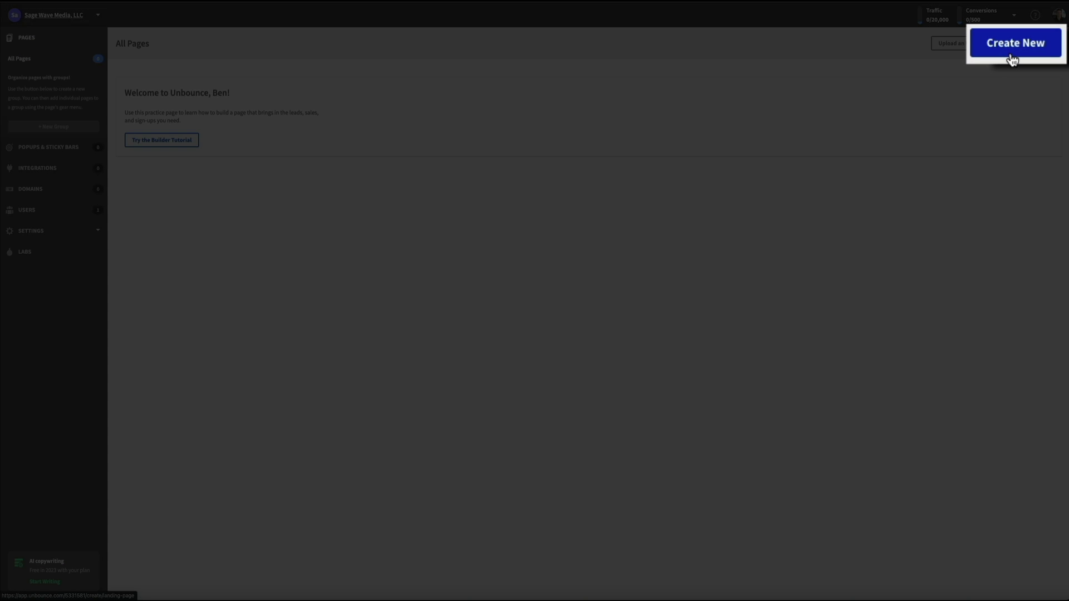
Create a new Smart Builder landing page for the Fitness and Nutrition industry with the EBook/Guide purpose and a form included
{"action": "left_click", "coordinate": [1037, 49]}
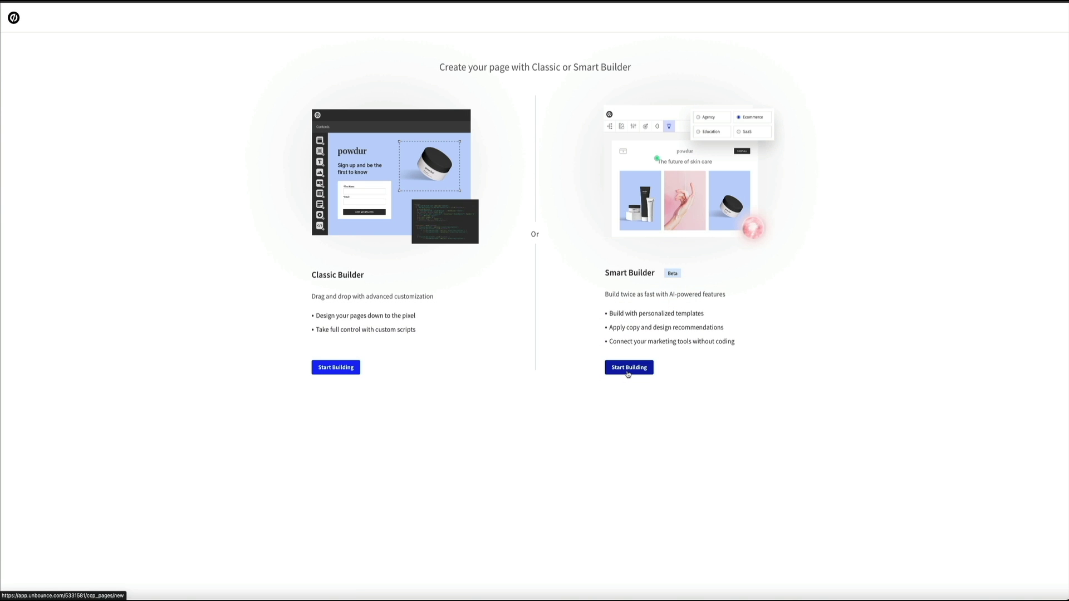
{"action": "left_click", "coordinate": [629, 373]}
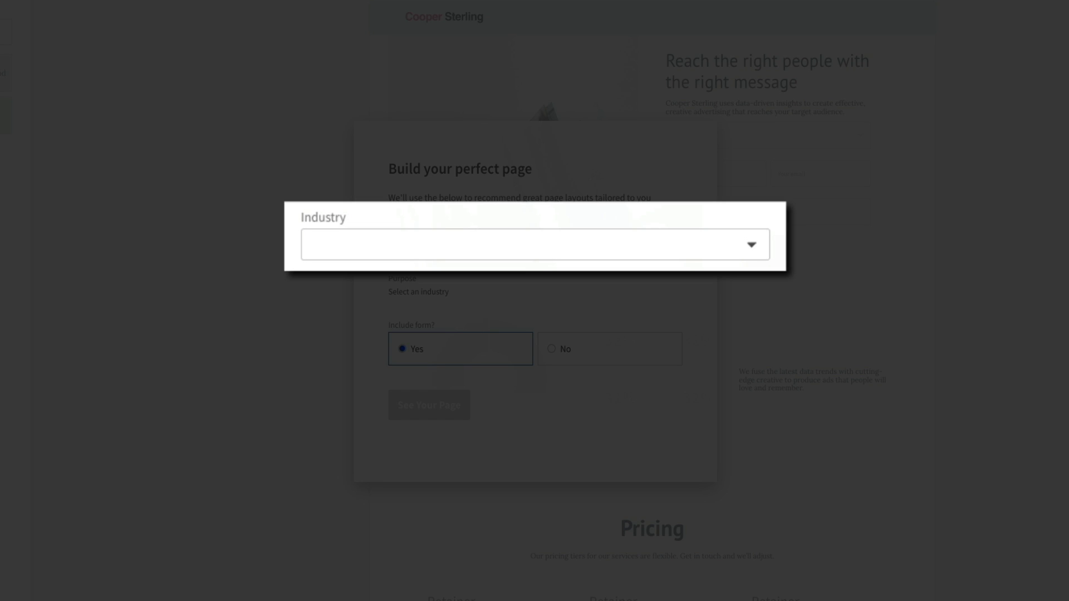
{"action": "left_click", "coordinate": [673, 243]}
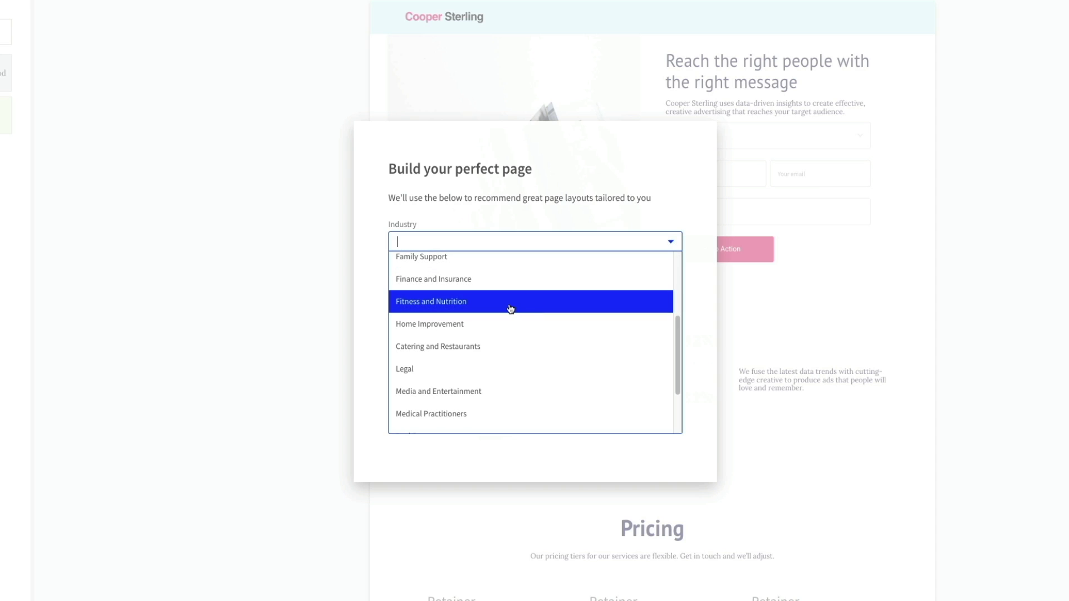
{"action": "left_click", "coordinate": [510, 305]}
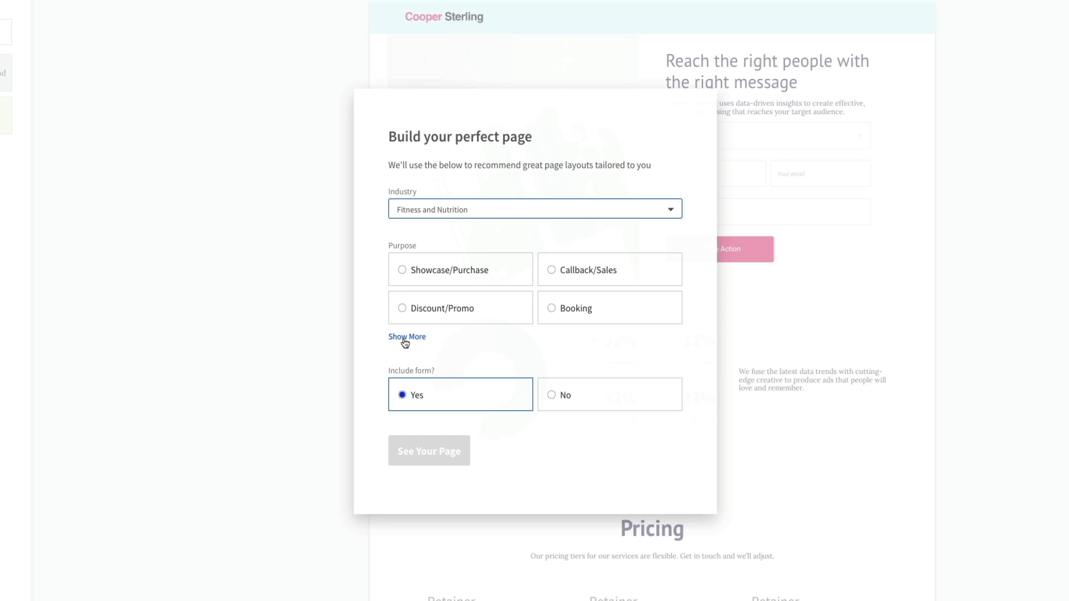
{"action": "left_click", "coordinate": [403, 340]}
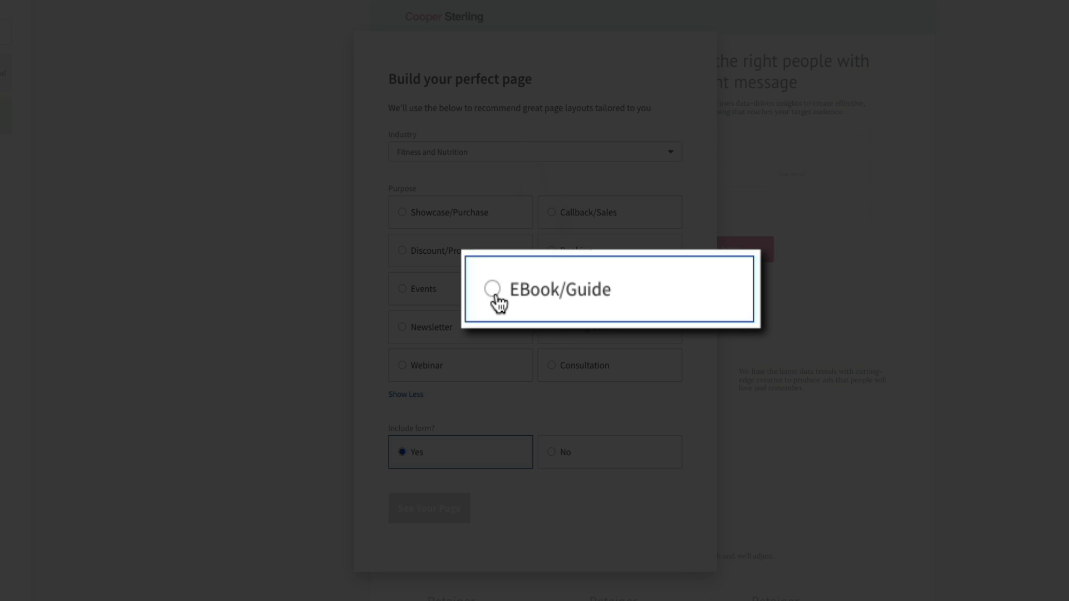
{"action": "left_click", "coordinate": [552, 290]}
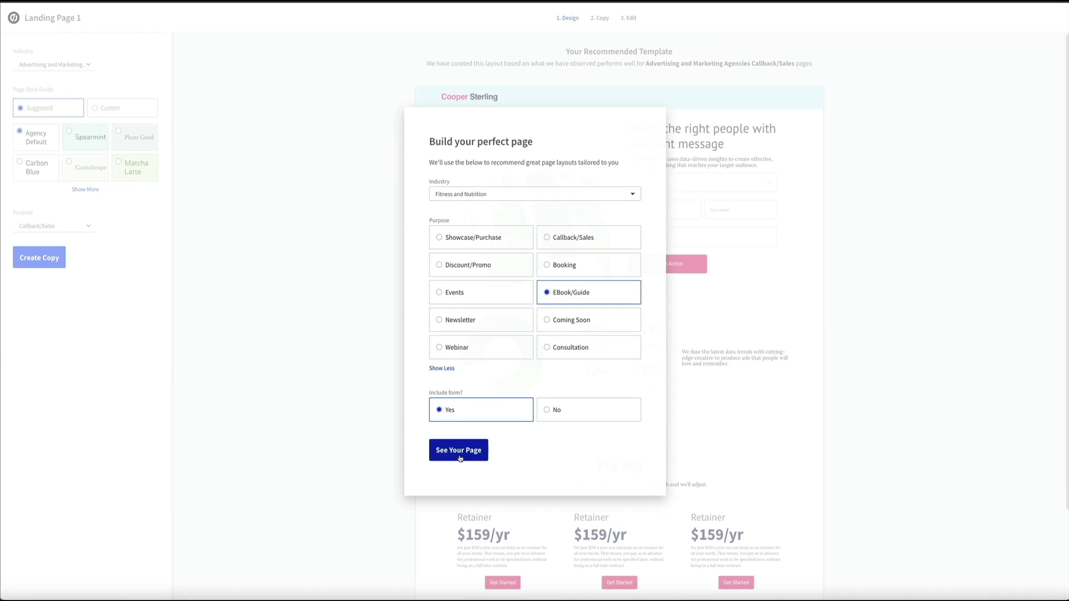
{"action": "left_click", "coordinate": [429, 518]}
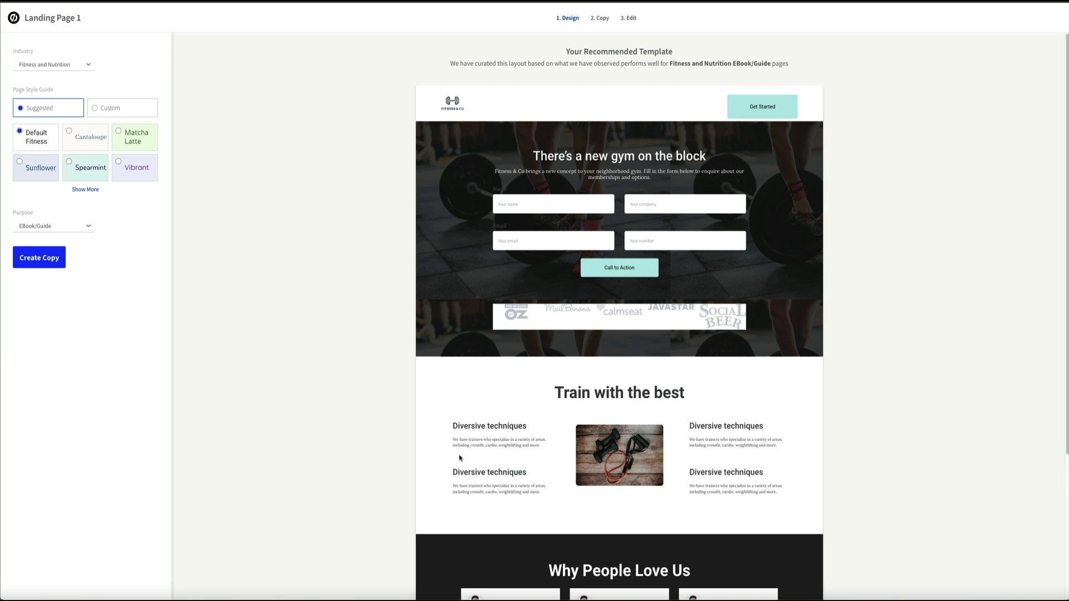
Look over the recommended template and change its industry to Catering and Restaurants
{"action": "scroll", "coordinate": [436, 468], "scroll_direction": "down", "scroll_amount": 2}
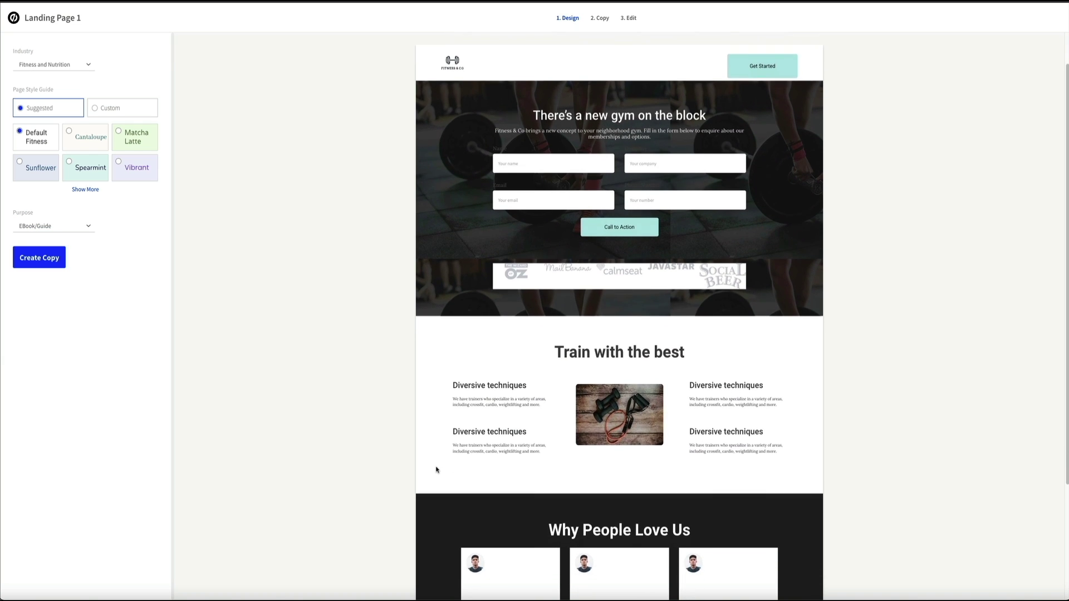
{"action": "scroll", "coordinate": [436, 463], "scroll_direction": "down", "scroll_amount": 2}
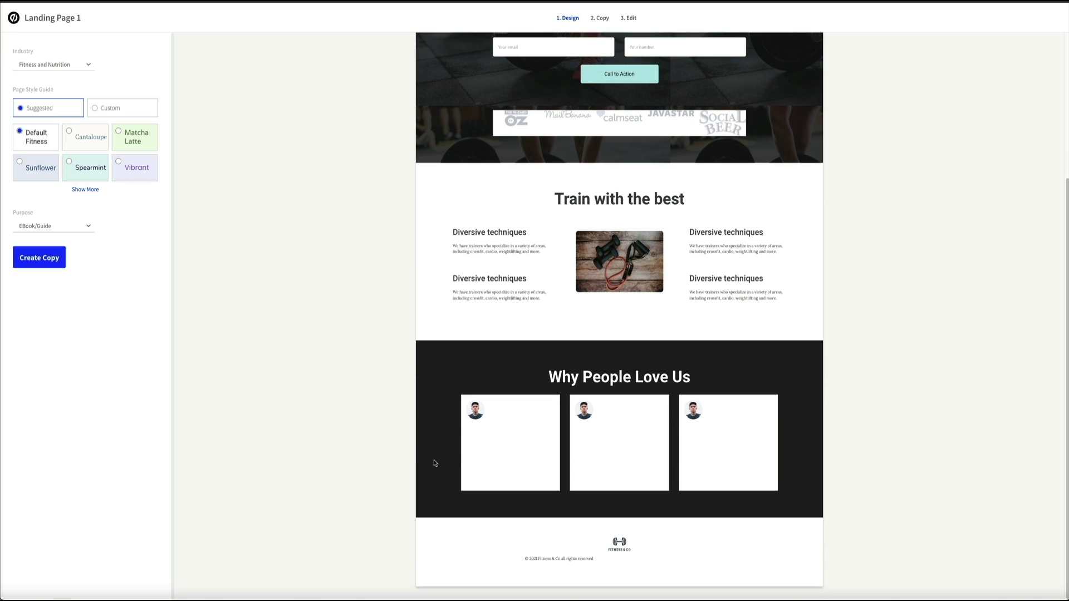
{"action": "scroll", "coordinate": [435, 463], "scroll_direction": "up", "scroll_amount": 3}
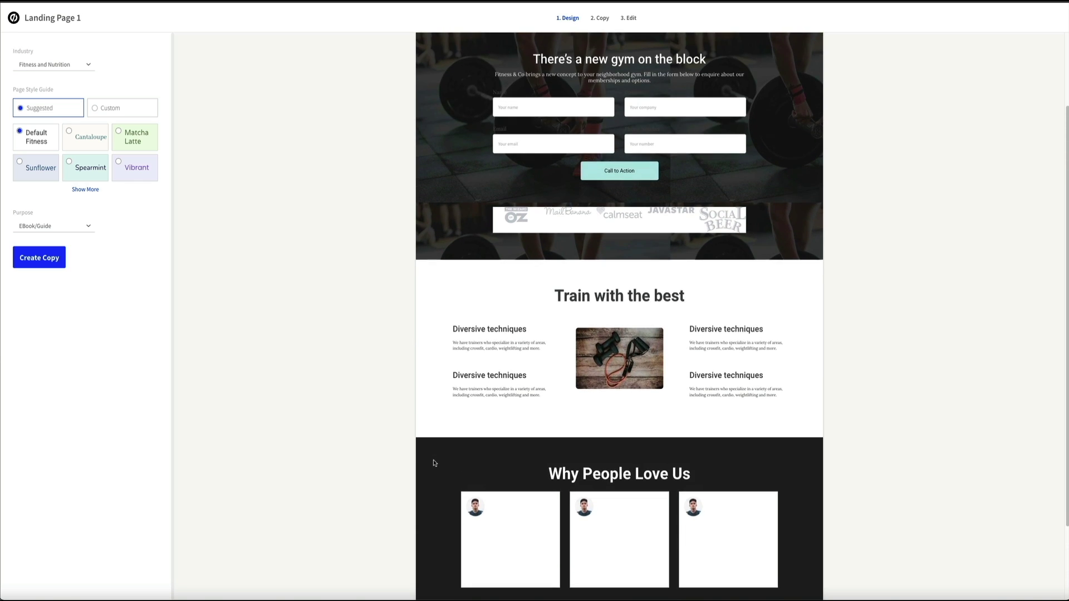
{"action": "scroll", "coordinate": [433, 463], "scroll_direction": "up", "scroll_amount": 1}
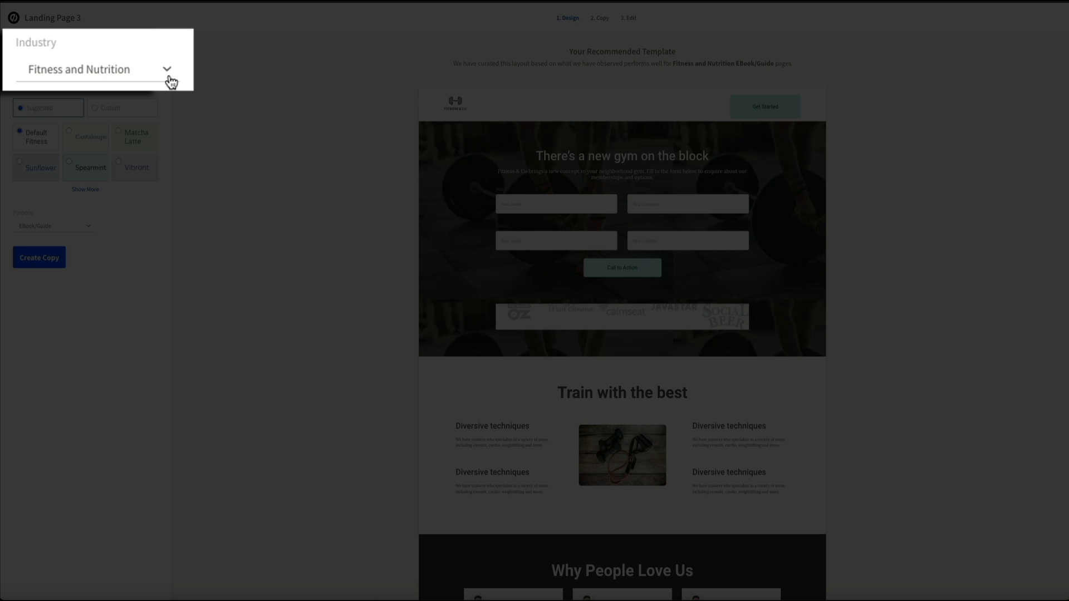
{"action": "left_click", "coordinate": [89, 67]}
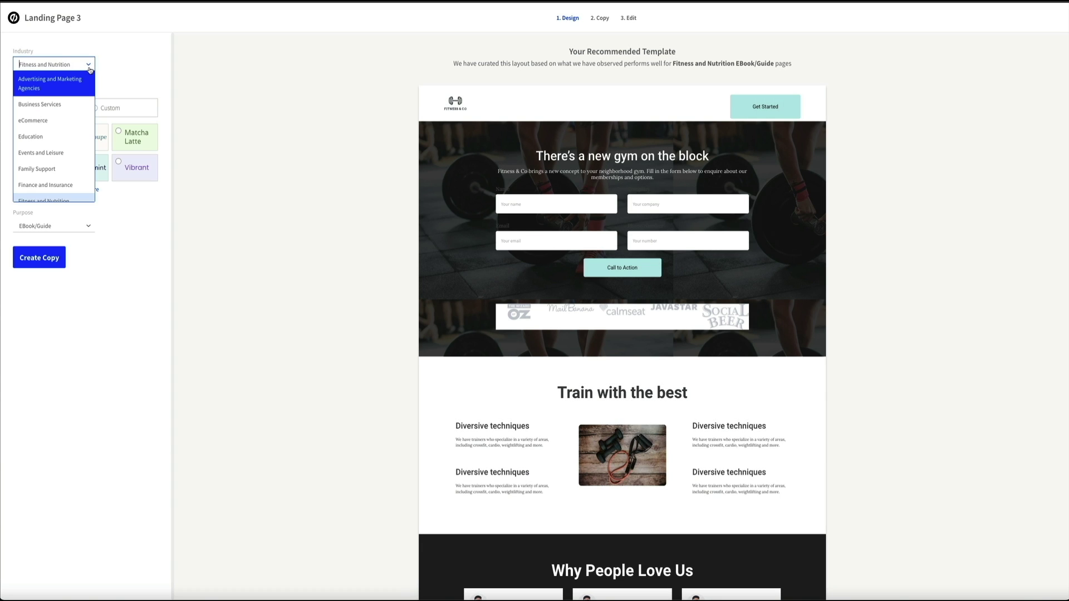
{"action": "scroll", "coordinate": [67, 117], "scroll_direction": "down", "scroll_amount": 2}
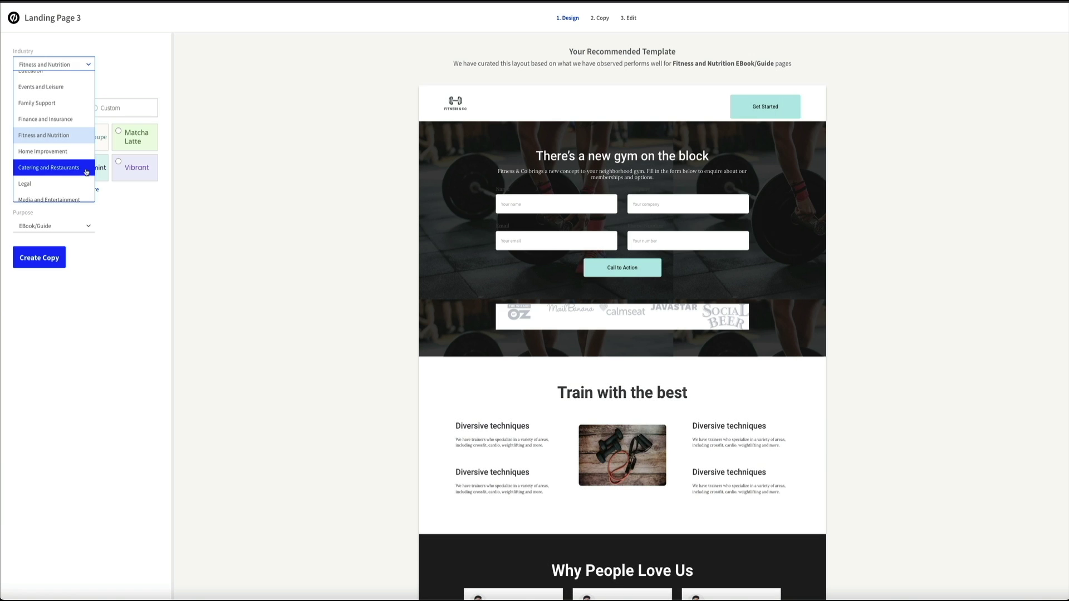
{"action": "left_click", "coordinate": [89, 167]}
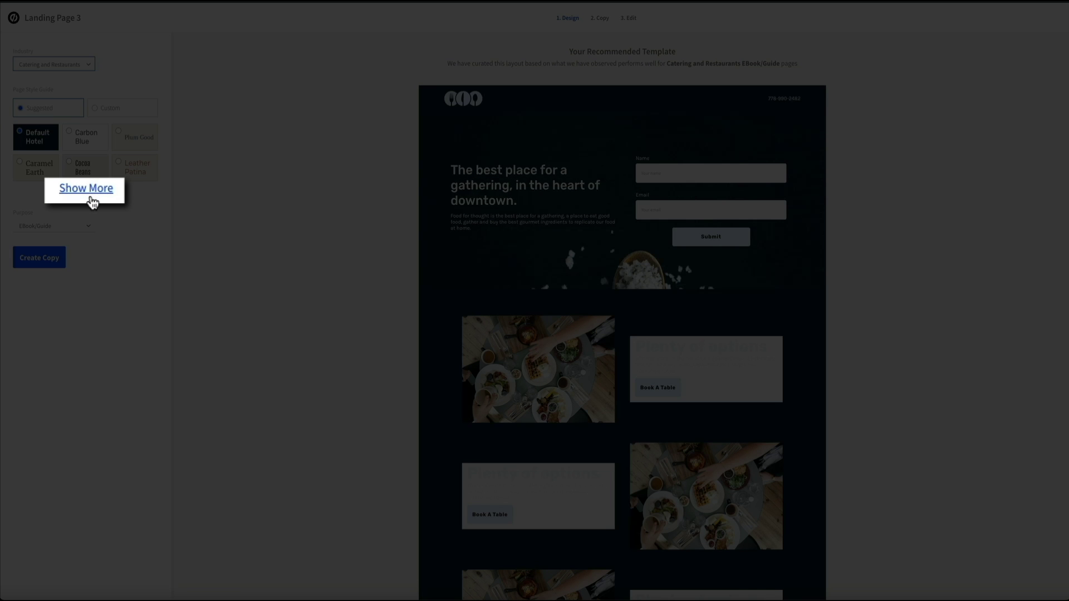
Show all suggested page style guides, try Cocoa Beans, Matcha Latte, Highrise and Deep Space, and apply Sunflower
{"action": "left_click", "coordinate": [87, 194]}
{"action": "left_click", "coordinate": [83, 170]}
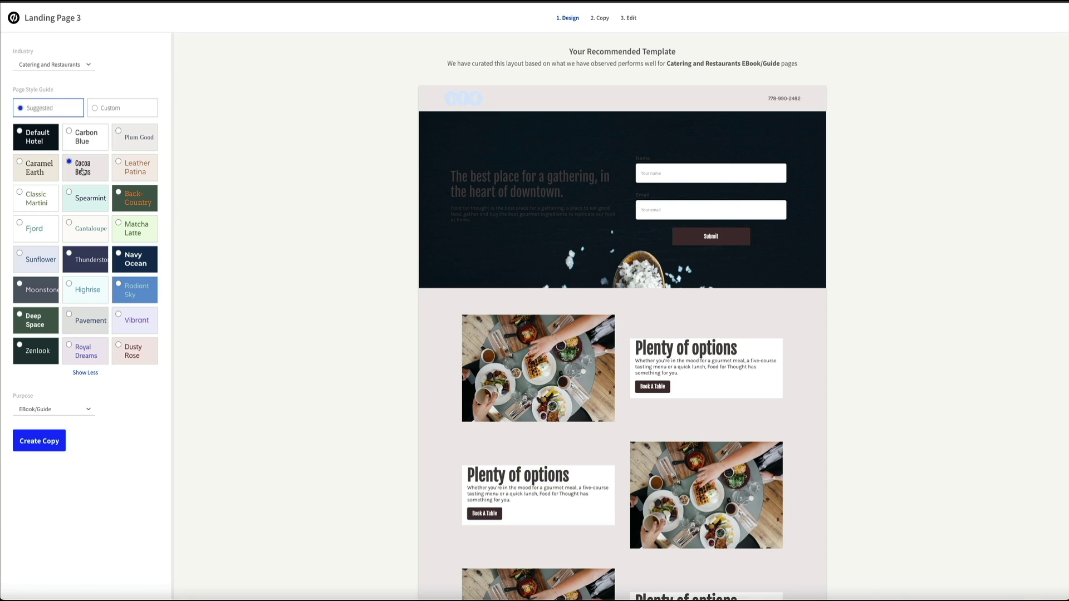
{"action": "left_click", "coordinate": [138, 231]}
{"action": "left_click", "coordinate": [86, 291]}
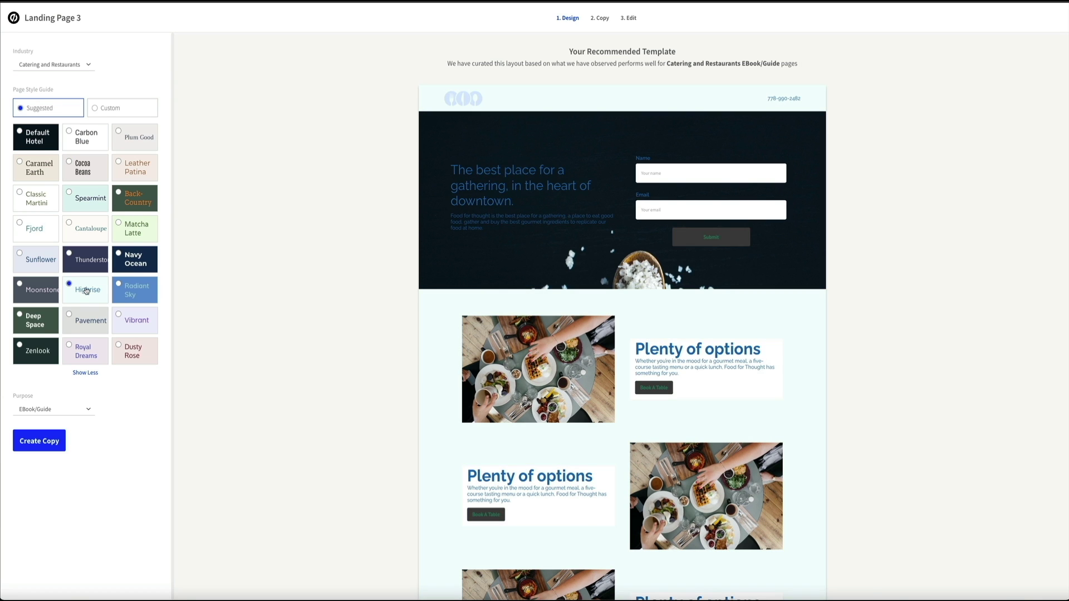
{"action": "left_click", "coordinate": [35, 321]}
{"action": "left_click", "coordinate": [36, 264]}
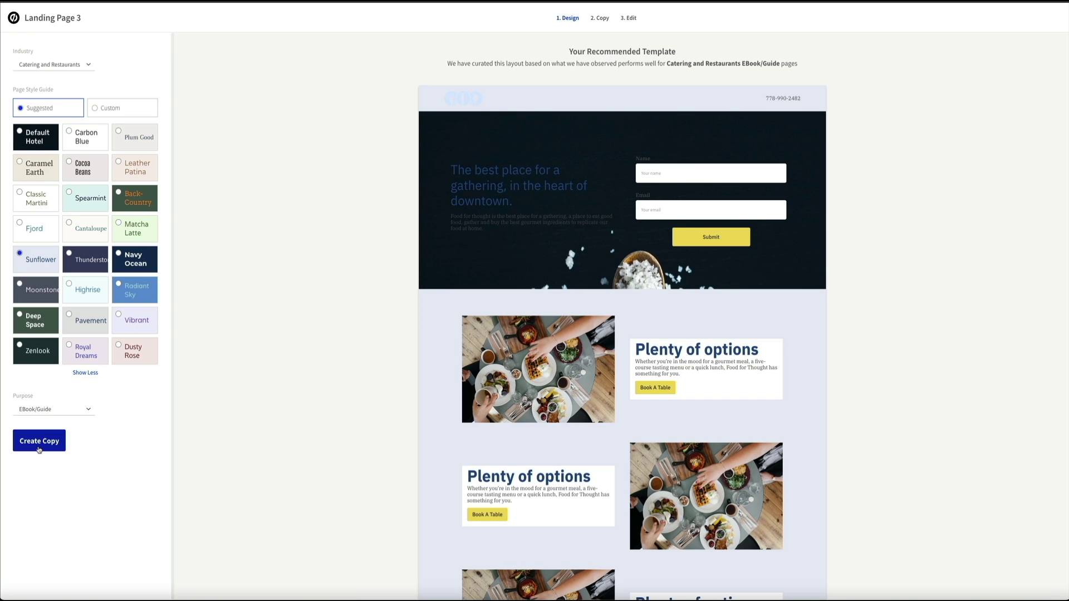
Proceed to copy creation and enter the company description 'Kale and Croutons is a food blog specializing in farm to table, healthy recipes.'
{"action": "left_click", "coordinate": [39, 444]}
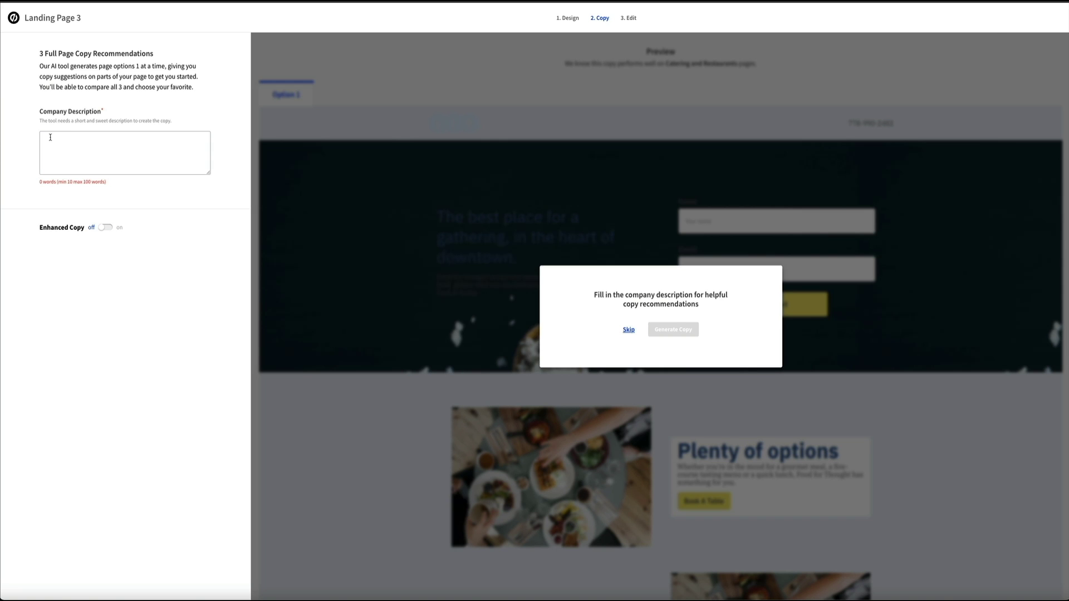
{"action": "left_click", "coordinate": [50, 137]}
{"action": "type", "text": "Kale and Croutons is a food blog specializ"}
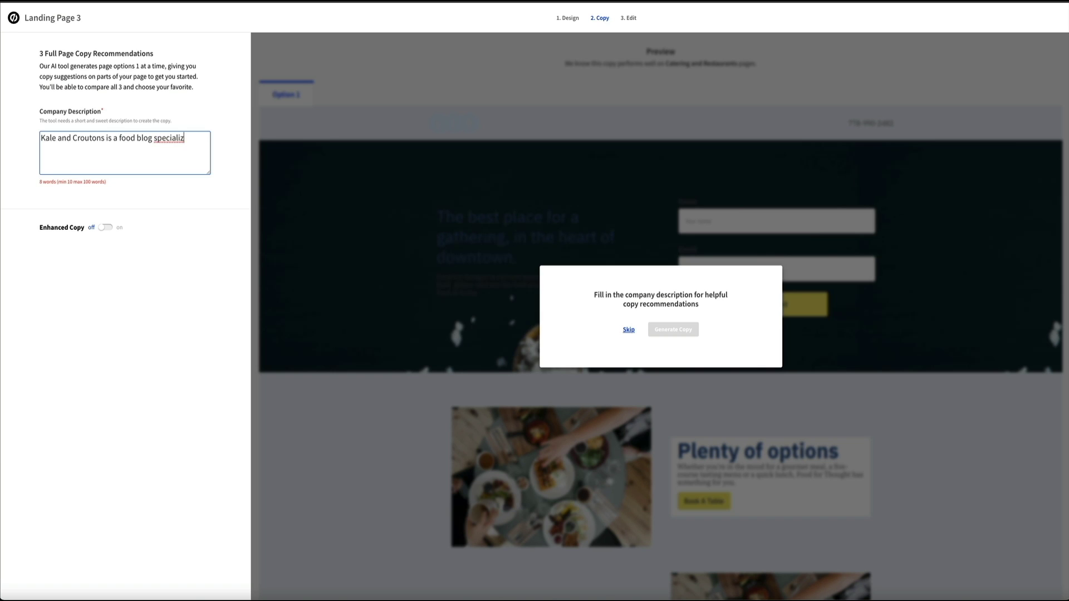
{"action": "type", "text": "ing in farm to table, healthy recipes."}
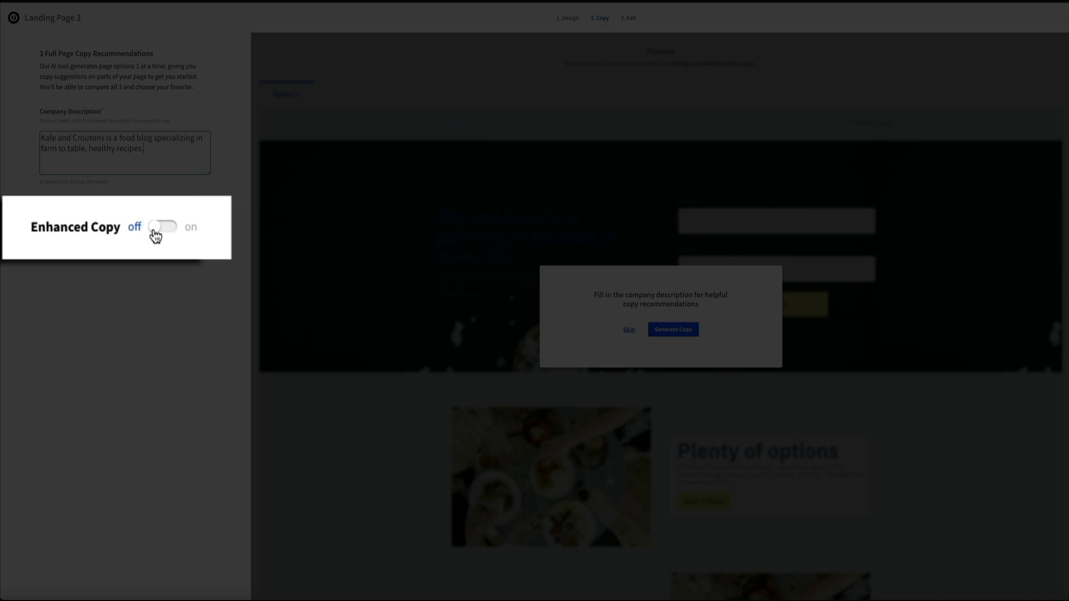
Generate enhanced copy with descriptors 'Compassionate, knowledgeable, confident', audience 'Home cooks looking for healthy recipes' and feature 'farm to table healthy recipes', plus a quick-and-easy-recipes benefit
{"action": "left_click", "coordinate": [106, 227]}
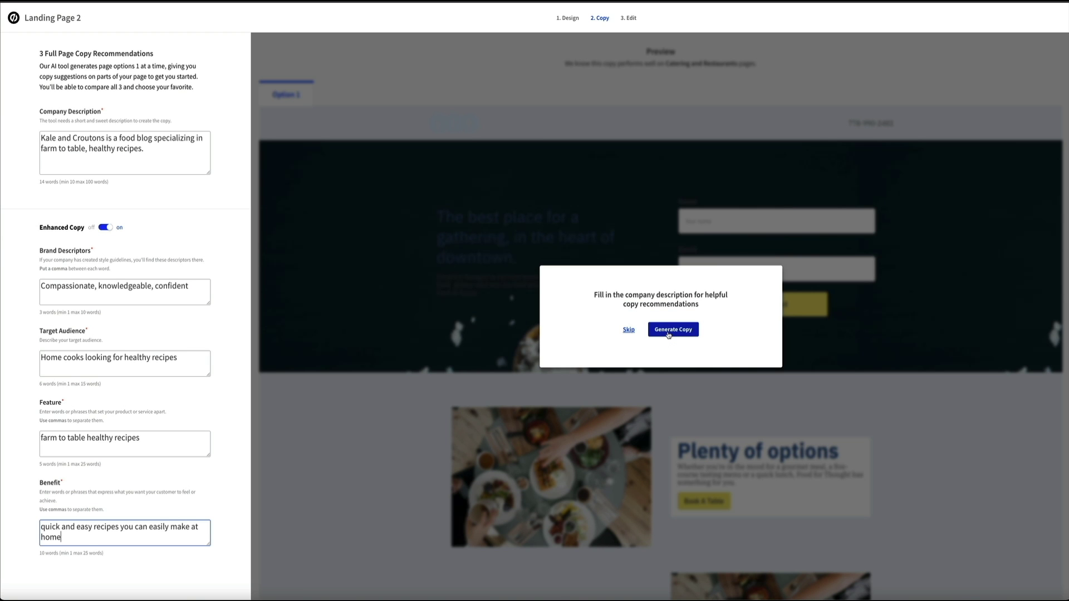
{"action": "left_click", "coordinate": [669, 335]}
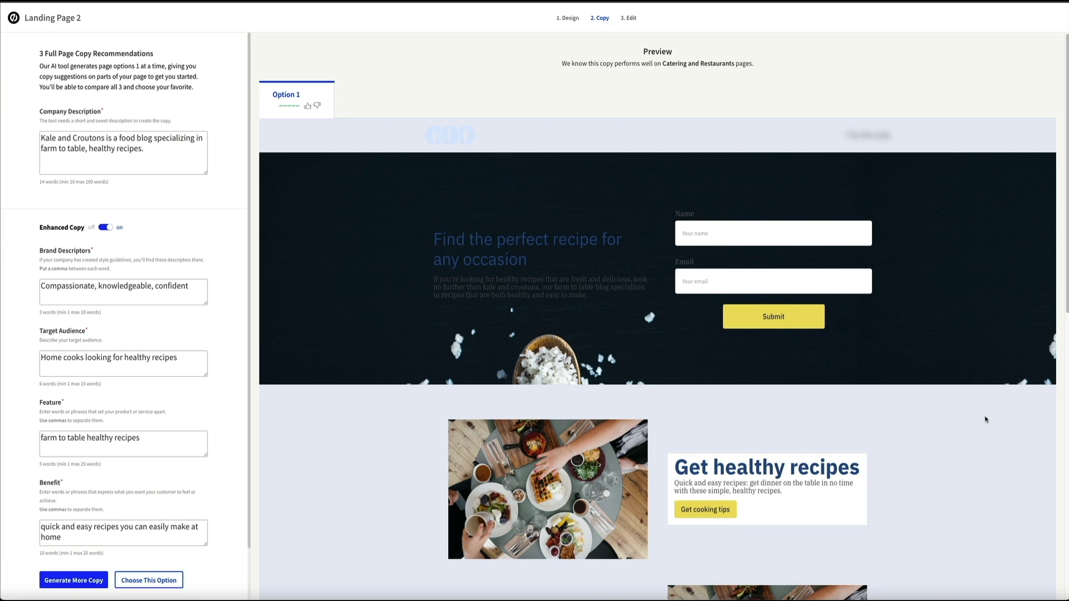
Review the first copy option down to the page footer and generate two more copy options
{"action": "scroll", "coordinate": [985, 419], "scroll_direction": "down", "scroll_amount": 6}
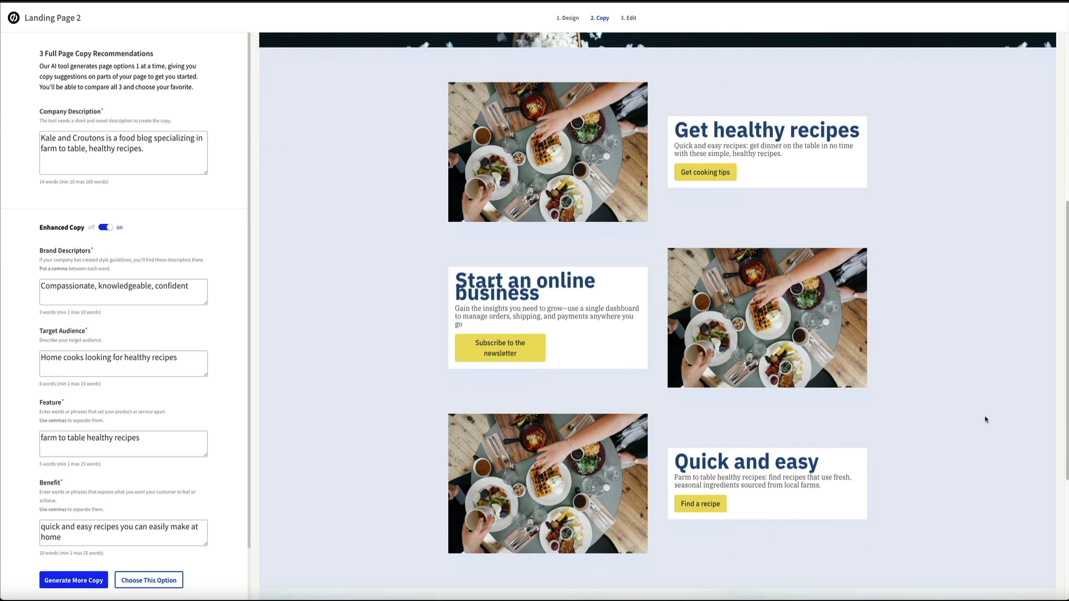
{"action": "scroll", "coordinate": [985, 420], "scroll_direction": "down", "scroll_amount": 4}
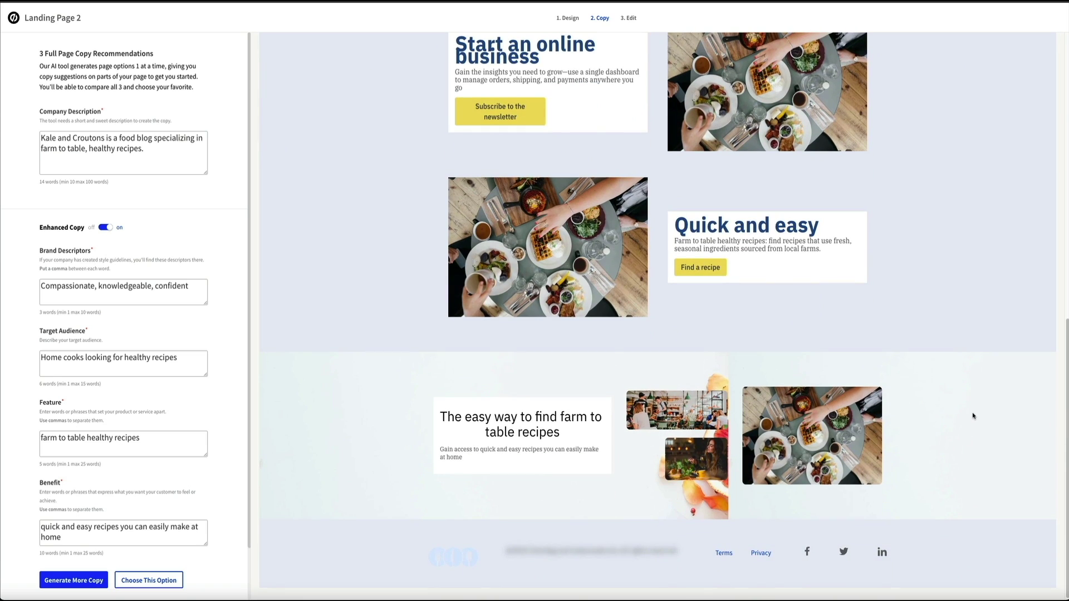
{"action": "scroll", "coordinate": [972, 416], "scroll_direction": "up", "scroll_amount": 3}
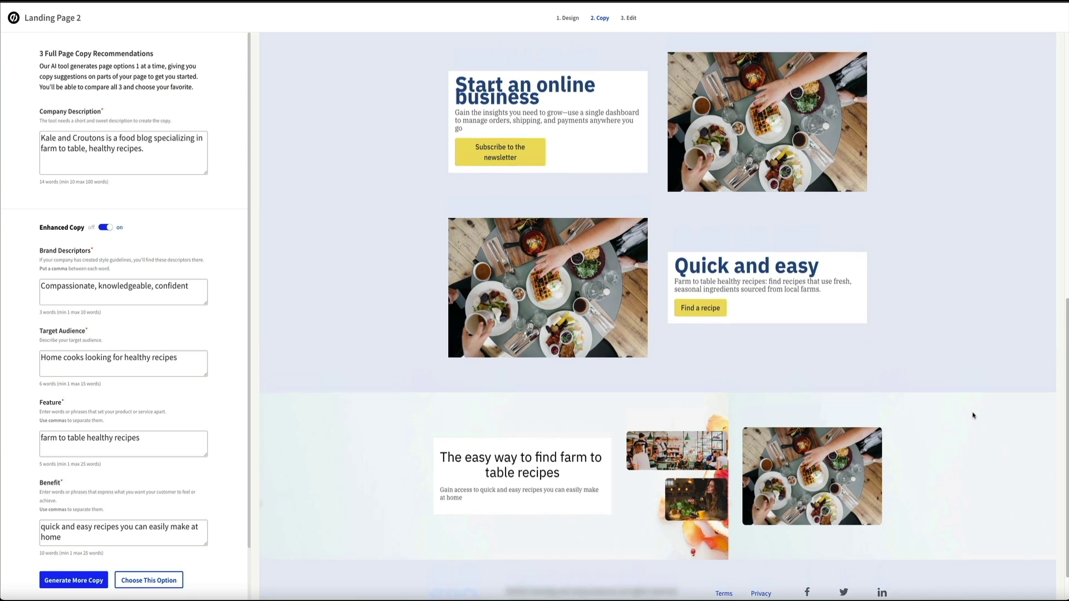
{"action": "scroll", "coordinate": [973, 415], "scroll_direction": "up", "scroll_amount": 10}
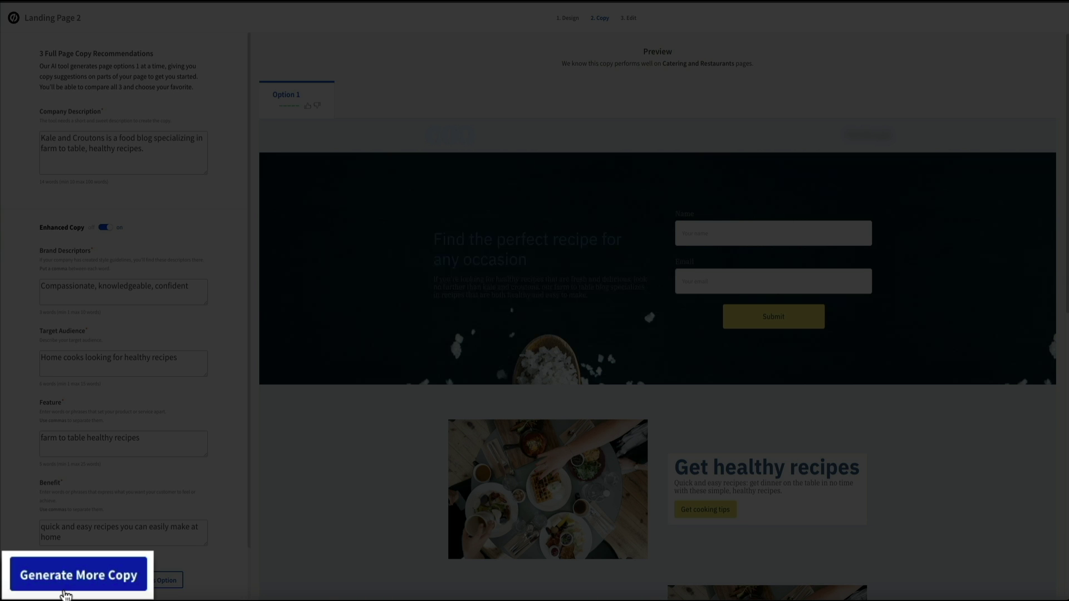
{"action": "left_click", "coordinate": [67, 587]}
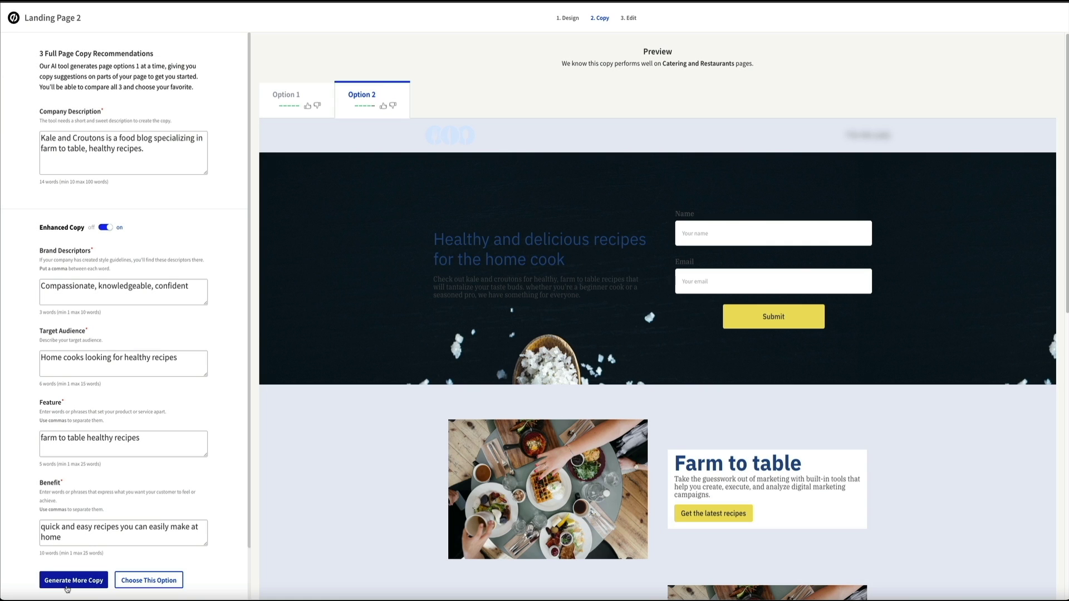
{"action": "left_click", "coordinate": [67, 582]}
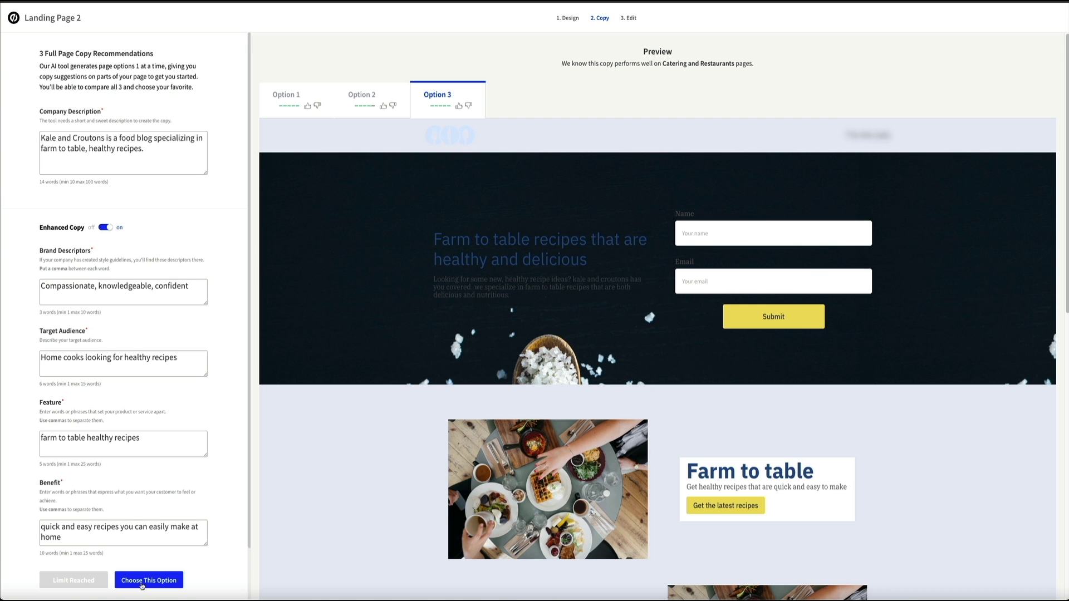
Choose copy Option 3 for the landing page and look over the whole page in the editor
{"action": "left_click", "coordinate": [138, 585]}
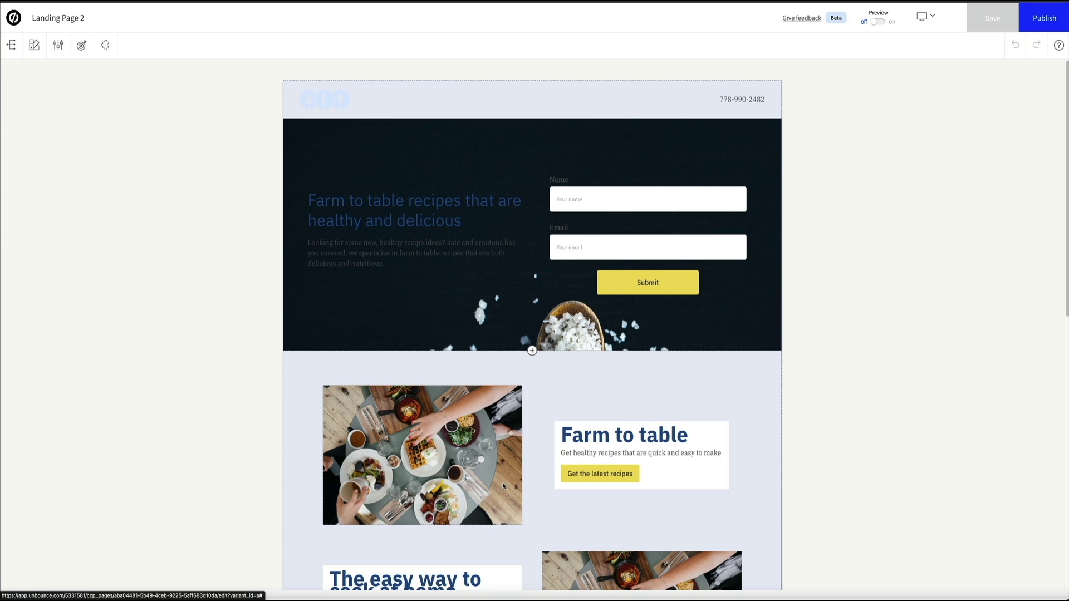
{"action": "scroll", "coordinate": [459, 535], "scroll_direction": "down", "scroll_amount": 3}
{"action": "scroll", "coordinate": [460, 535], "scroll_direction": "down", "scroll_amount": 8}
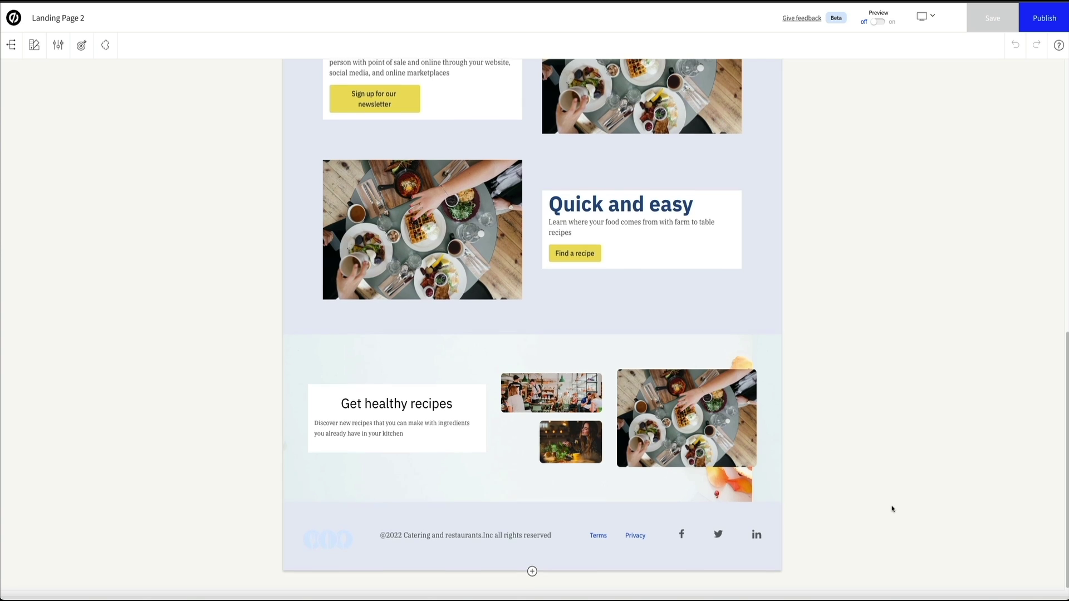
Change the hero heading to 'Ebook with farm to table recipes that are healthy and delicious!'
{"action": "scroll", "coordinate": [893, 509], "scroll_direction": "up", "scroll_amount": 4}
{"action": "scroll", "coordinate": [893, 510], "scroll_direction": "up", "scroll_amount": 5}
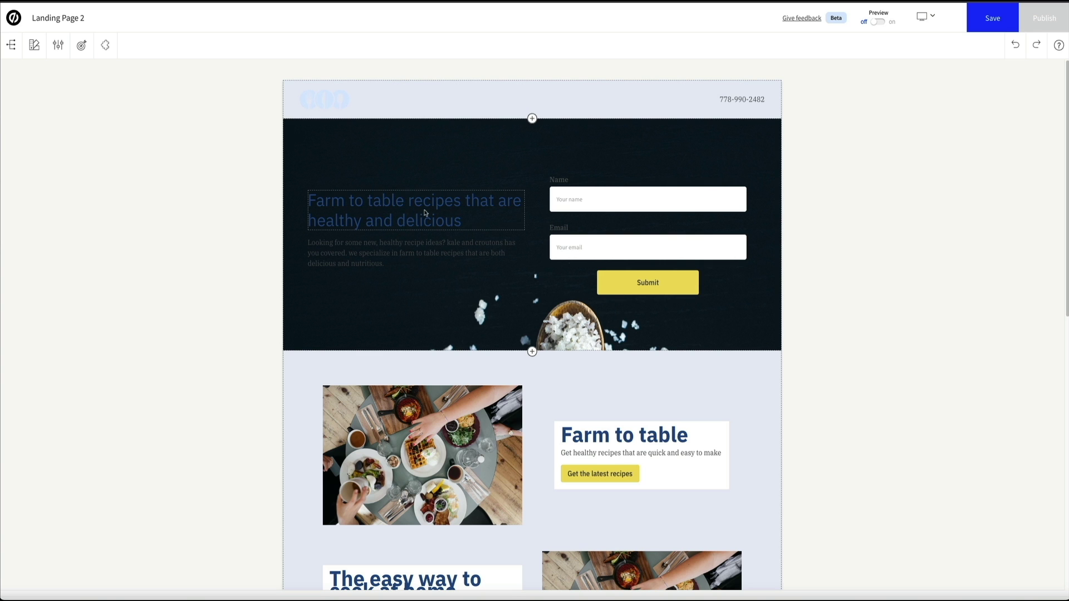
{"action": "left_click", "coordinate": [471, 217]}
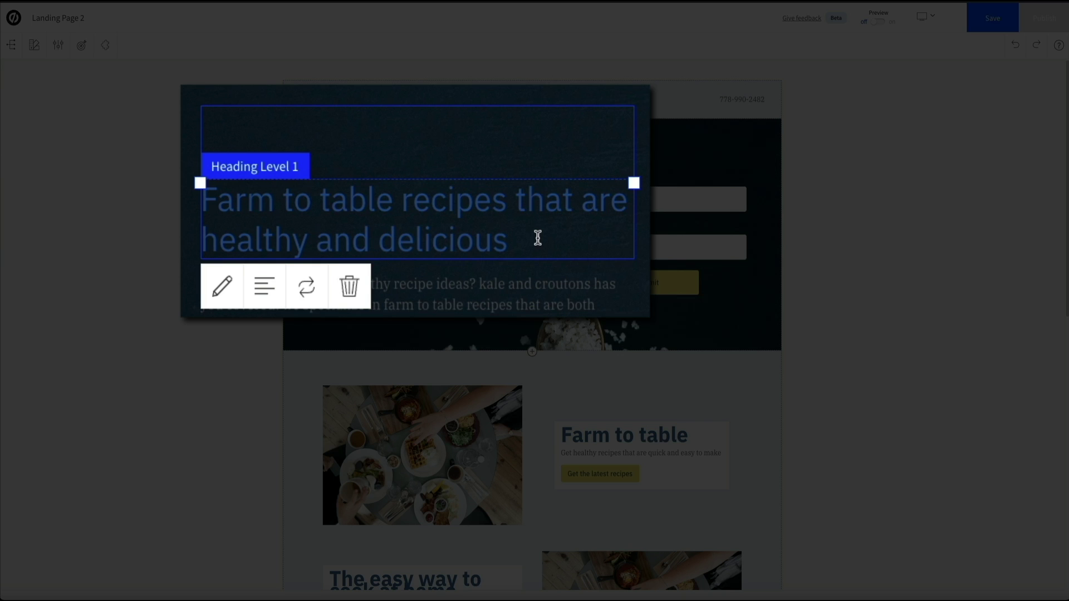
{"action": "left_click", "coordinate": [538, 238]}
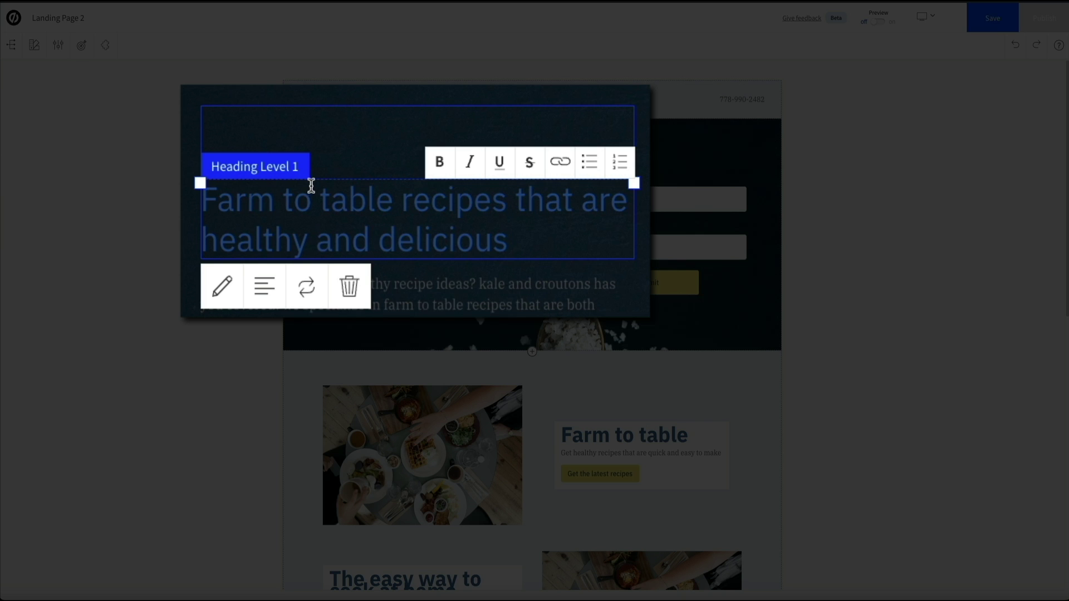
{"action": "left_click", "coordinate": [217, 196]}
{"action": "key", "text": "BackSpace"}
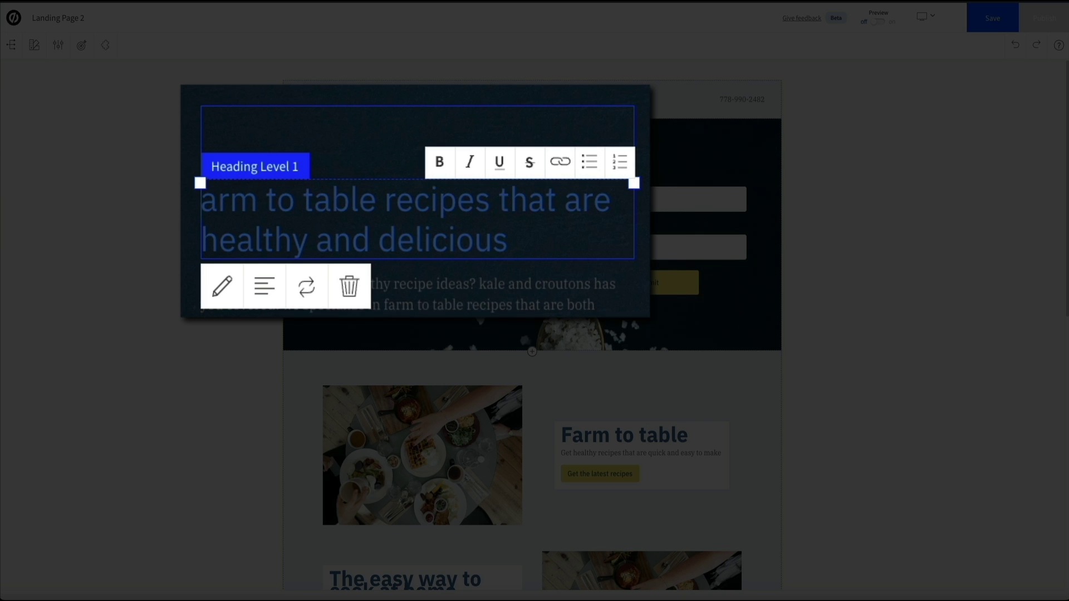
{"action": "type", "text": "Ebo"}
{"action": "type", "text": "ok with farm to table"}
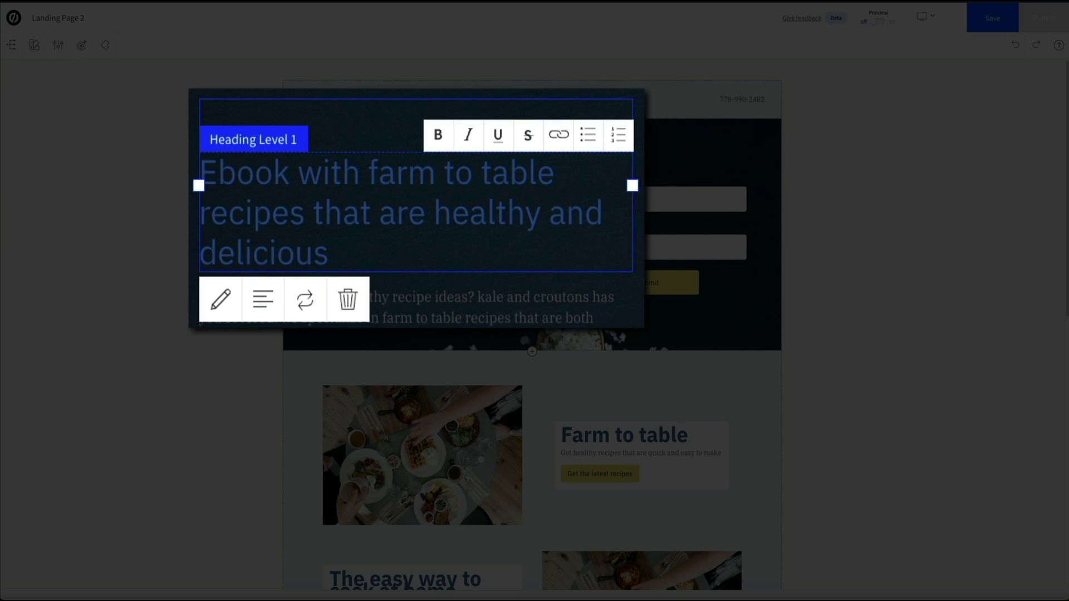
{"action": "left_click", "coordinate": [463, 267]}
{"action": "type", "text": "!"}
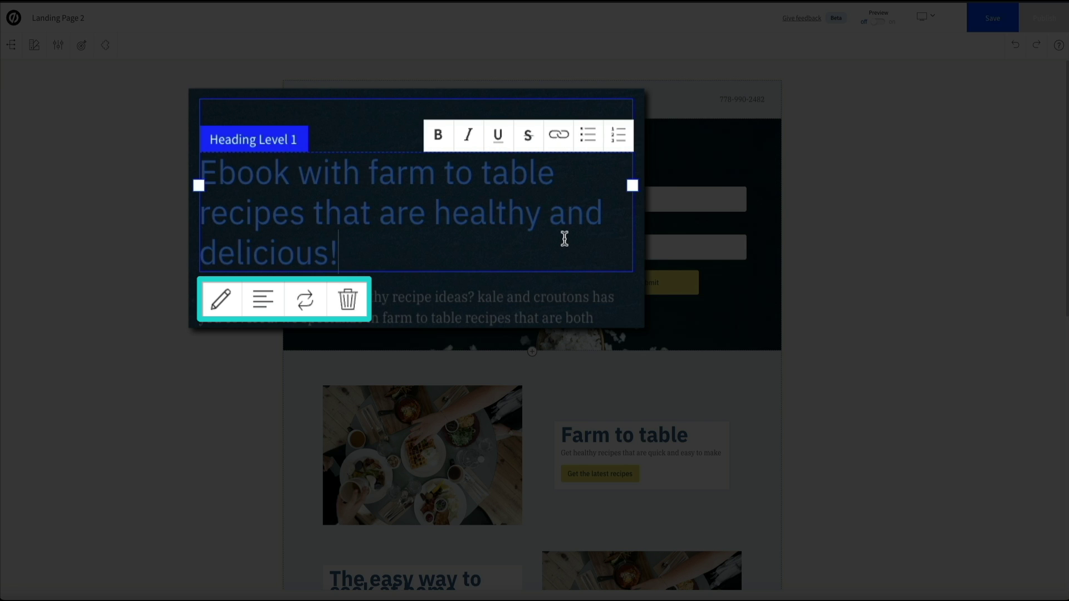
Set the hero heading's text color to white in its design settings
{"action": "left_click", "coordinate": [221, 318]}
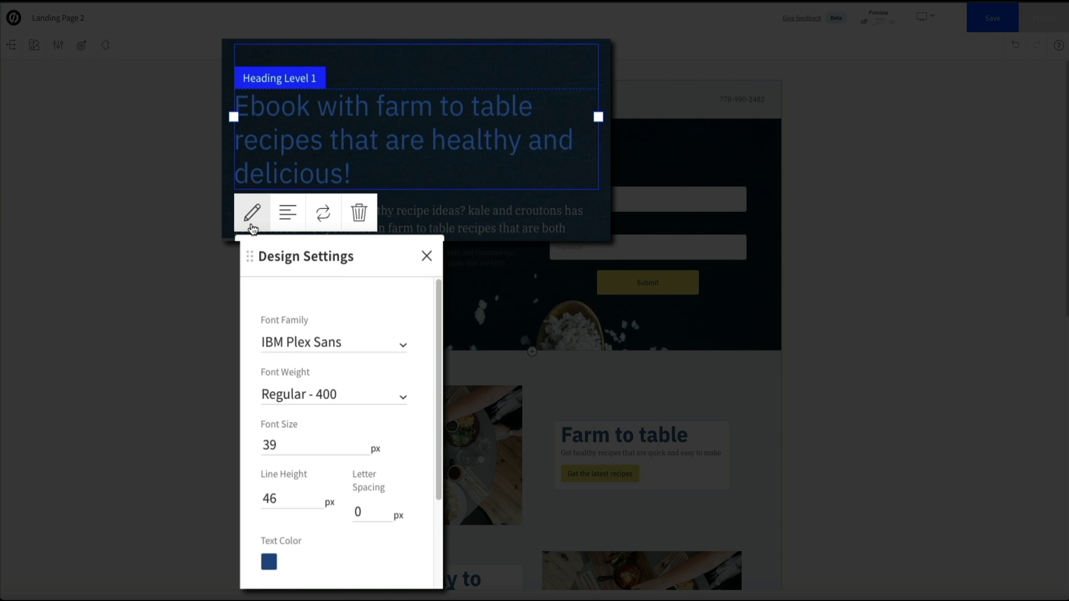
{"action": "left_click", "coordinate": [270, 568]}
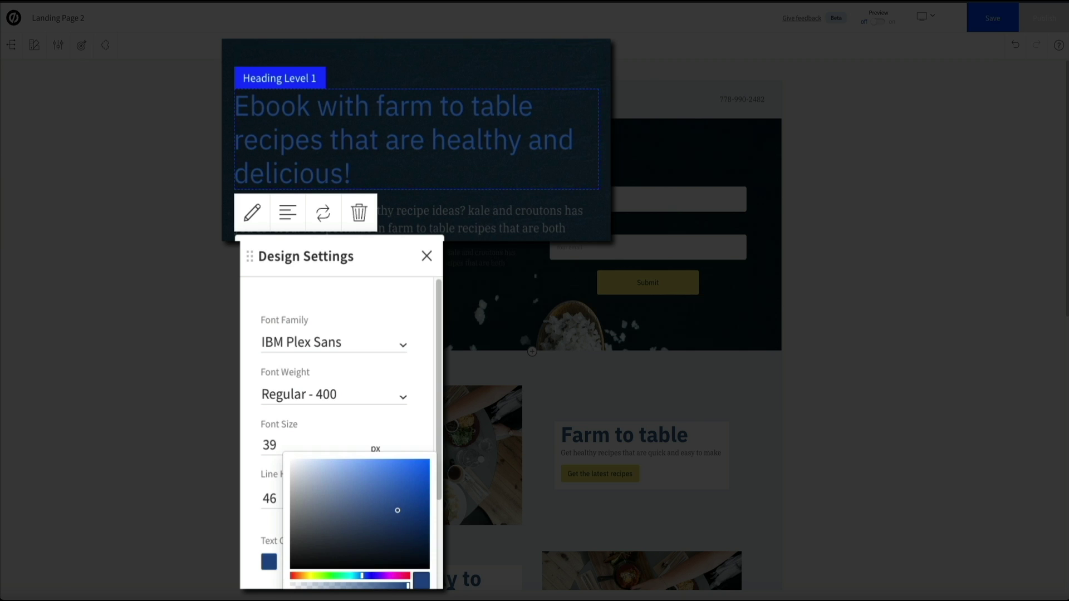
{"action": "left_click_drag", "start_coordinate": [400, 508], "coordinate": [286, 458]}
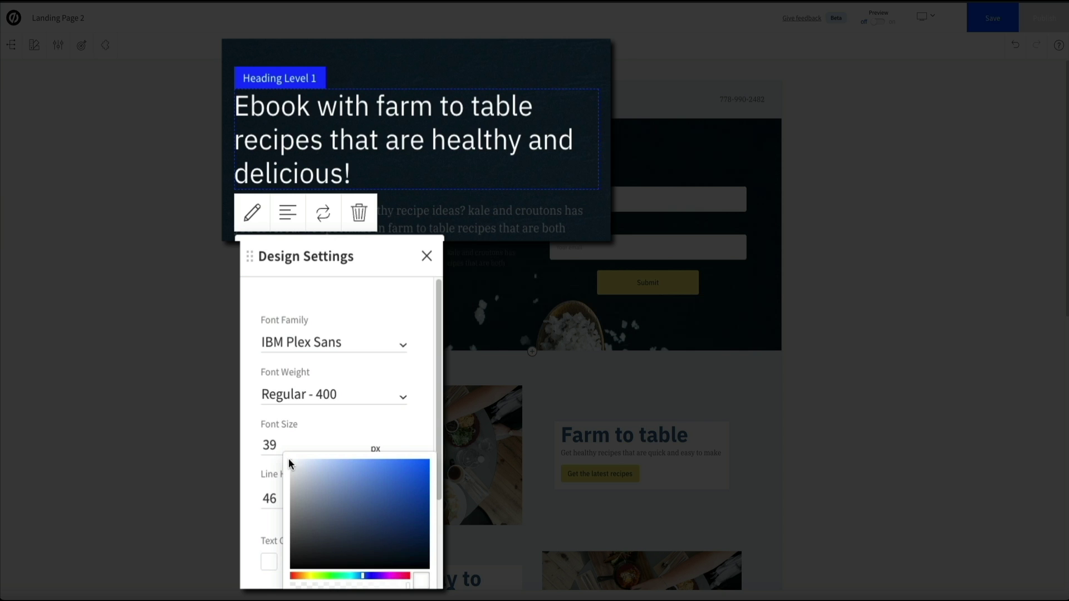
{"action": "left_click", "coordinate": [245, 529]}
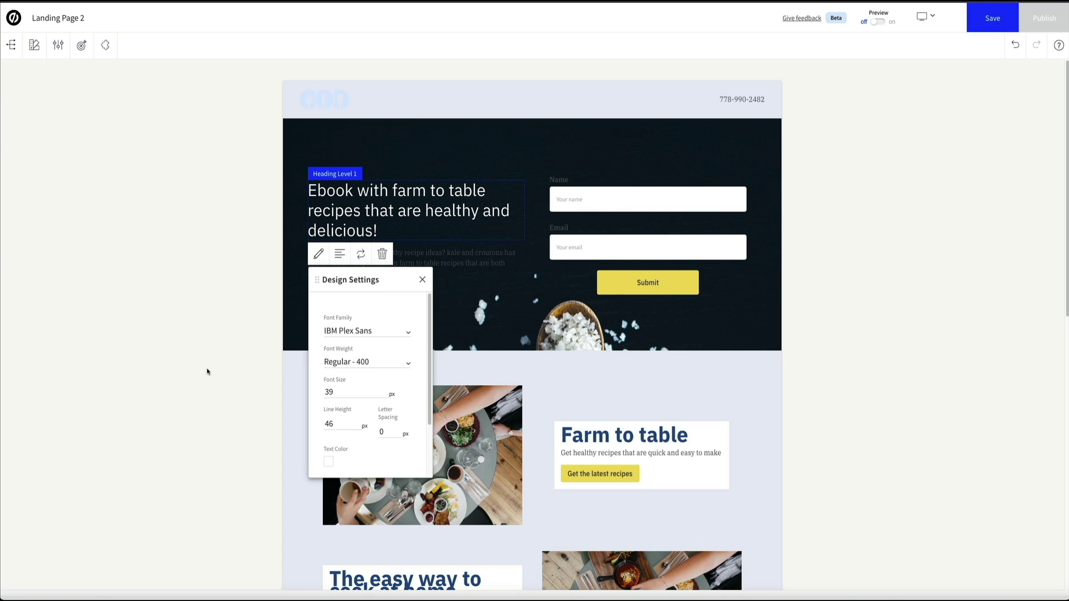
{"action": "left_click", "coordinate": [208, 371]}
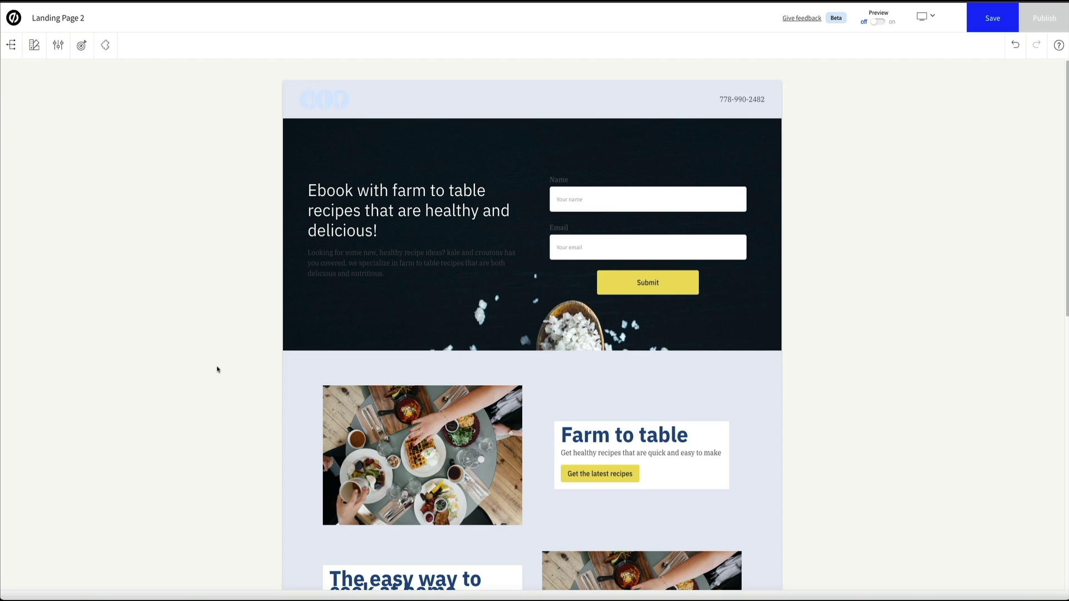
Set the text color of the paragraph beneath the hero heading to white
{"action": "left_click", "coordinate": [391, 274]}
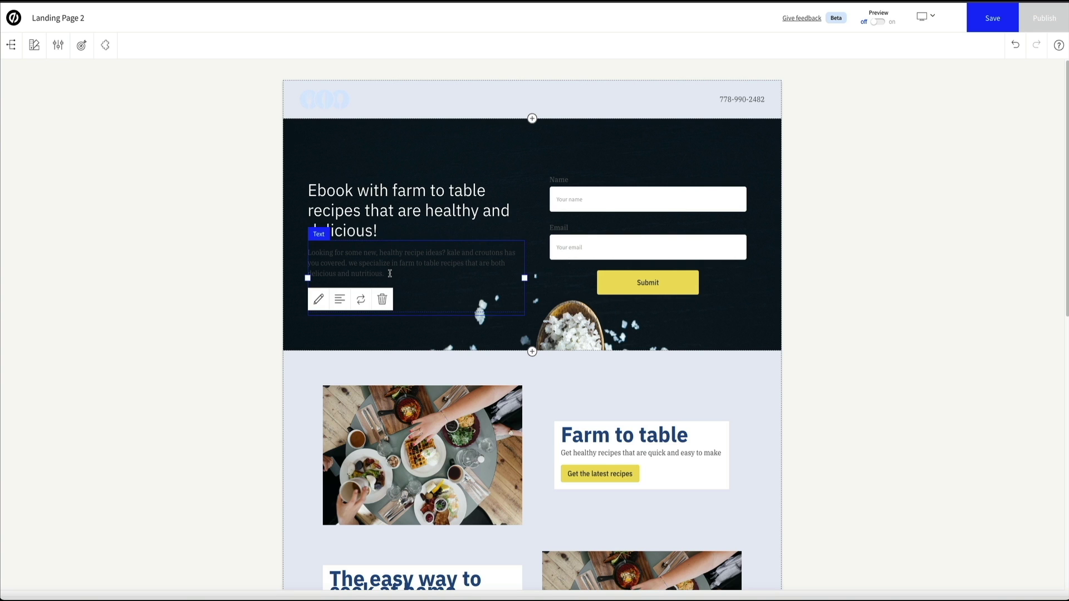
{"action": "left_click", "coordinate": [318, 299]}
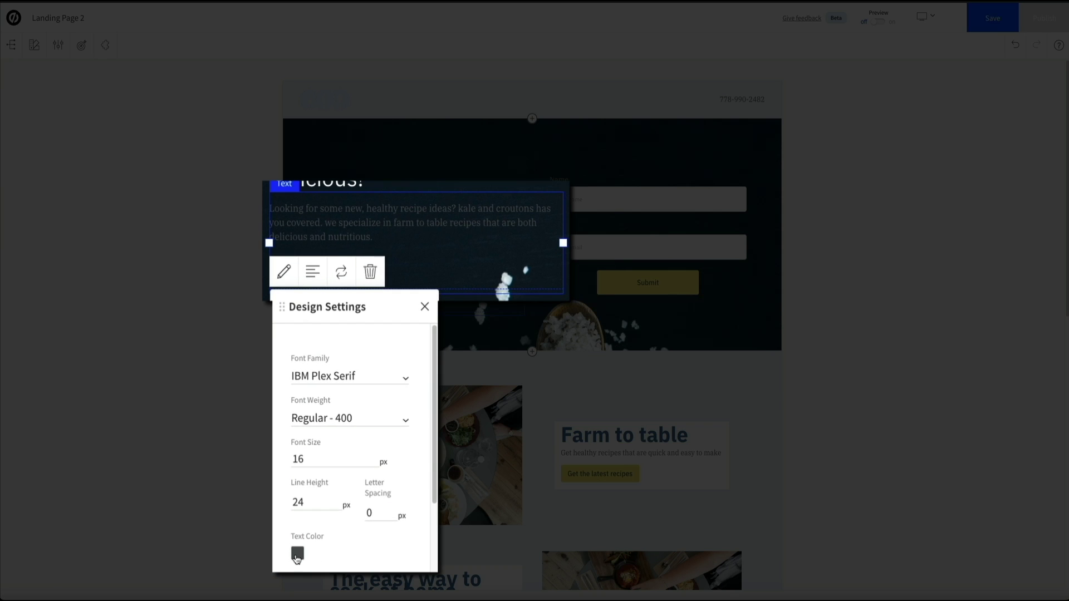
{"action": "left_click", "coordinate": [296, 557]}
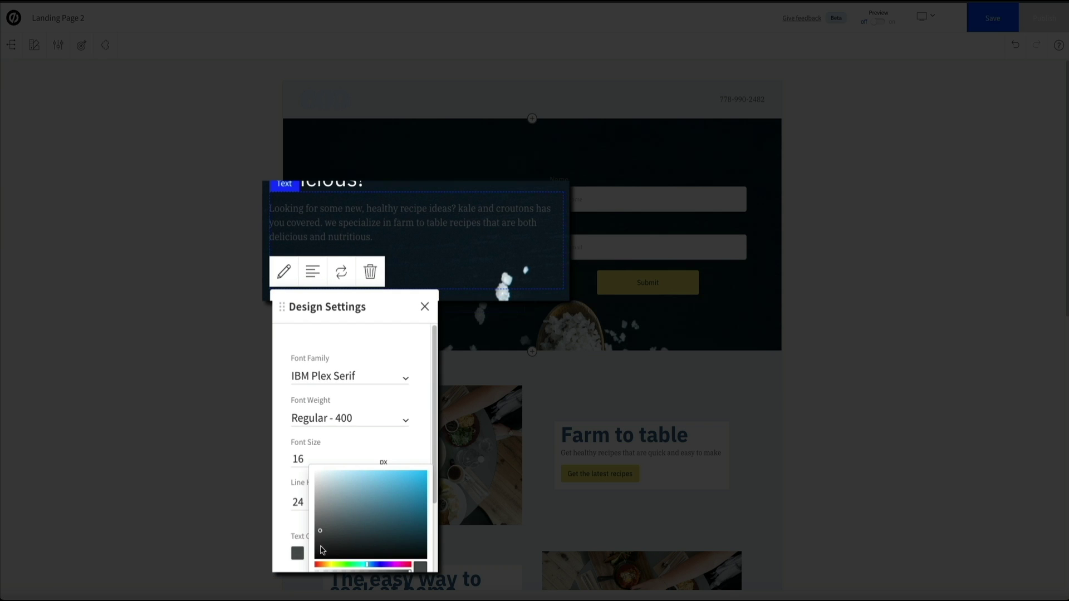
{"action": "left_click_drag", "start_coordinate": [326, 532], "coordinate": [313, 467]}
{"action": "left_click", "coordinate": [276, 489]}
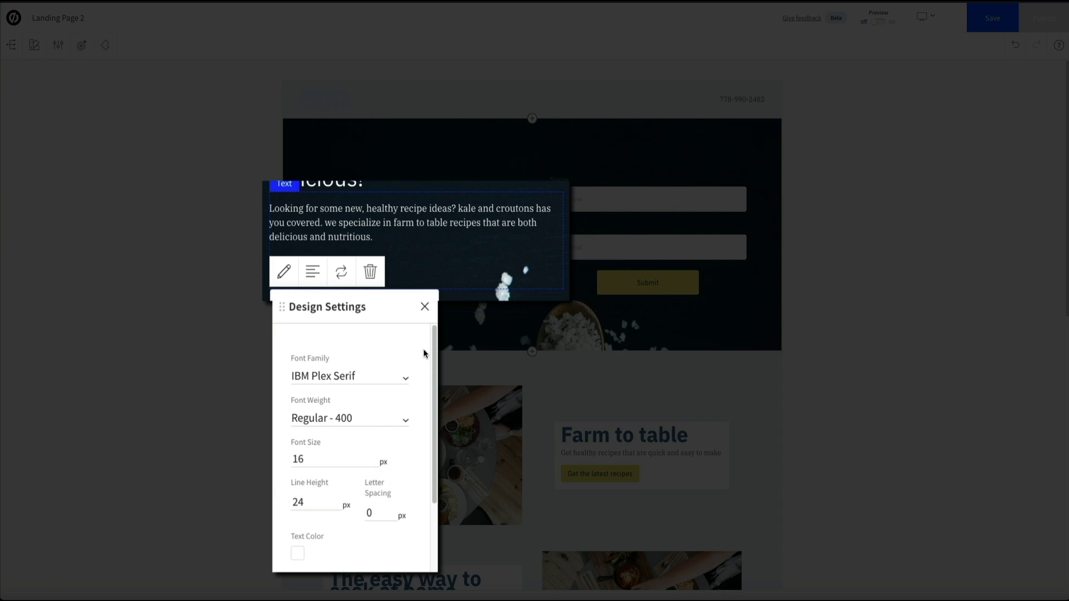
{"action": "left_click", "coordinate": [424, 307]}
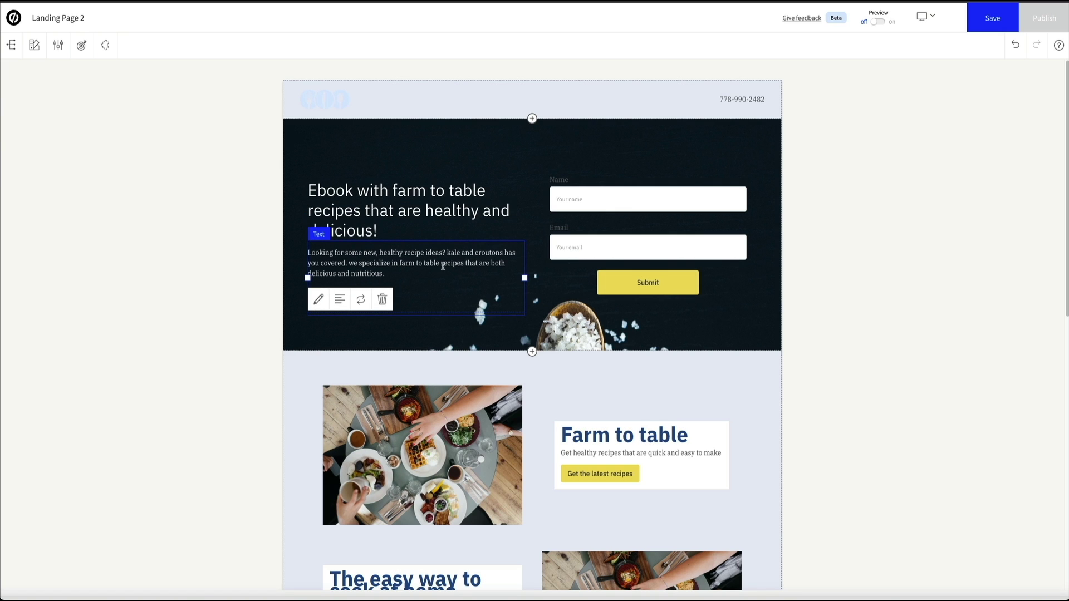
Capitalize 'Kale' and the sentence-opening 'We' in the hero paragraph
{"action": "left_click", "coordinate": [451, 252]}
{"action": "key", "text": "BackSpace"}
{"action": "type", "text": "K"}
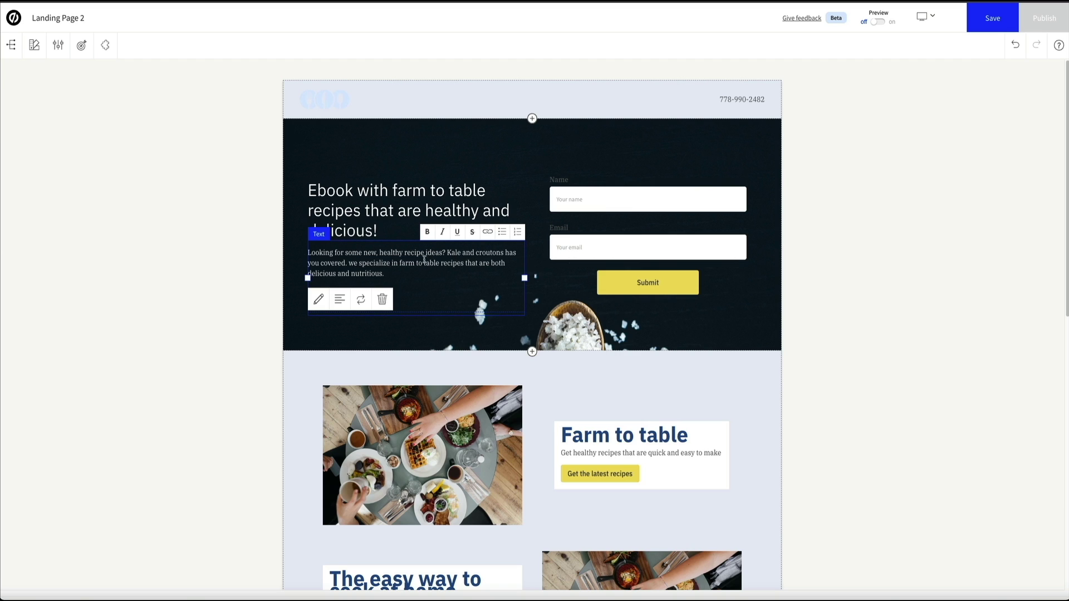
{"action": "left_click", "coordinate": [354, 263]}
{"action": "key", "text": "BackSpace"}
{"action": "type", "text": "W"}
{"action": "left_click", "coordinate": [407, 272]}
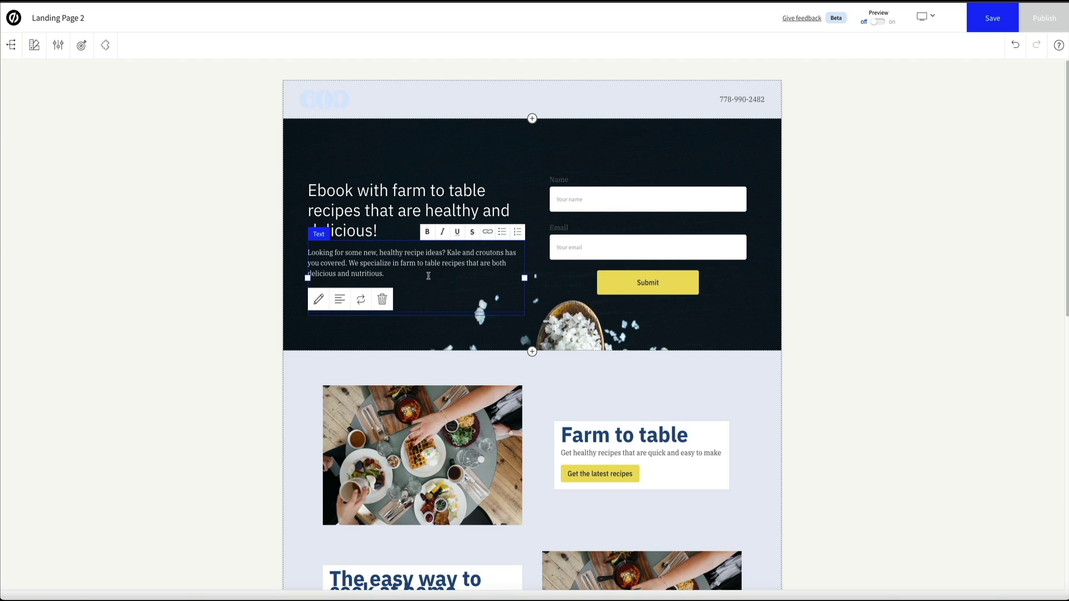
{"action": "left_click", "coordinate": [170, 323]}
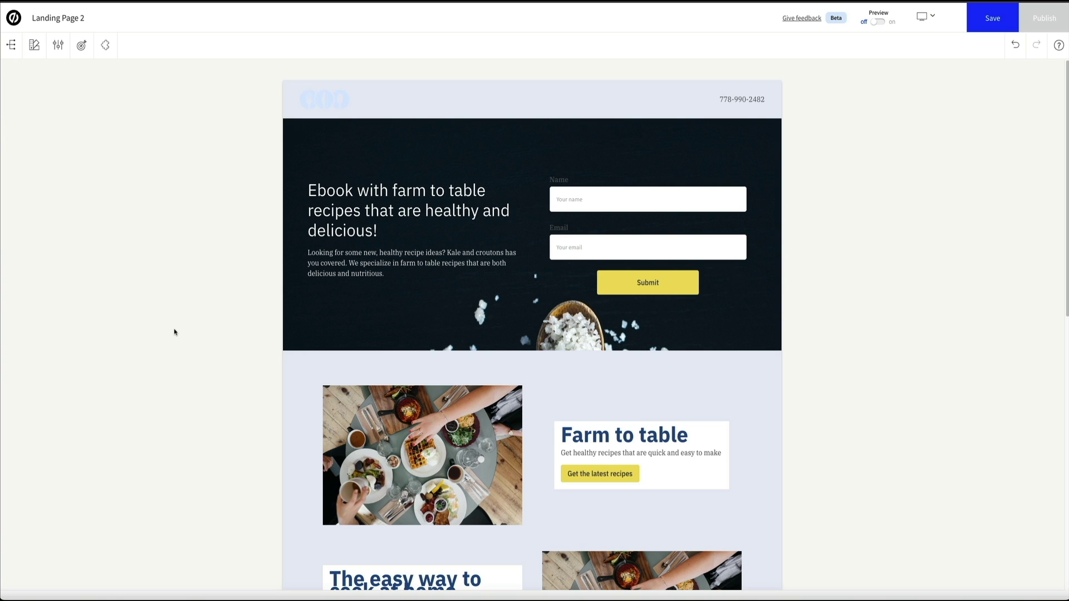
Look over the remaining landing page sections down to the footer and return to the hero section
{"action": "scroll", "coordinate": [175, 333], "scroll_direction": "down", "scroll_amount": 8}
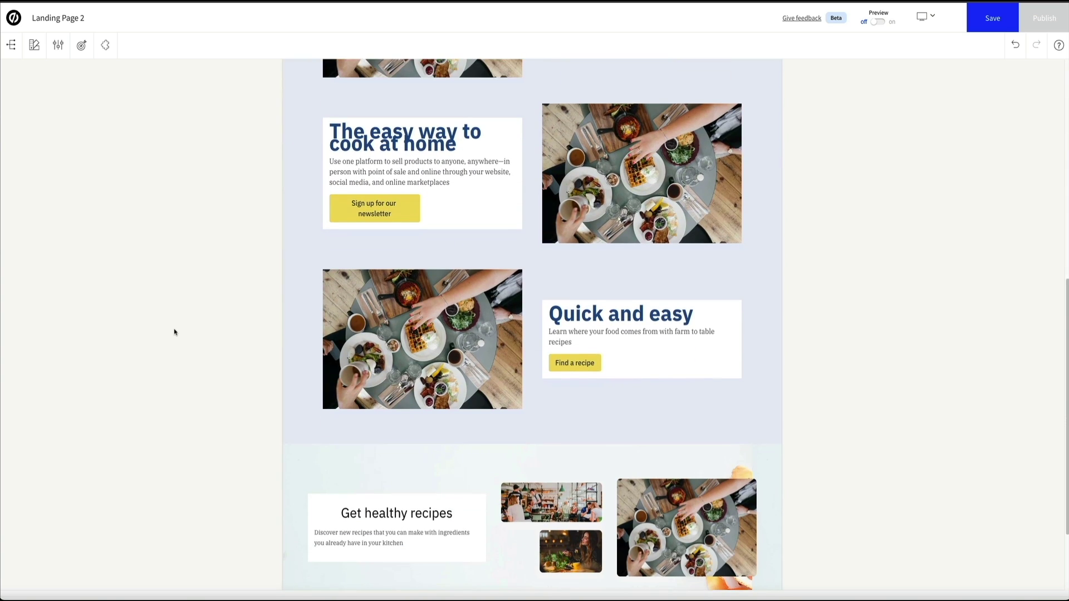
{"action": "scroll", "coordinate": [174, 332], "scroll_direction": "down", "scroll_amount": 2}
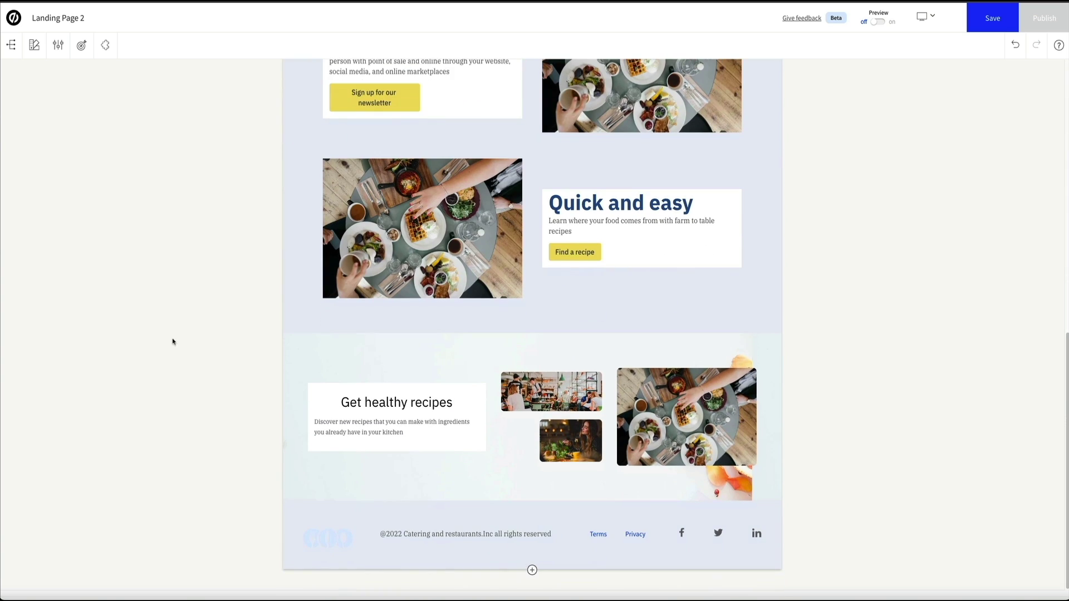
{"action": "scroll", "coordinate": [173, 341], "scroll_direction": "up", "scroll_amount": 3}
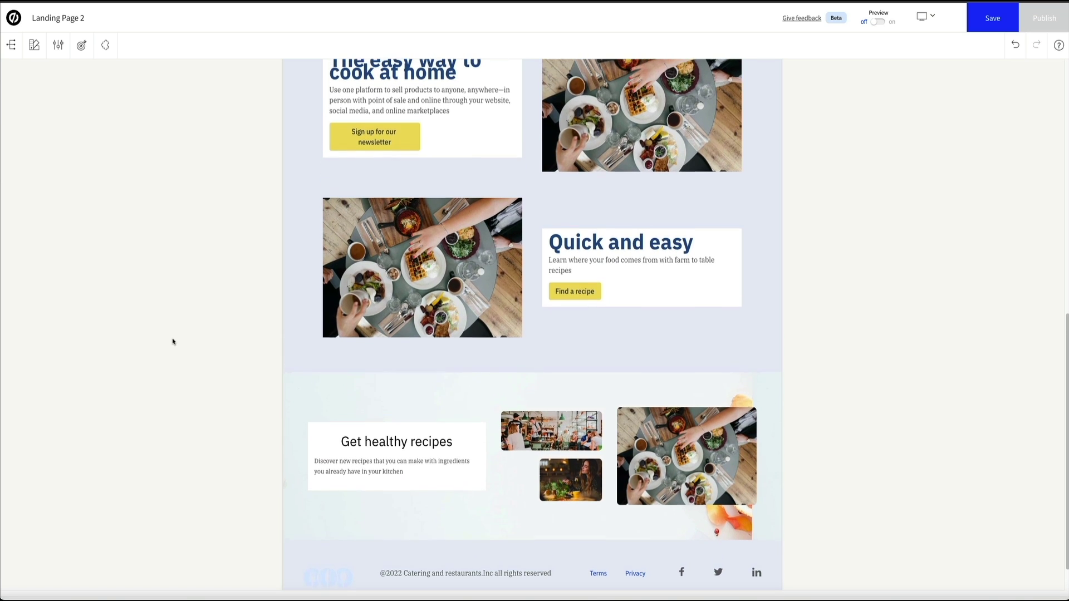
{"action": "scroll", "coordinate": [173, 341], "scroll_direction": "up", "scroll_amount": 8}
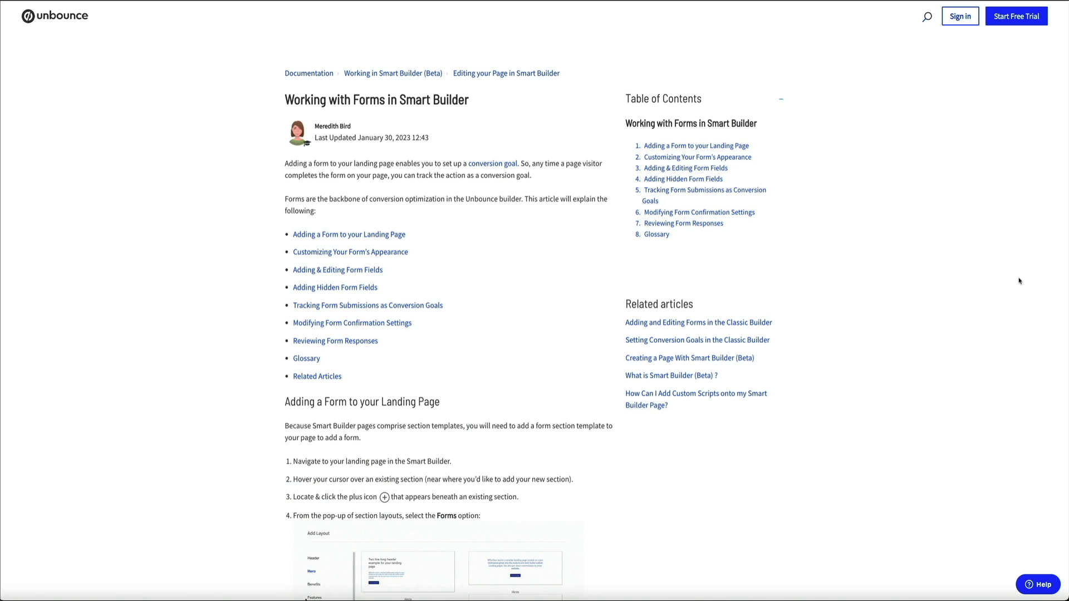
Read the 'Working with Forms in Smart Builder' help article on adding forms, customizing their appearance and editing form fields
{"action": "scroll", "coordinate": [1020, 281], "scroll_direction": "down", "scroll_amount": 4}
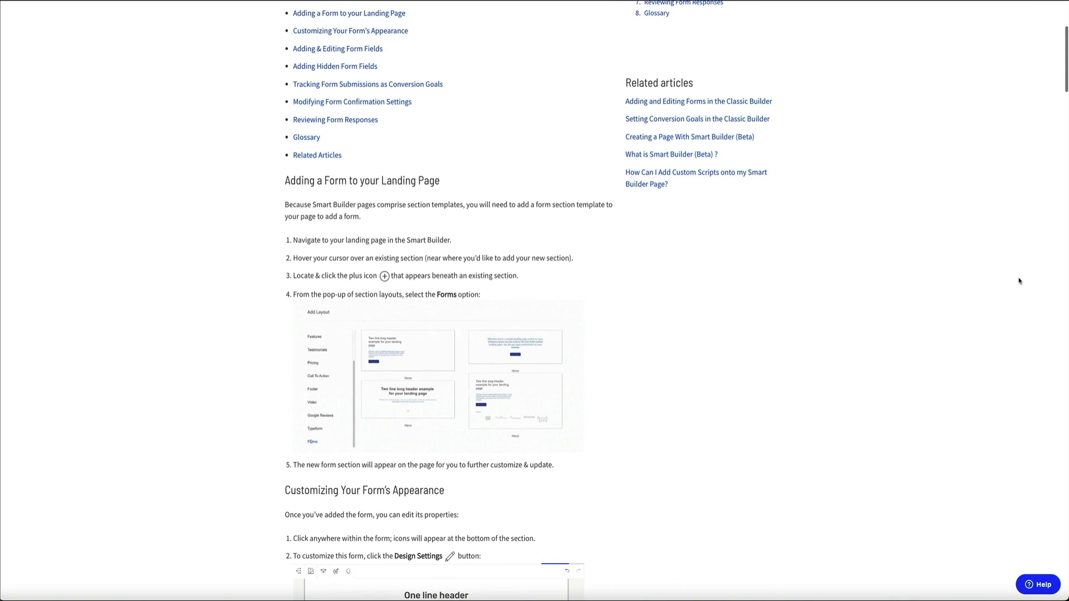
{"action": "scroll", "coordinate": [1020, 281], "scroll_direction": "down", "scroll_amount": 3}
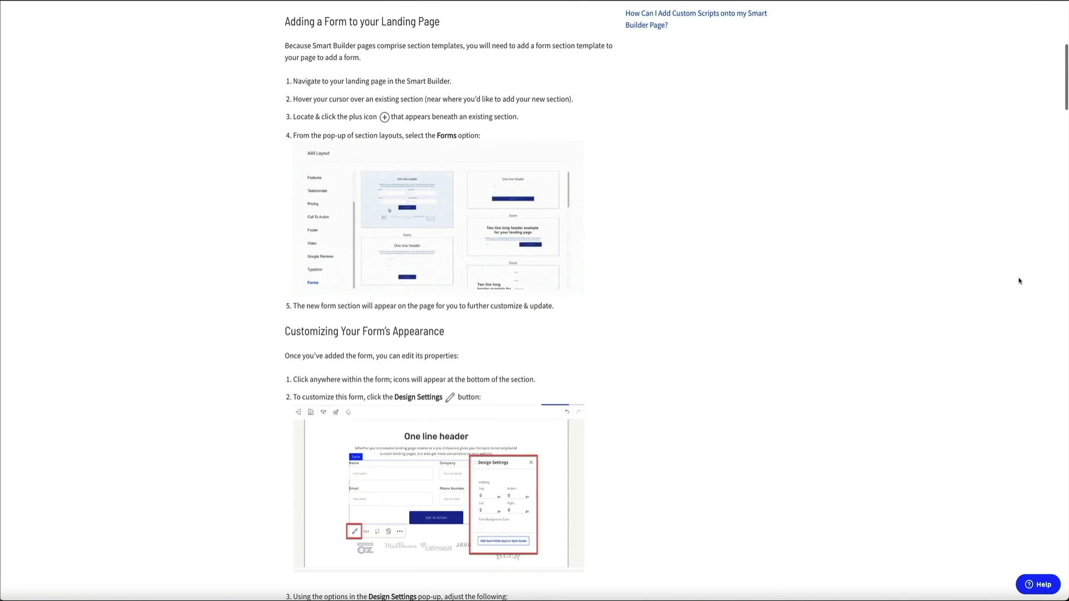
{"action": "scroll", "coordinate": [1020, 281], "scroll_direction": "down", "scroll_amount": 5}
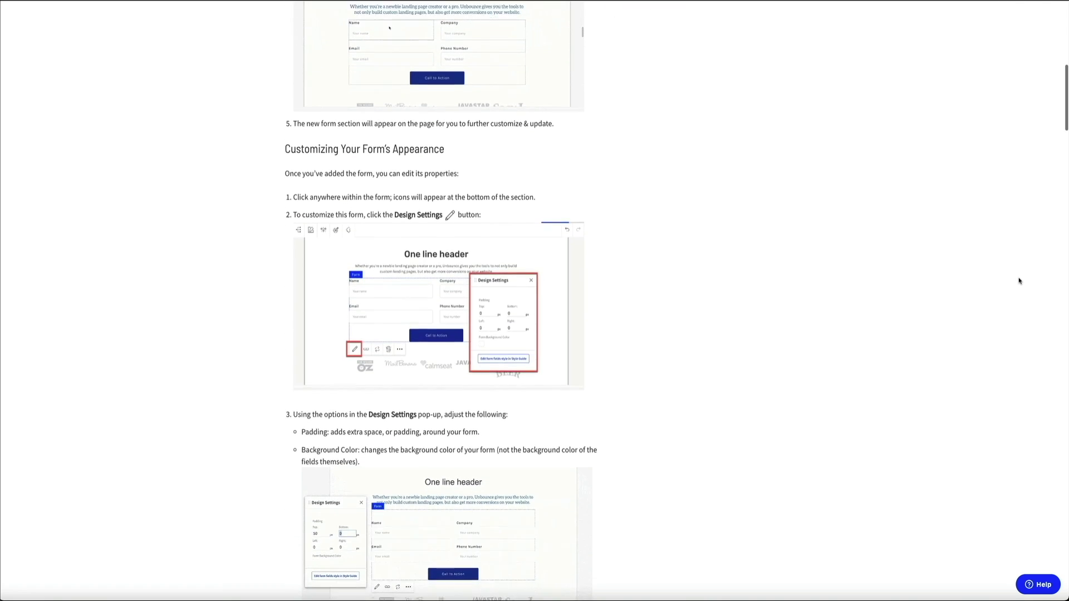
{"action": "scroll", "coordinate": [1020, 281], "scroll_direction": "down", "scroll_amount": 6}
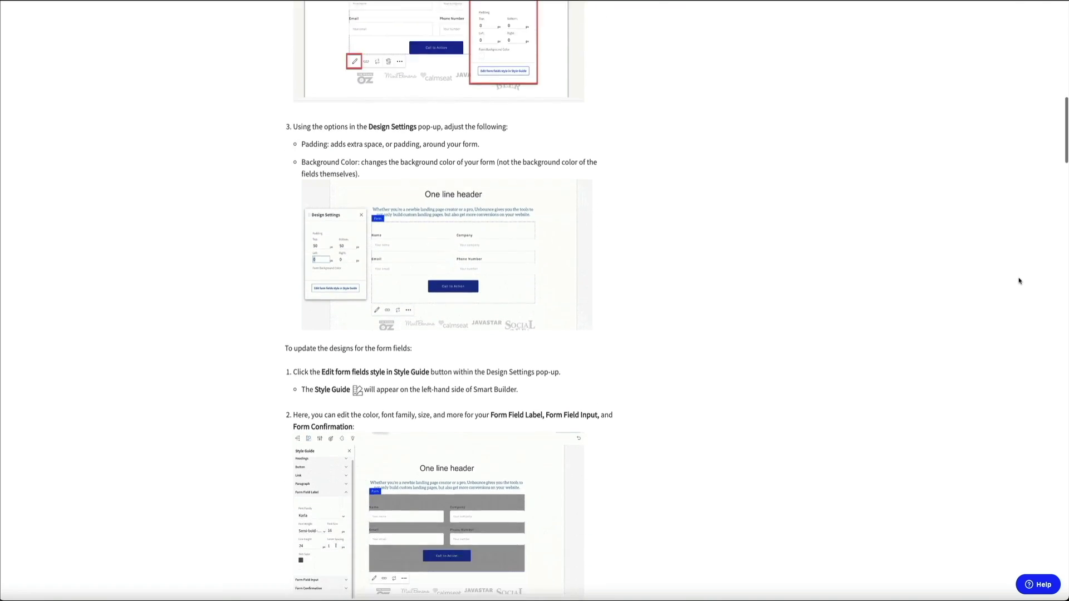
{"action": "scroll", "coordinate": [1020, 282], "scroll_direction": "down", "scroll_amount": 4}
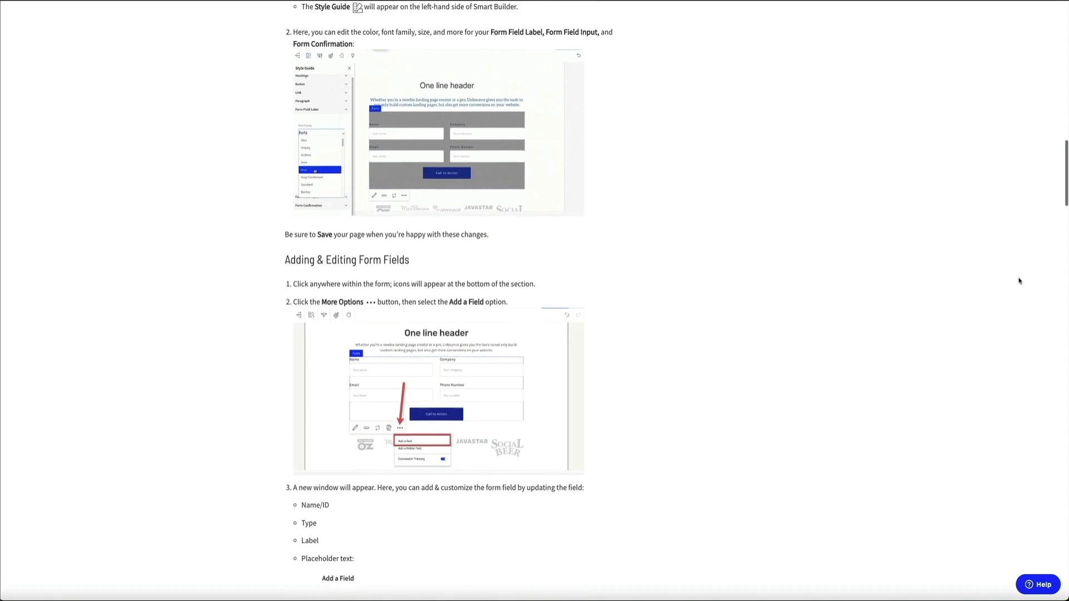
{"action": "scroll", "coordinate": [1020, 281], "scroll_direction": "down", "scroll_amount": 4}
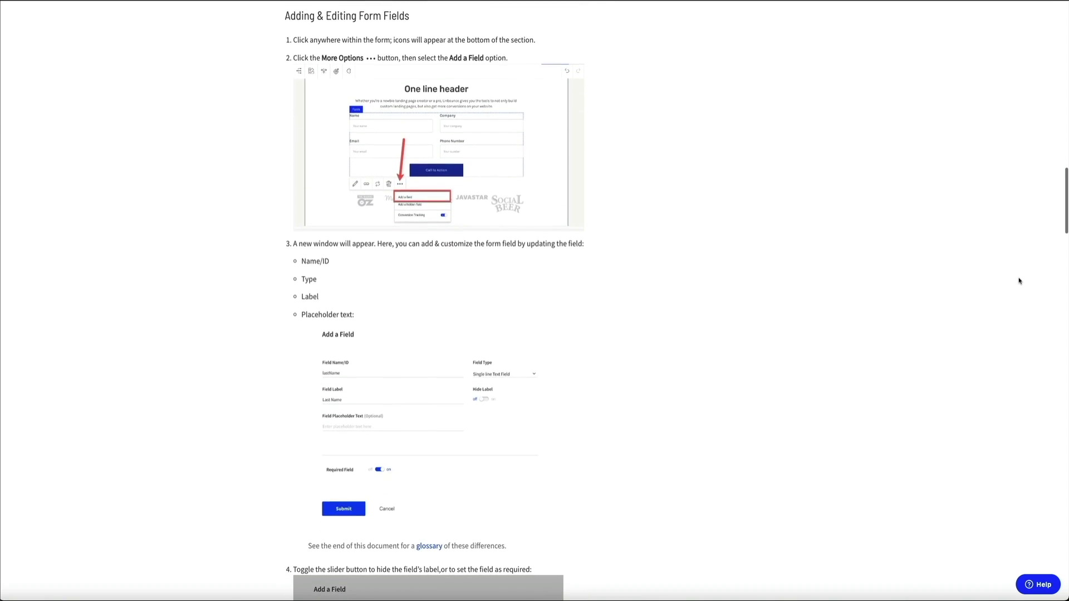
{"action": "scroll", "coordinate": [1020, 281], "scroll_direction": "down", "scroll_amount": 5}
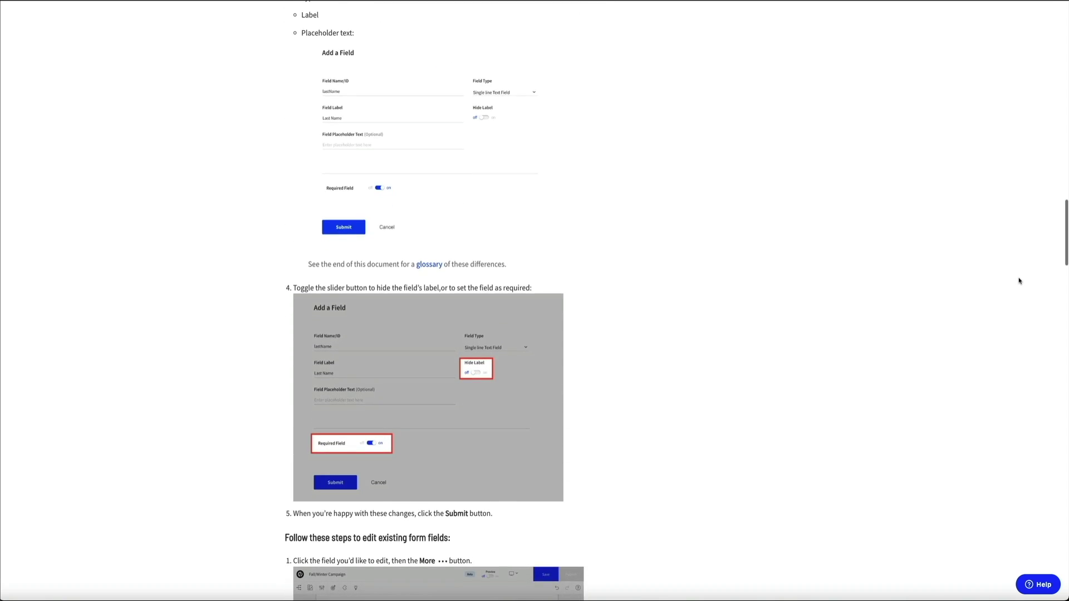
{"action": "scroll", "coordinate": [1020, 281], "scroll_direction": "down", "scroll_amount": 10}
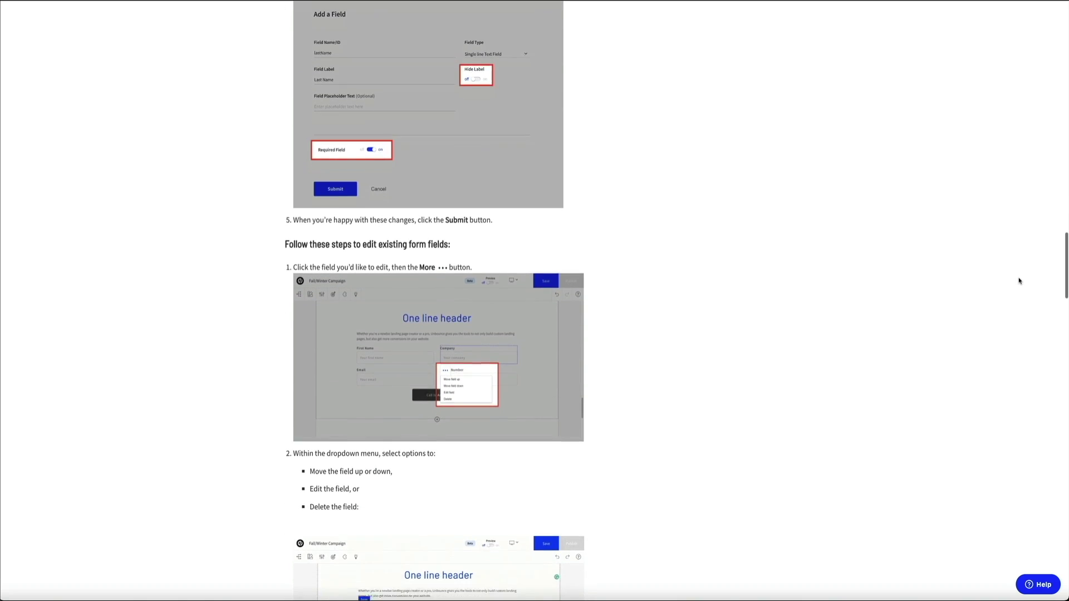
{"action": "scroll", "coordinate": [1020, 282], "scroll_direction": "down", "scroll_amount": 5}
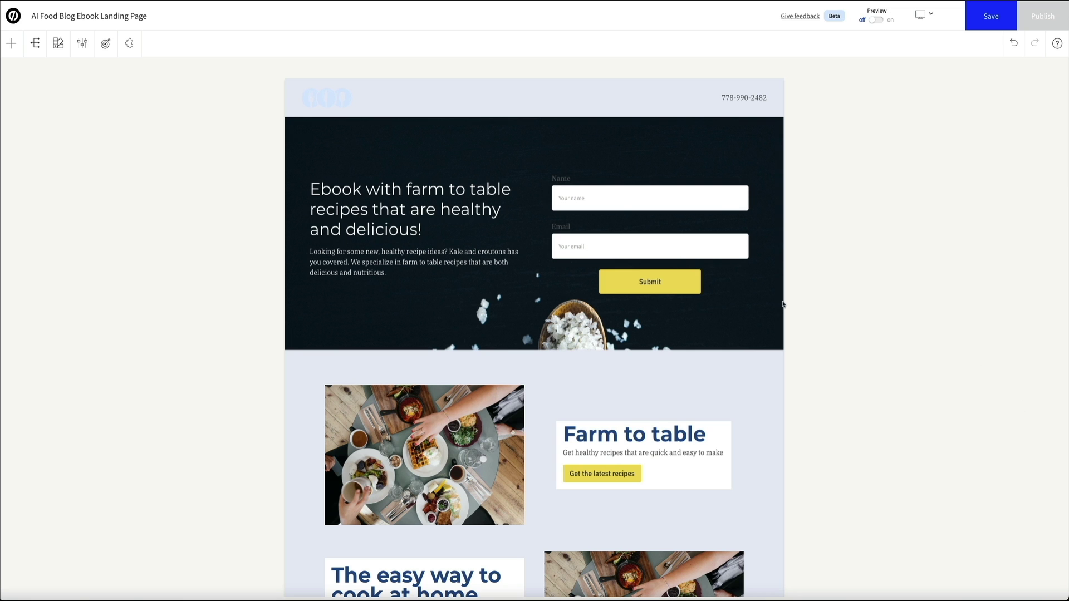
Examine the hero form's additional options for adding fields, adding hidden fields and conversion tracking
{"action": "left_click", "coordinate": [731, 289]}
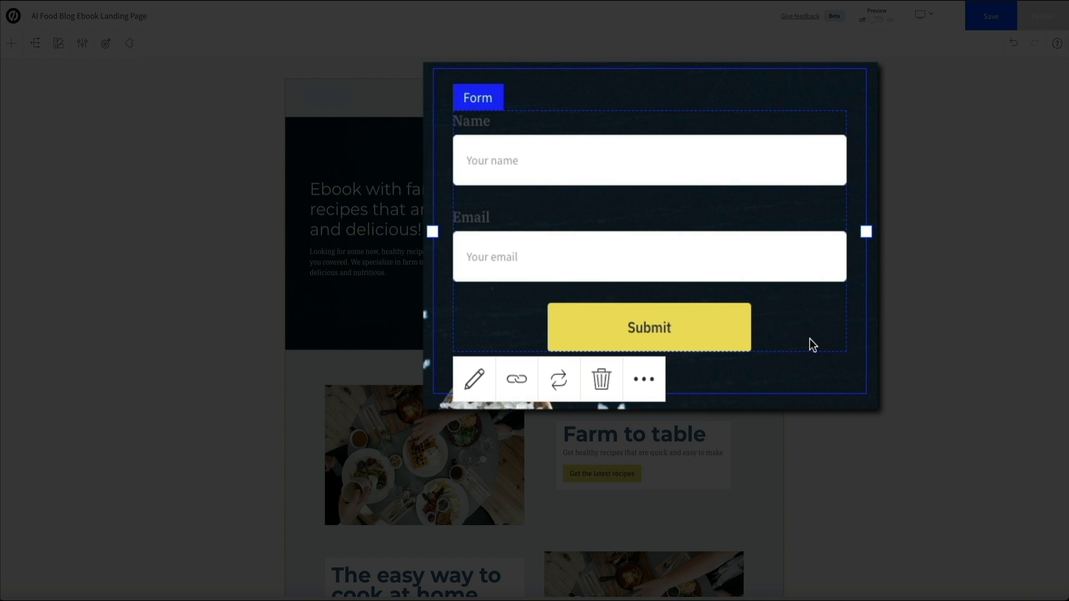
{"action": "left_click", "coordinate": [648, 385]}
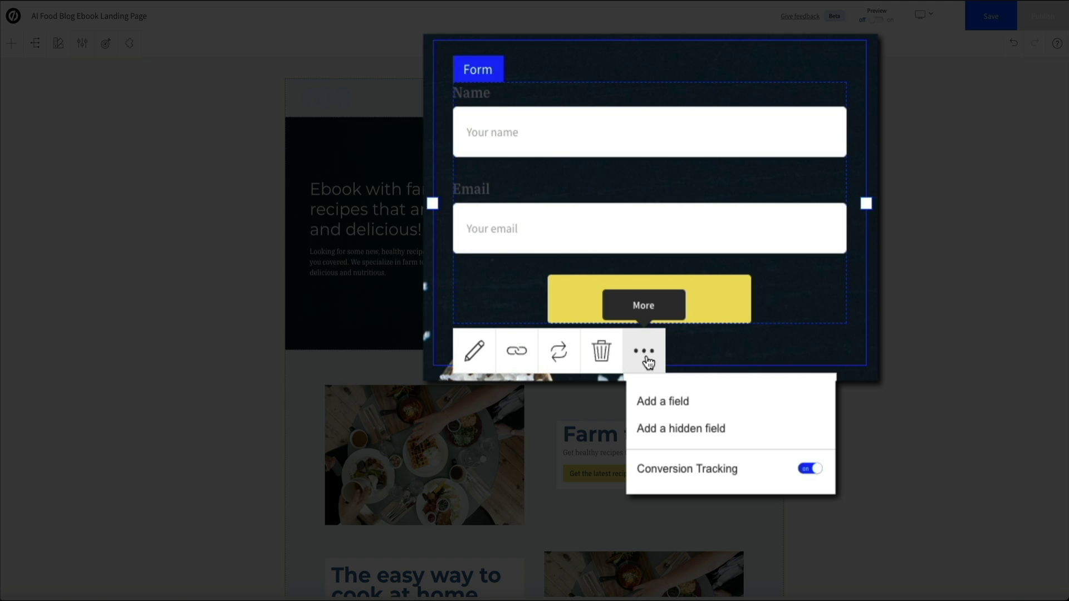
{"action": "left_click", "coordinate": [648, 361]}
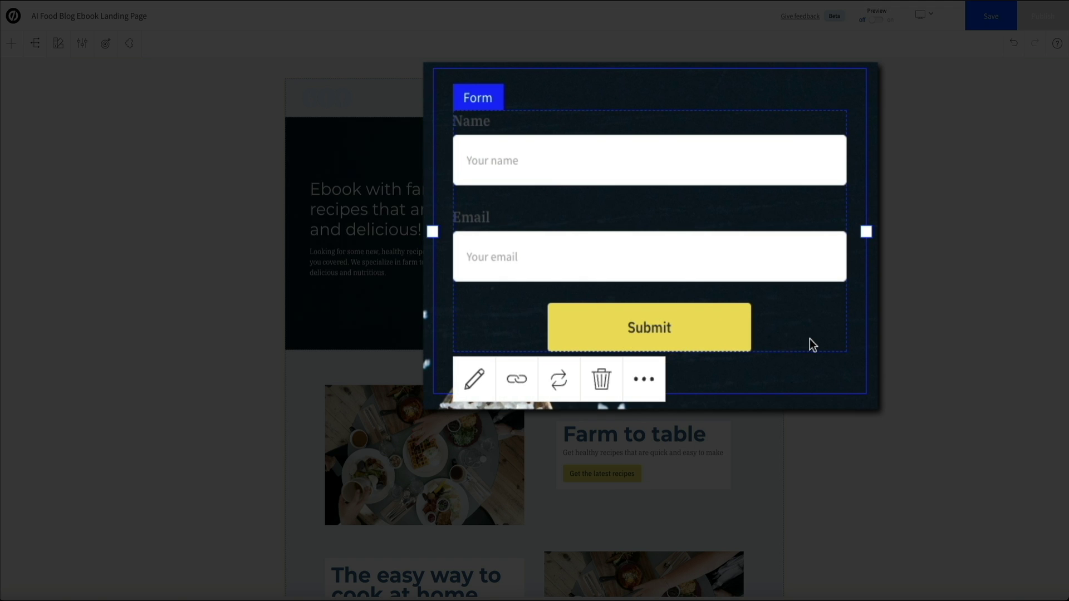
Start a new field in the hero form with Single line Text as its field type
{"action": "left_click", "coordinate": [647, 361]}
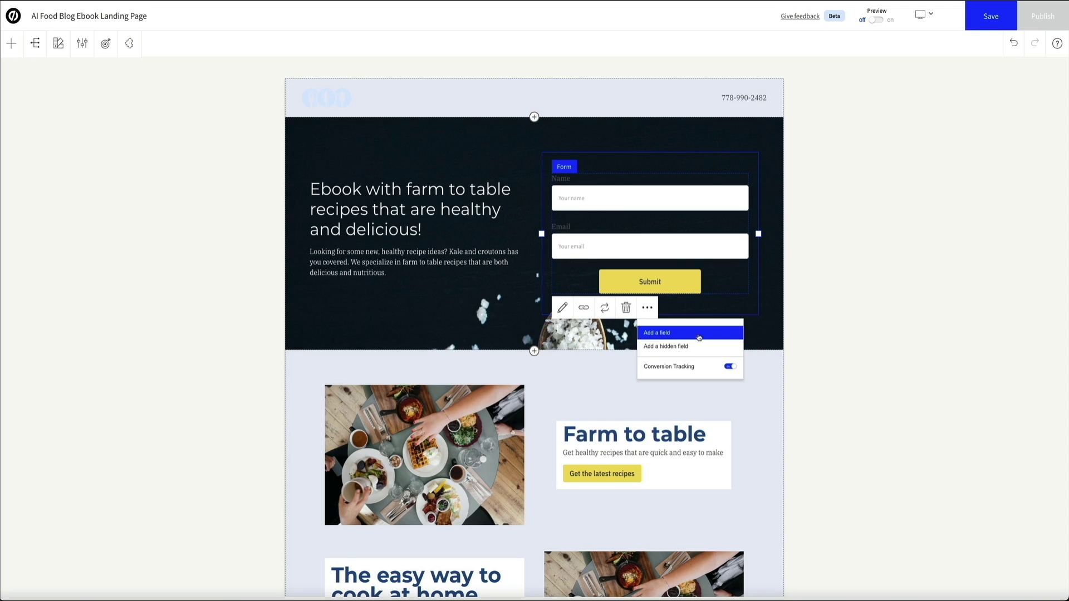
{"action": "left_click", "coordinate": [699, 334]}
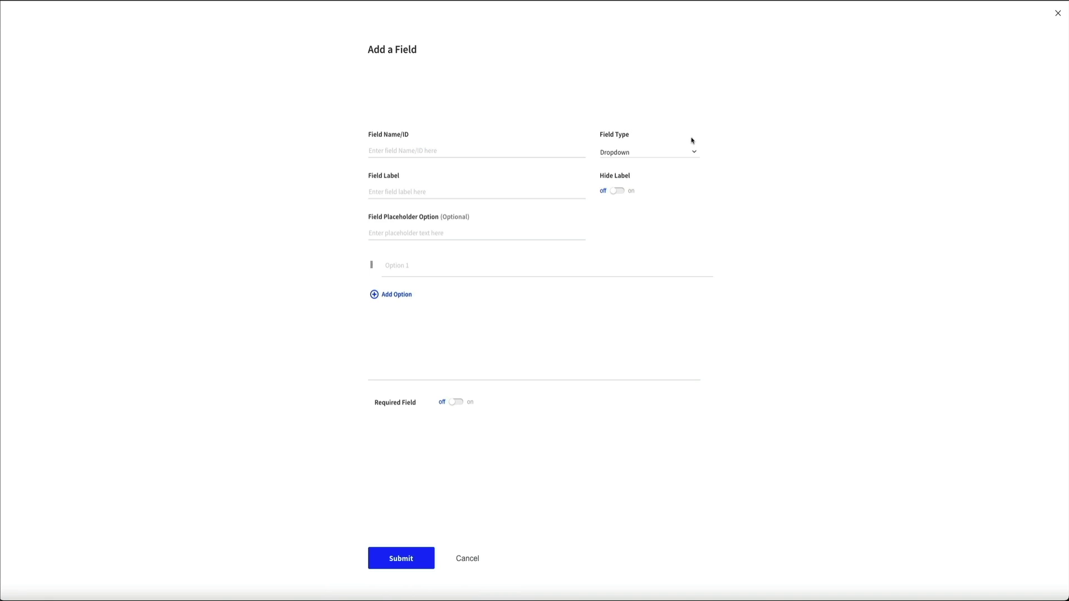
{"action": "left_click", "coordinate": [693, 154]}
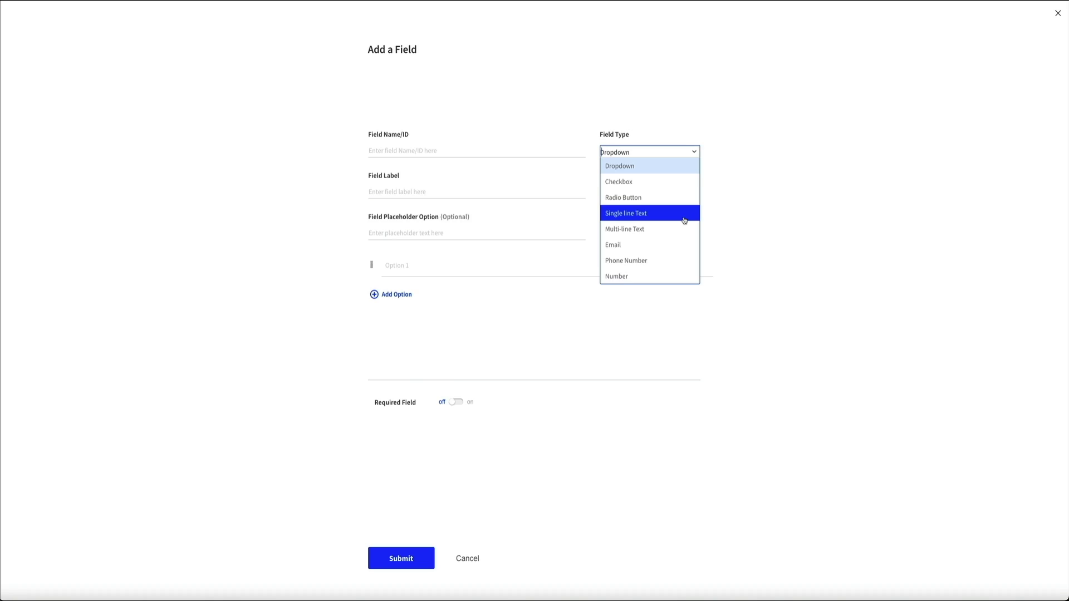
{"action": "left_click", "coordinate": [684, 214]}
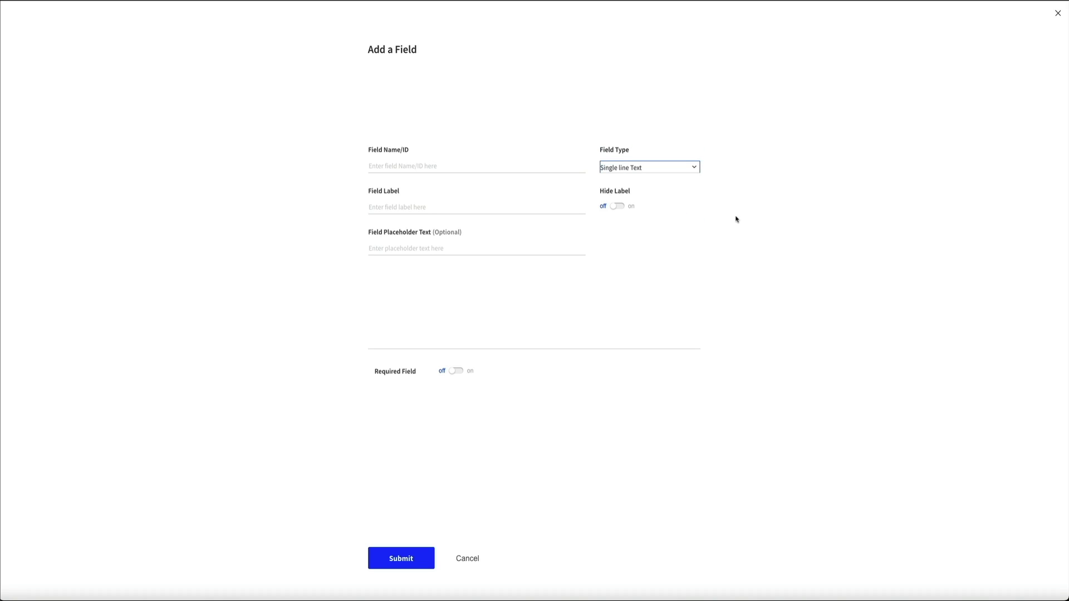
{"action": "left_click", "coordinate": [829, 212]}
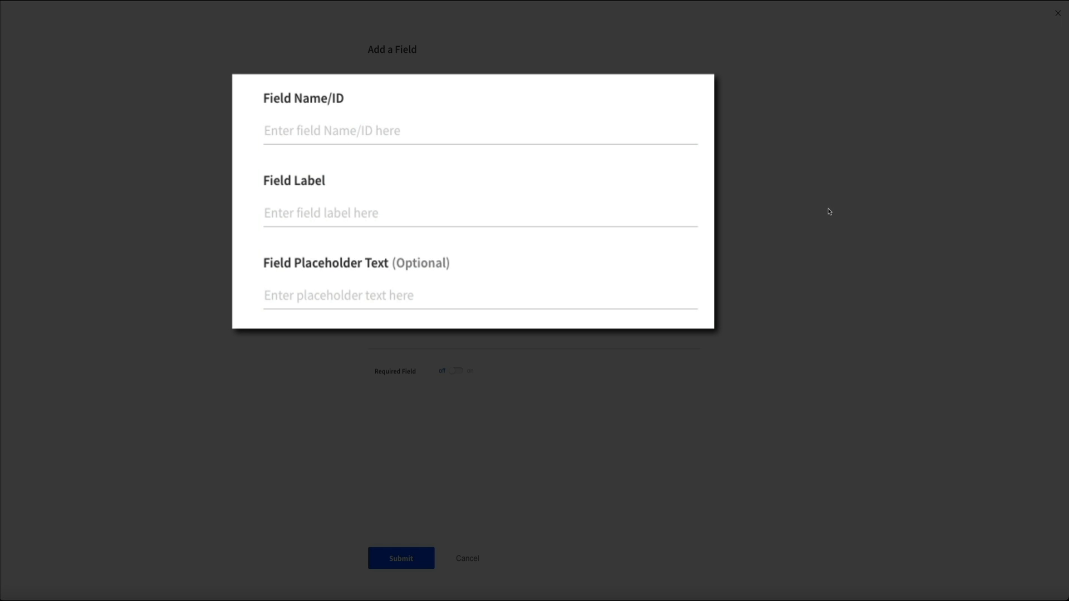
Enter 'Address' as the new form field's name, label and placeholder text, and submit the field
{"action": "left_click", "coordinate": [404, 169]}
{"action": "type", "text": "Address"}
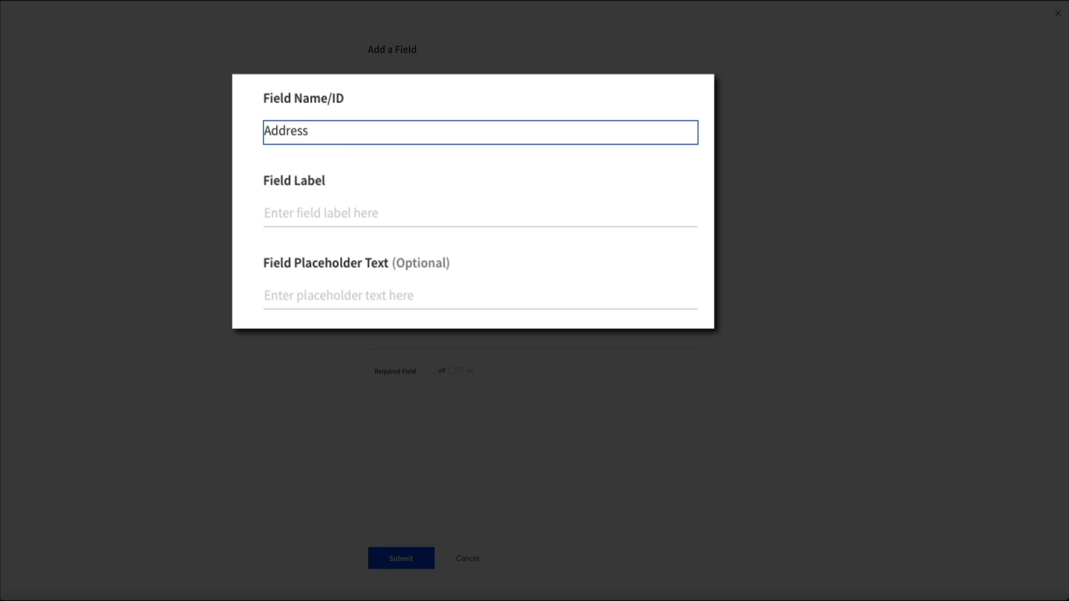
{"action": "left_click", "coordinate": [292, 211]}
{"action": "type", "text": "Address"}
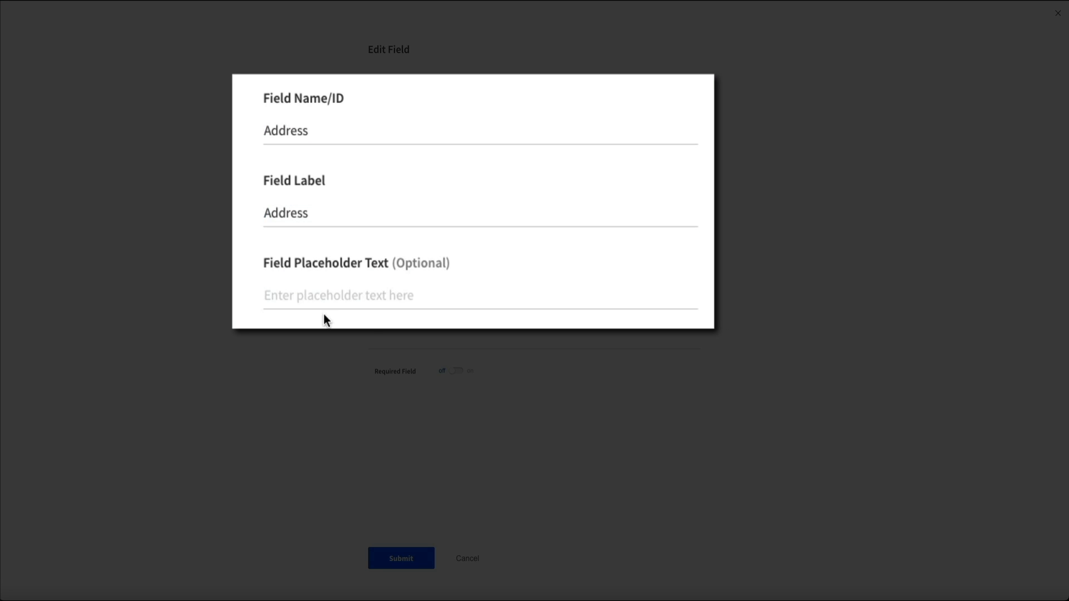
{"action": "left_click", "coordinate": [289, 297]}
{"action": "type", "text": "Address"}
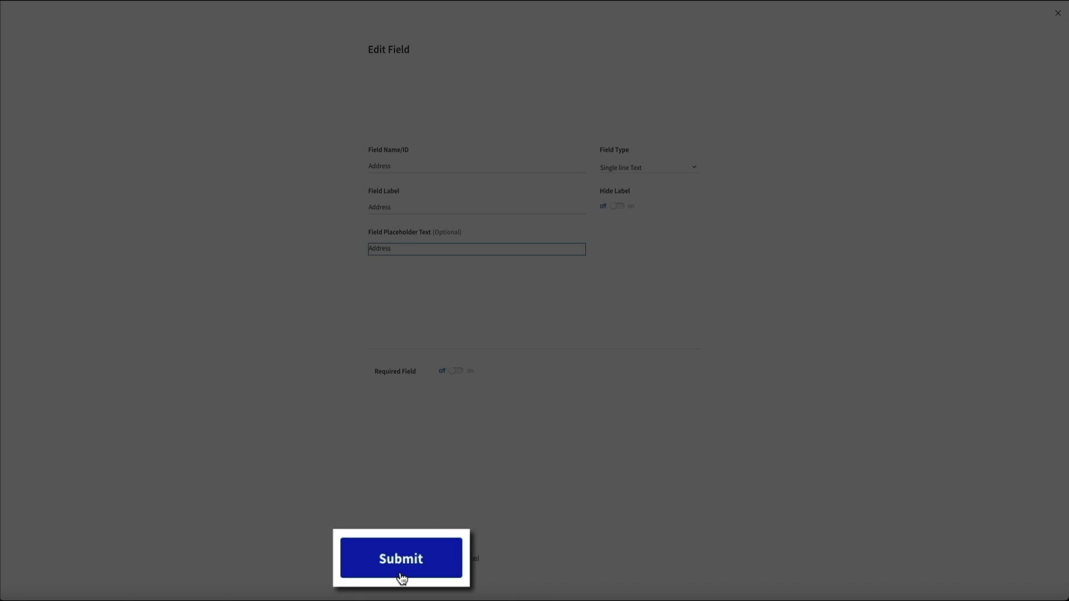
{"action": "left_click", "coordinate": [400, 576]}
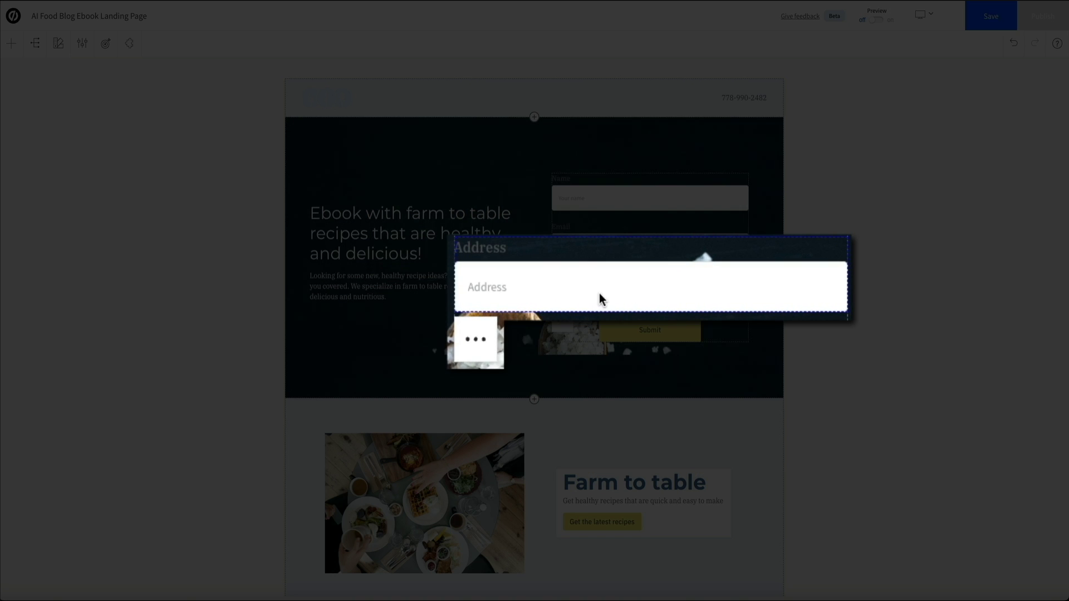
Delete the Address field from the hero form
{"action": "left_click", "coordinate": [477, 361]}
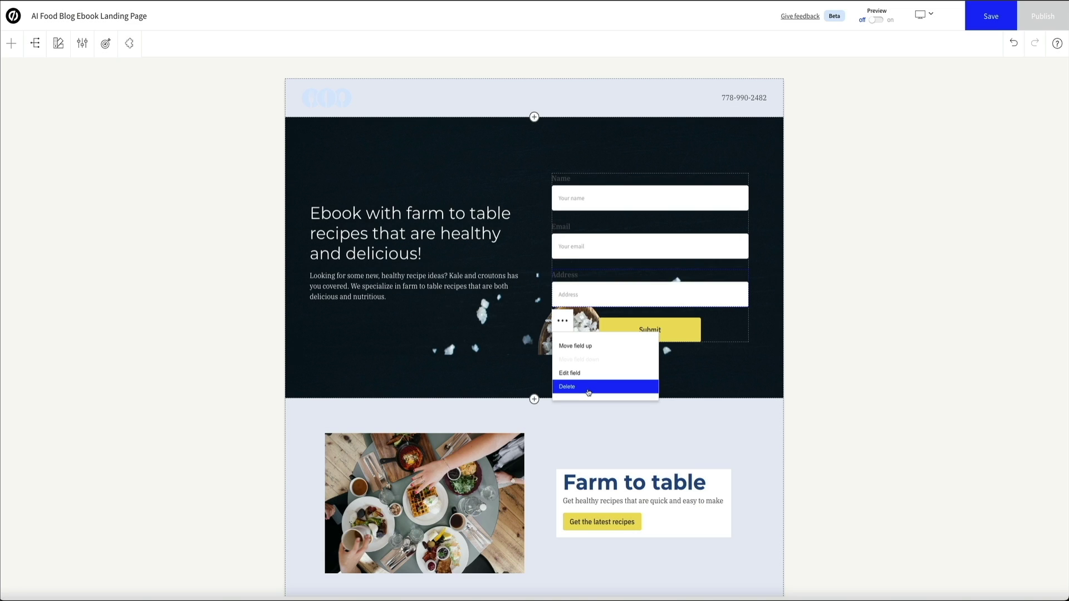
{"action": "left_click", "coordinate": [587, 391]}
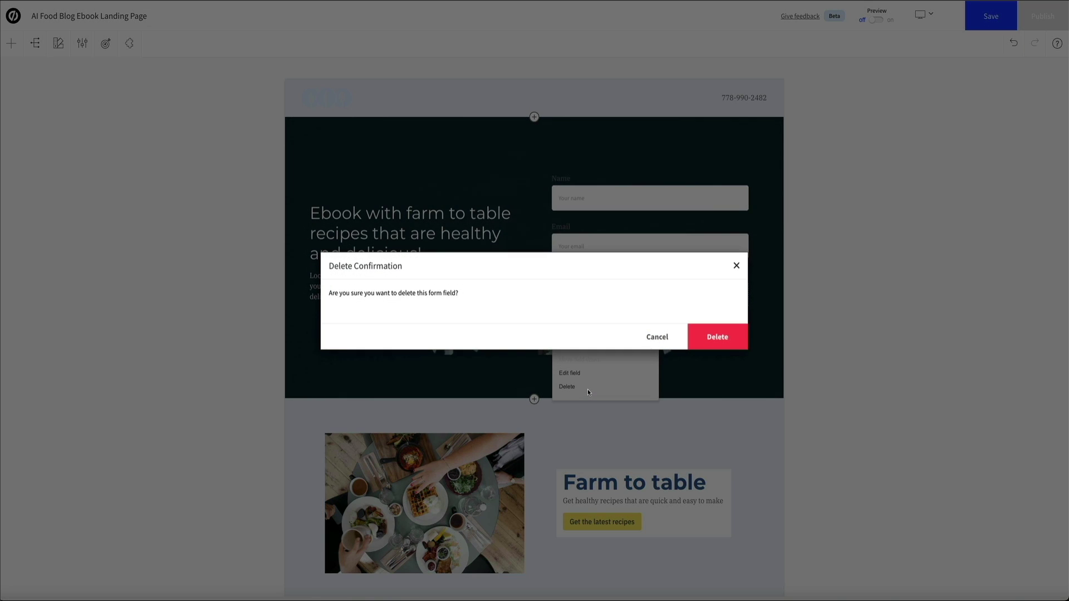
{"action": "left_click", "coordinate": [720, 347]}
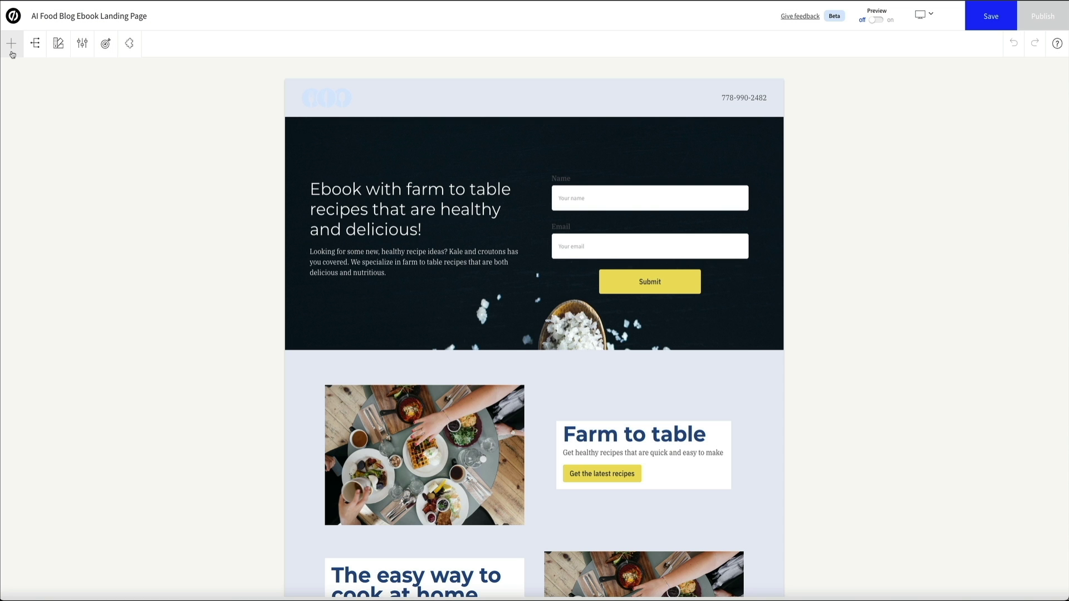
Add a drag-and-drop Testimonials section using the layout with three cards of profile icons, logos, quotes and star ratings
{"action": "left_click", "coordinate": [12, 54]}
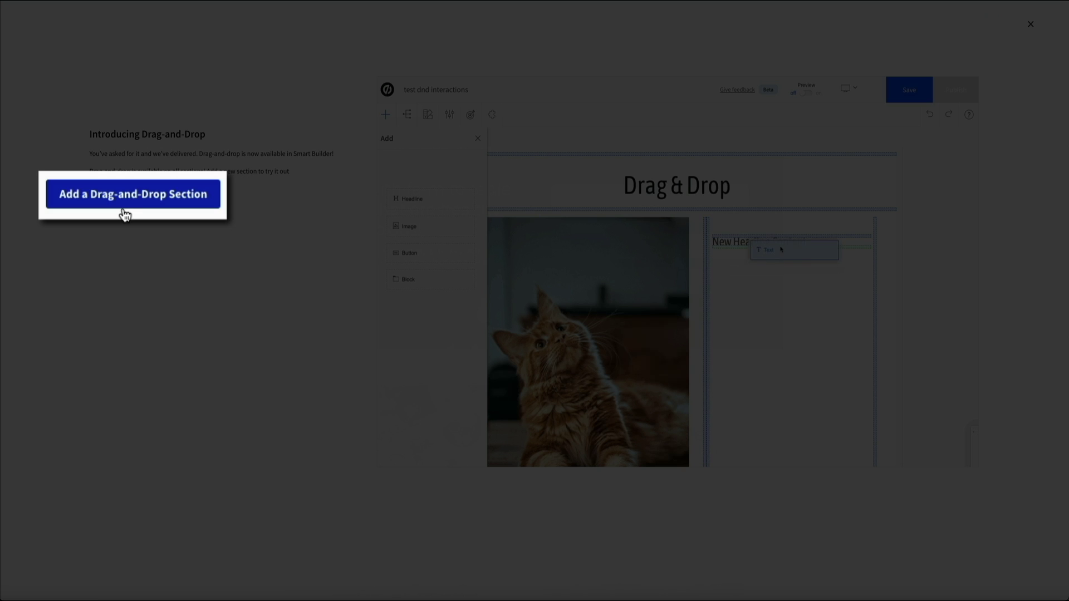
{"action": "left_click", "coordinate": [125, 214]}
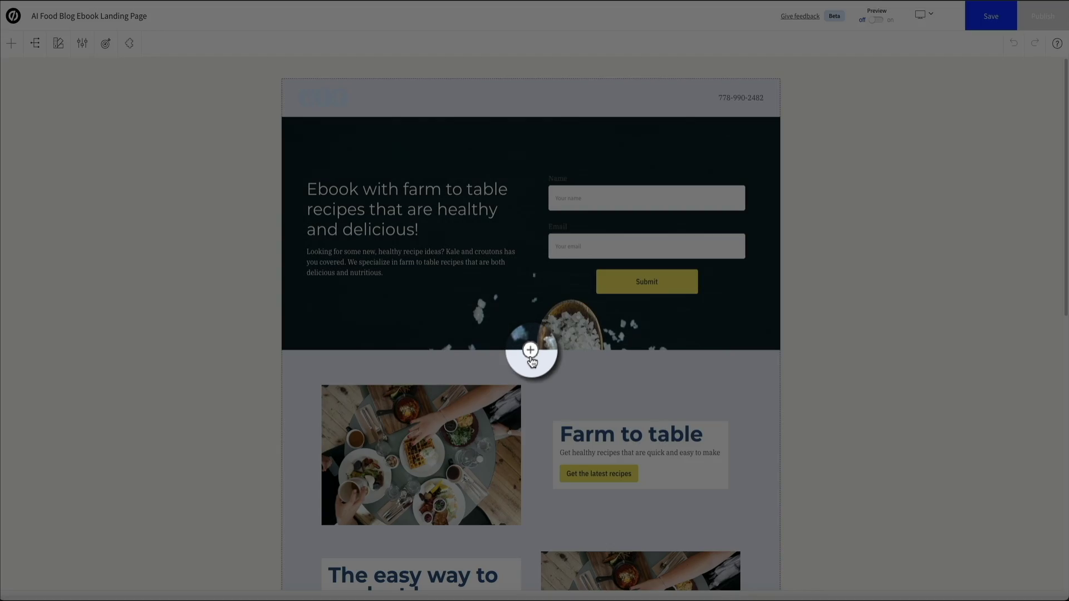
{"action": "left_click", "coordinate": [530, 351]}
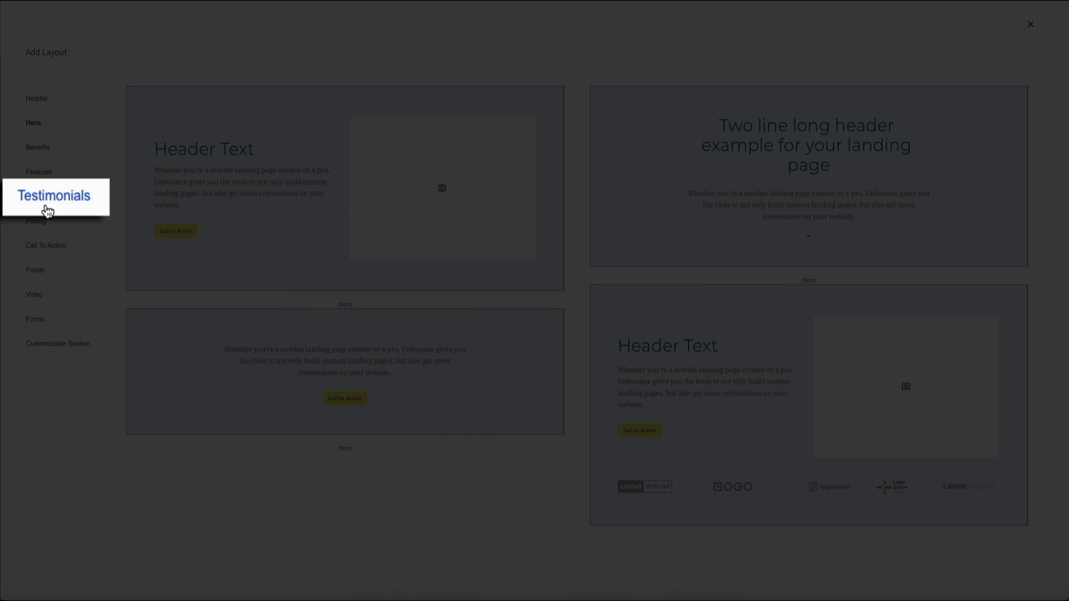
{"action": "left_click", "coordinate": [44, 205]}
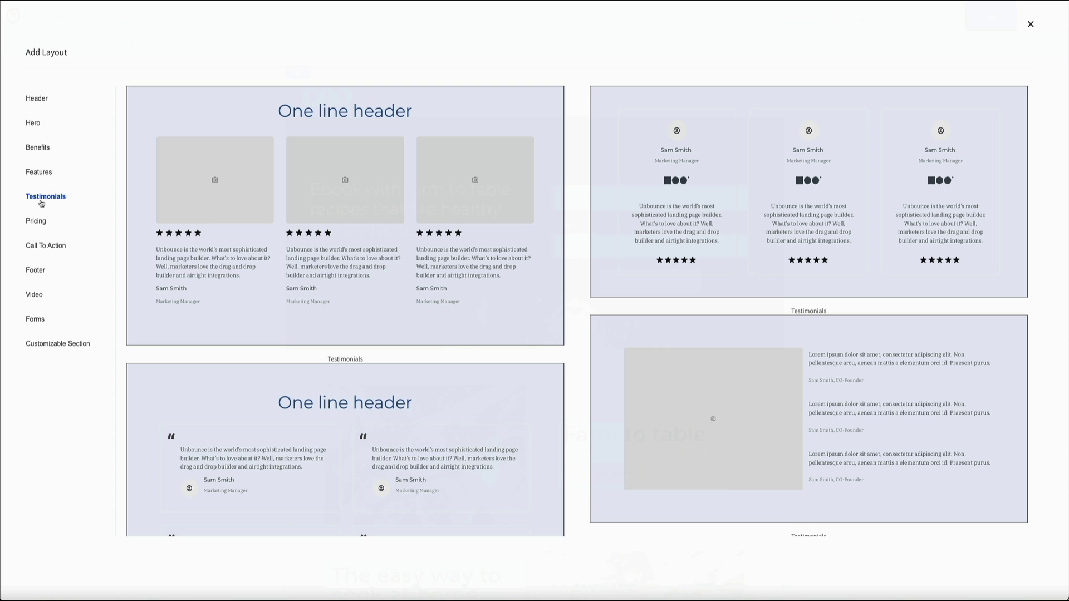
{"action": "scroll", "coordinate": [575, 460], "scroll_direction": "down", "scroll_amount": 2}
{"action": "scroll", "coordinate": [575, 460], "scroll_direction": "down", "scroll_amount": 4}
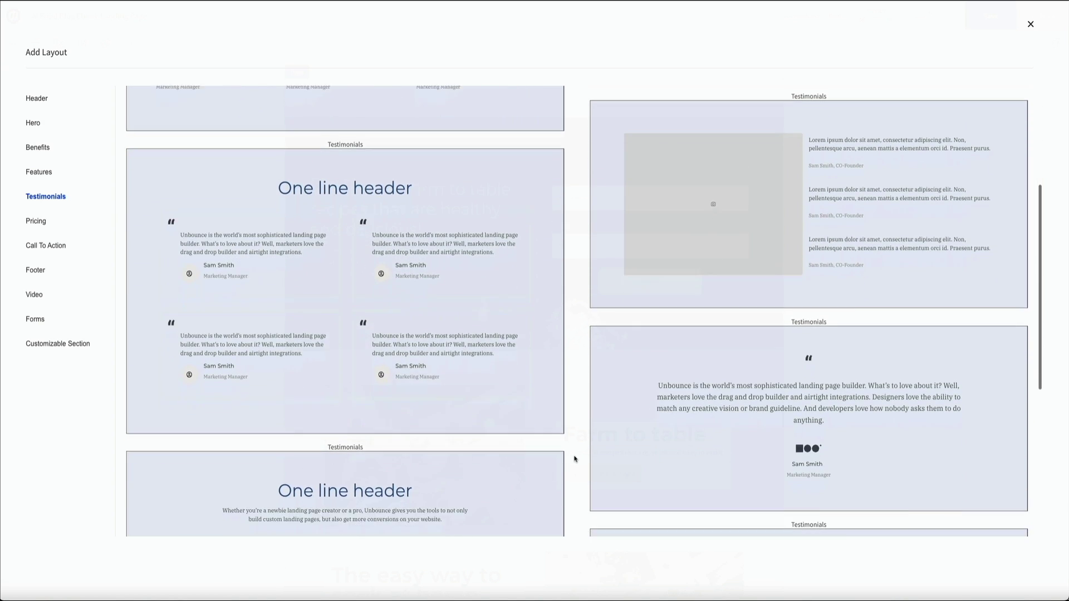
{"action": "scroll", "coordinate": [575, 460], "scroll_direction": "down", "scroll_amount": 3}
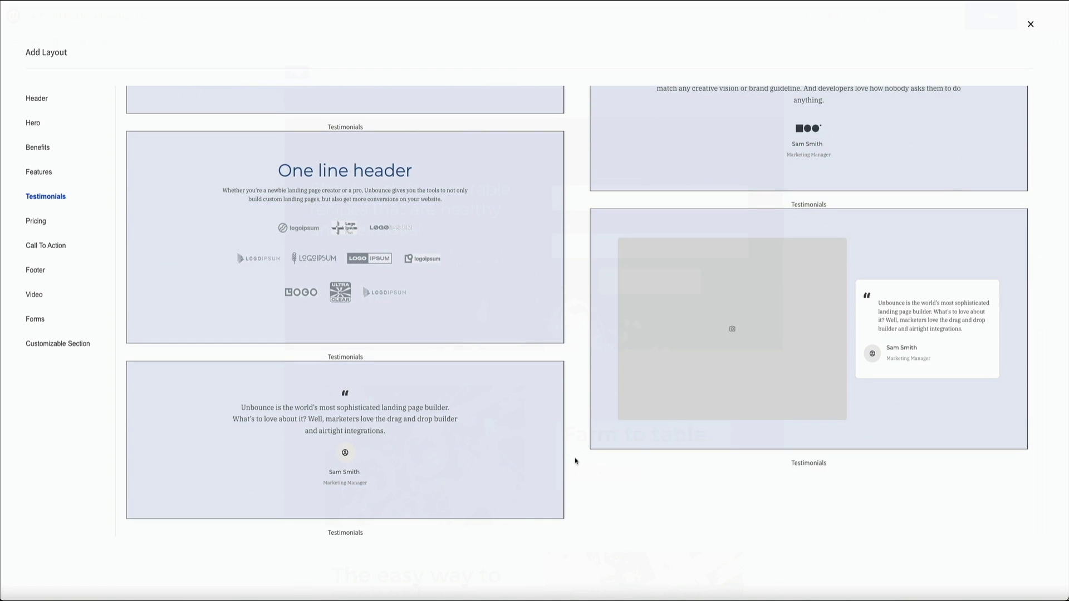
{"action": "scroll", "coordinate": [575, 460], "scroll_direction": "up", "scroll_amount": 6}
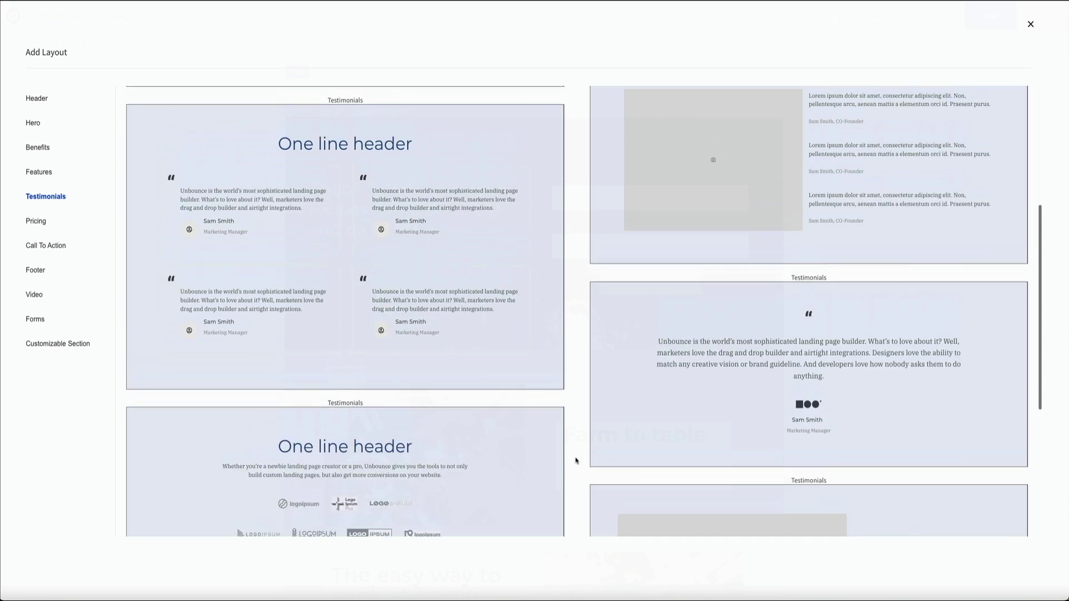
{"action": "scroll", "coordinate": [576, 460], "scroll_direction": "up", "scroll_amount": 4}
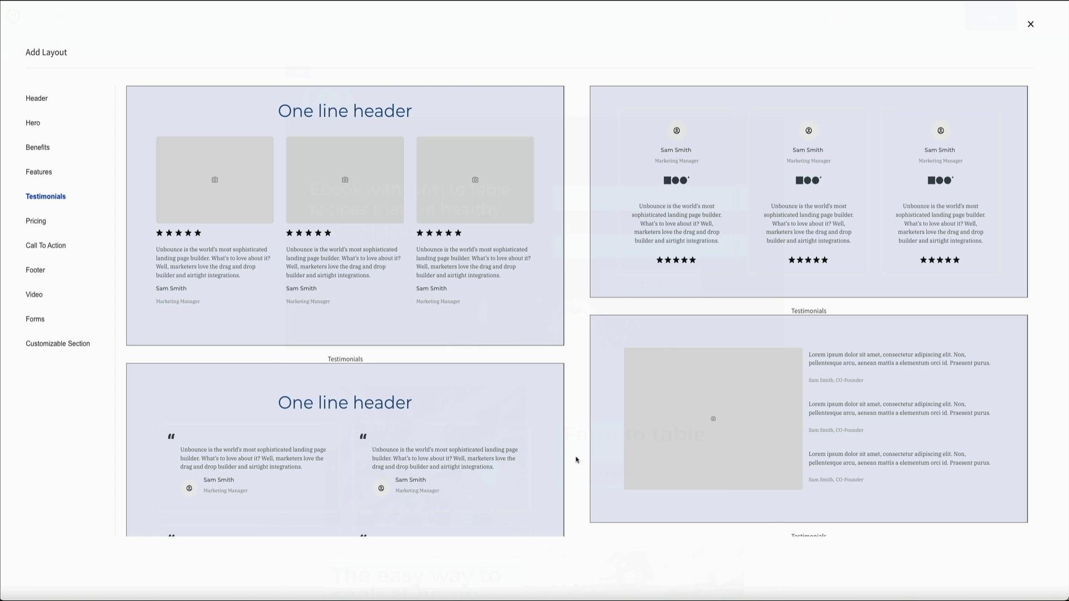
{"action": "mouse_move", "coordinate": [956, 123]}
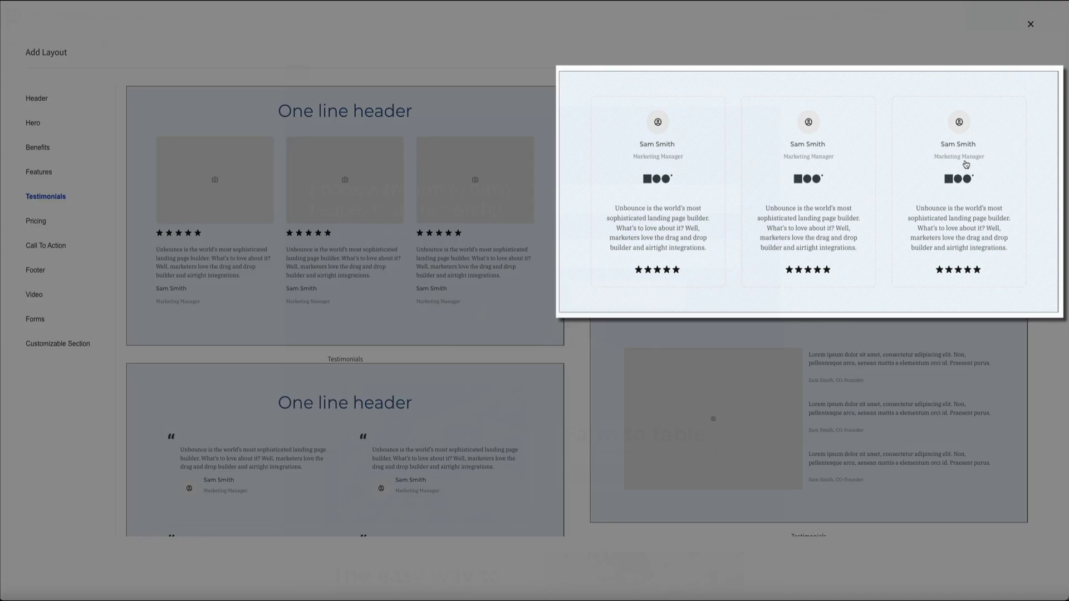
{"action": "left_click", "coordinate": [870, 303]}
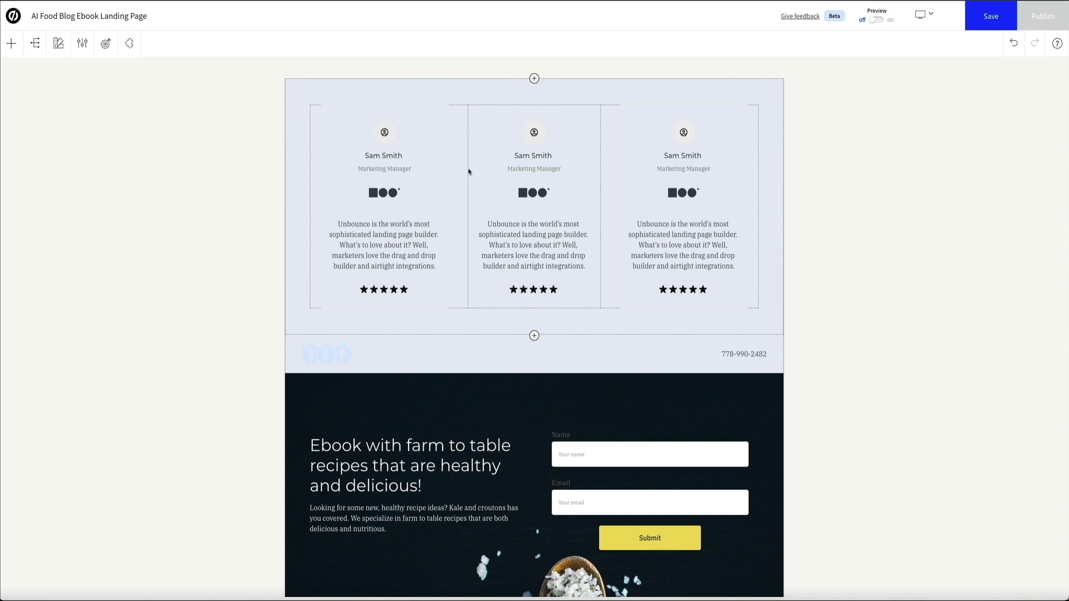
Move the testimonials section down two positions, placing it directly below the hero section
{"action": "left_click", "coordinate": [300, 165]}
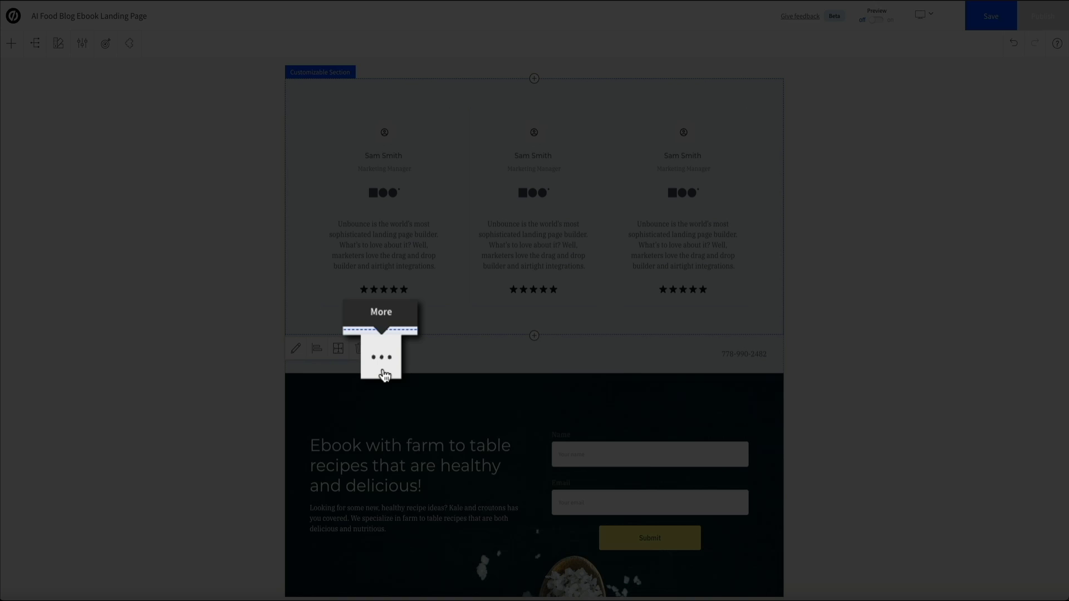
{"action": "left_click", "coordinate": [381, 349]}
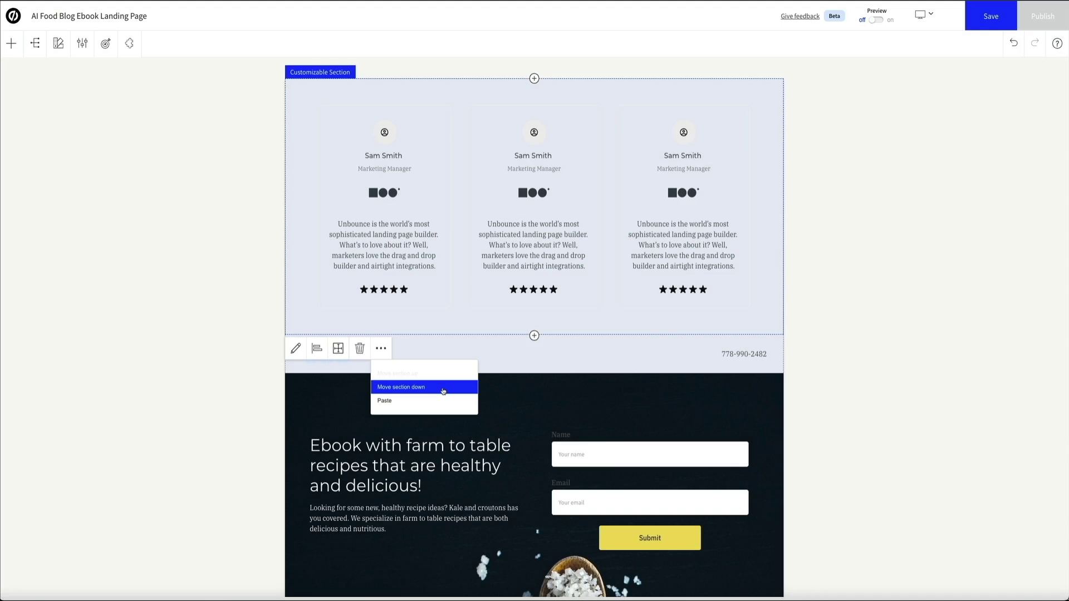
{"action": "left_click", "coordinate": [443, 389]}
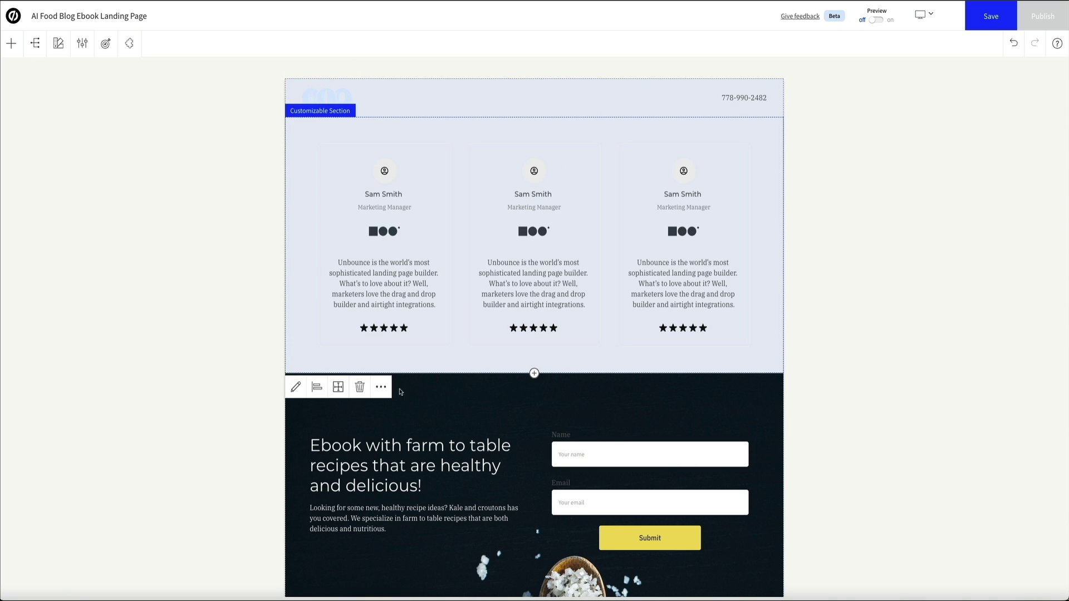
{"action": "left_click", "coordinate": [380, 387]}
{"action": "left_click", "coordinate": [439, 425]}
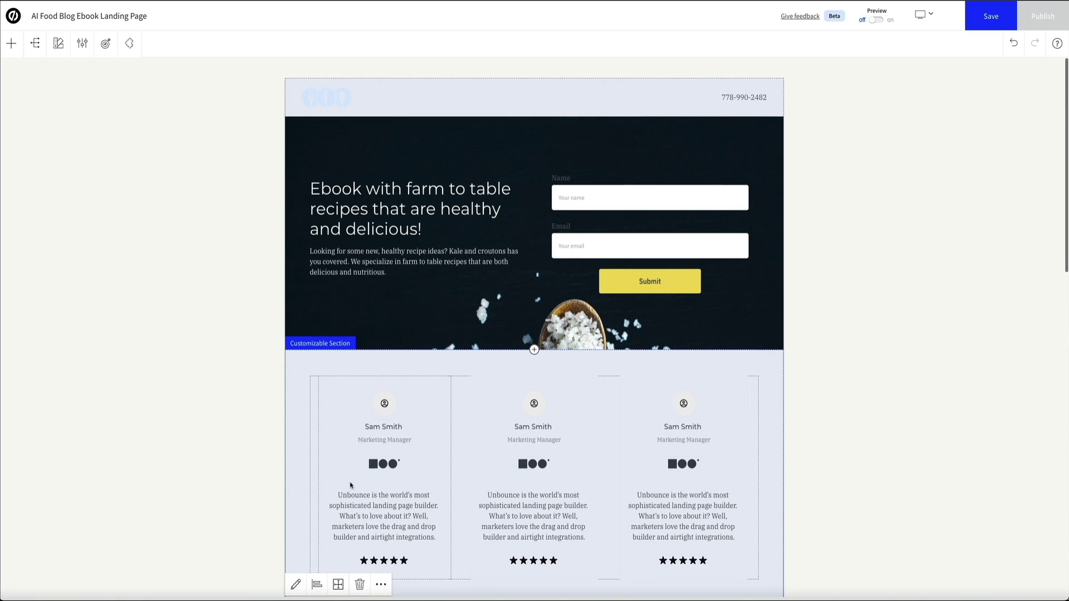
Look over the page layout from the testimonials section down to the footer and back up
{"action": "scroll", "coordinate": [350, 482], "scroll_direction": "down", "scroll_amount": 3}
{"action": "scroll", "coordinate": [212, 482], "scroll_direction": "down", "scroll_amount": 5}
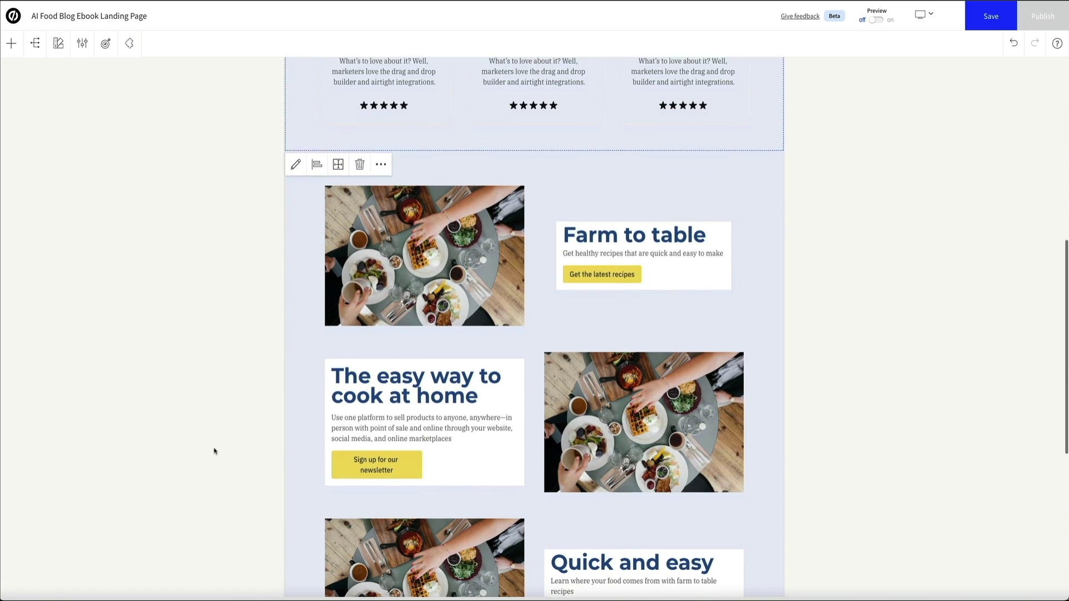
{"action": "scroll", "coordinate": [213, 451], "scroll_direction": "down", "scroll_amount": 6}
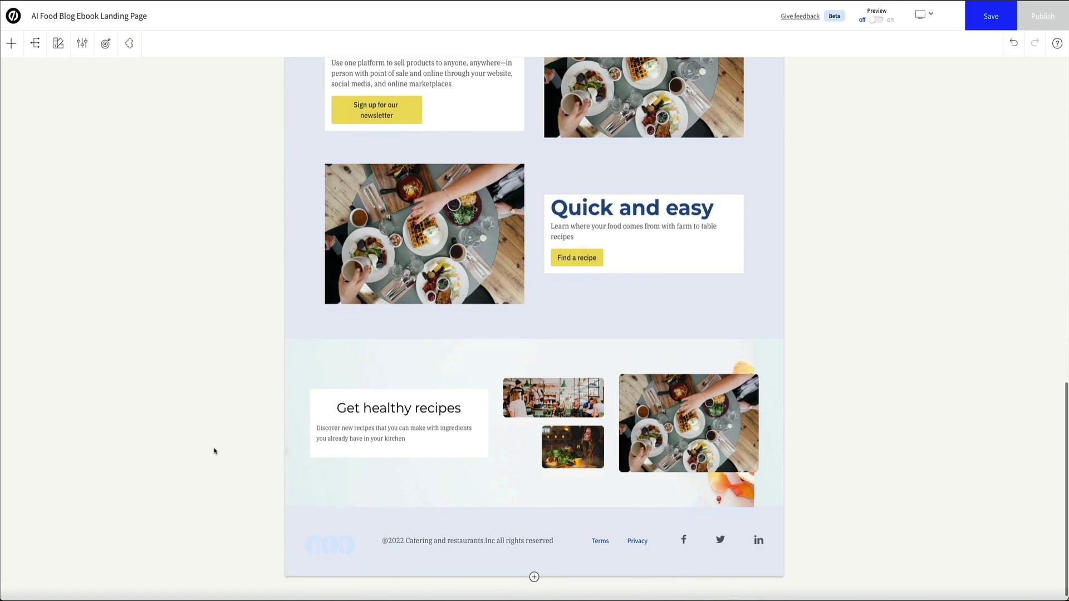
{"action": "scroll", "coordinate": [214, 451], "scroll_direction": "up", "scroll_amount": 10}
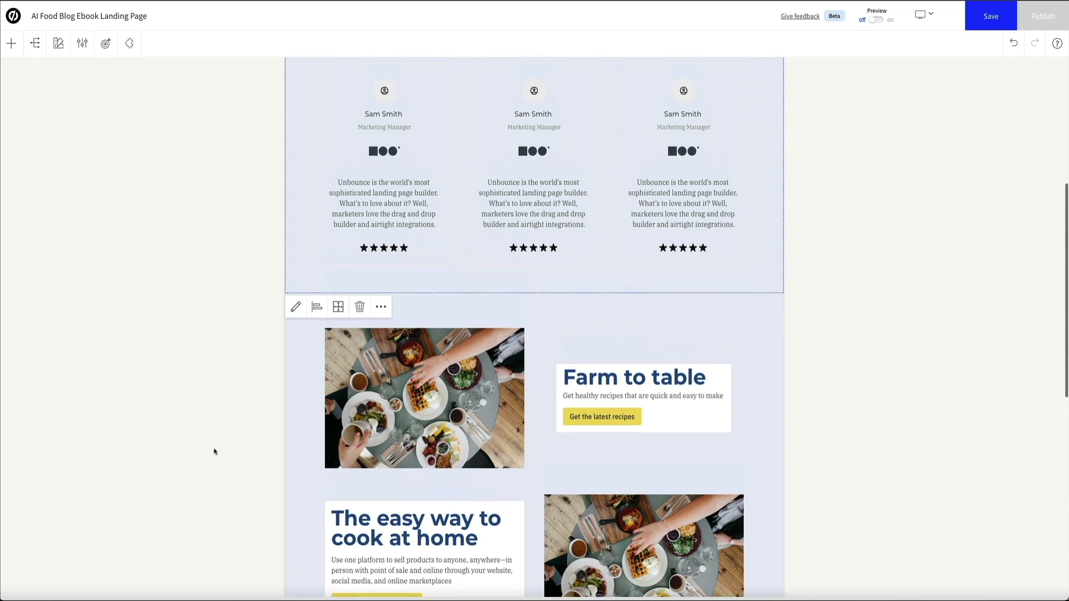
{"action": "scroll", "coordinate": [214, 451], "scroll_direction": "up", "scroll_amount": 3}
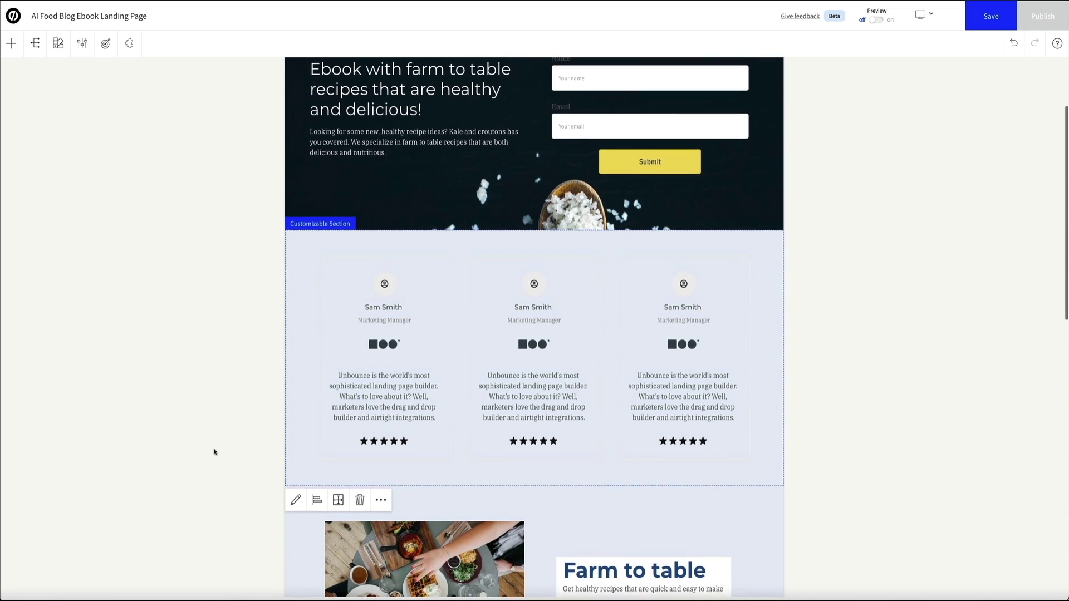
{"action": "scroll", "coordinate": [215, 452], "scroll_direction": "up", "scroll_amount": 2}
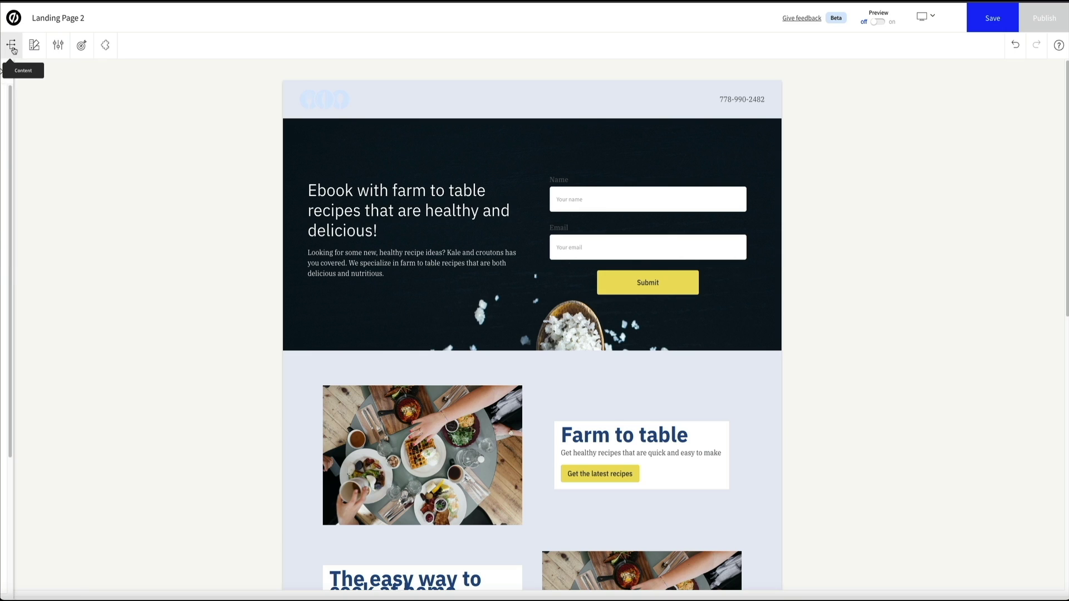
Hide the first image of the Features section, beside the 'Farm to table' card, using the page's content outline
{"action": "left_click", "coordinate": [11, 44]}
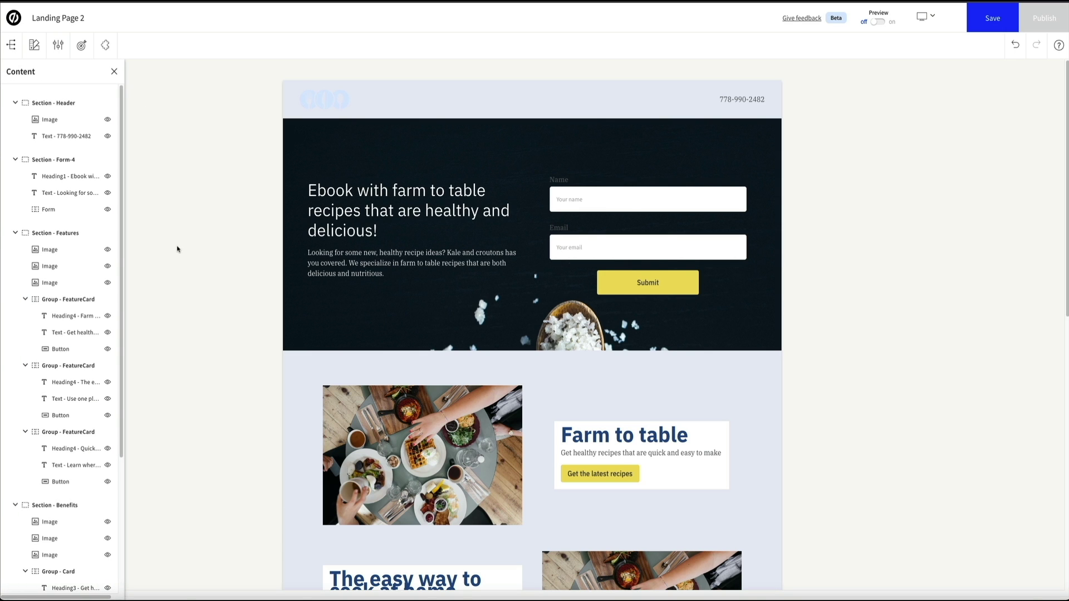
{"action": "scroll", "coordinate": [193, 260], "scroll_direction": "down", "scroll_amount": 5}
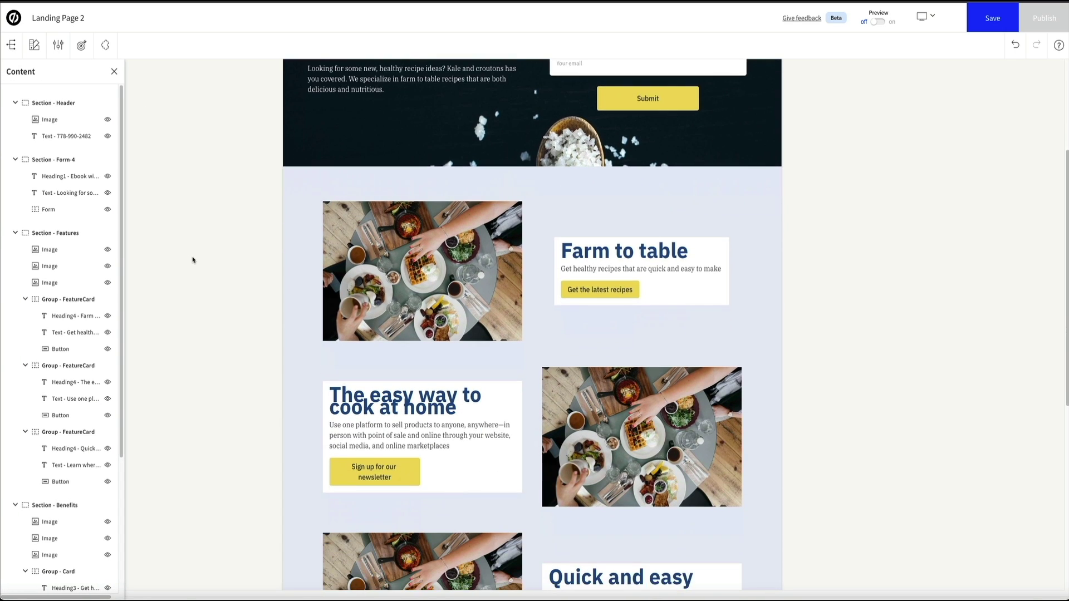
{"action": "scroll", "coordinate": [193, 260], "scroll_direction": "down", "scroll_amount": 1}
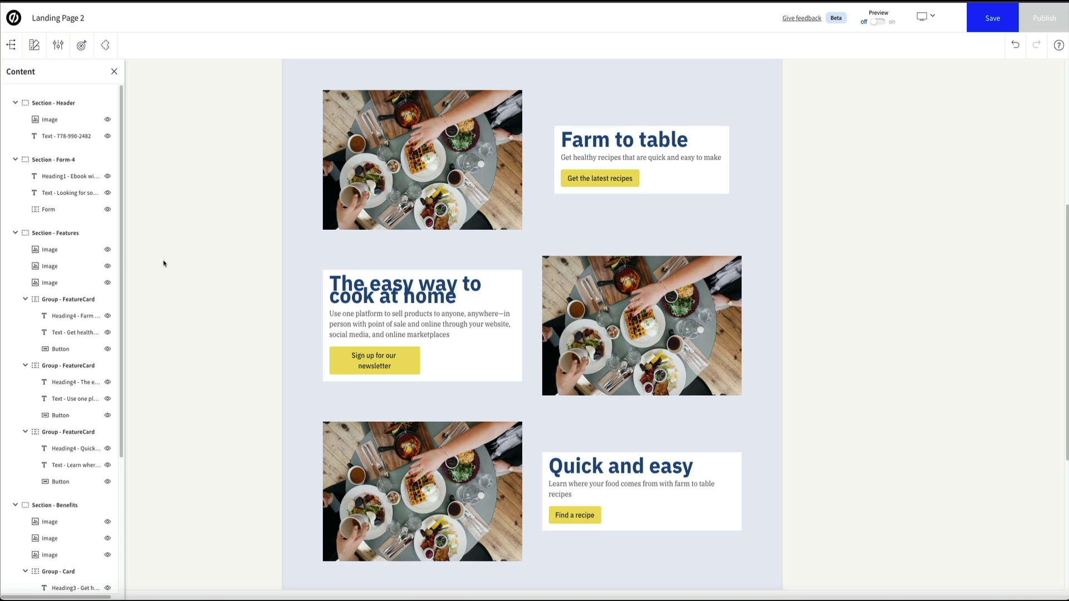
{"action": "left_click", "coordinate": [108, 250]}
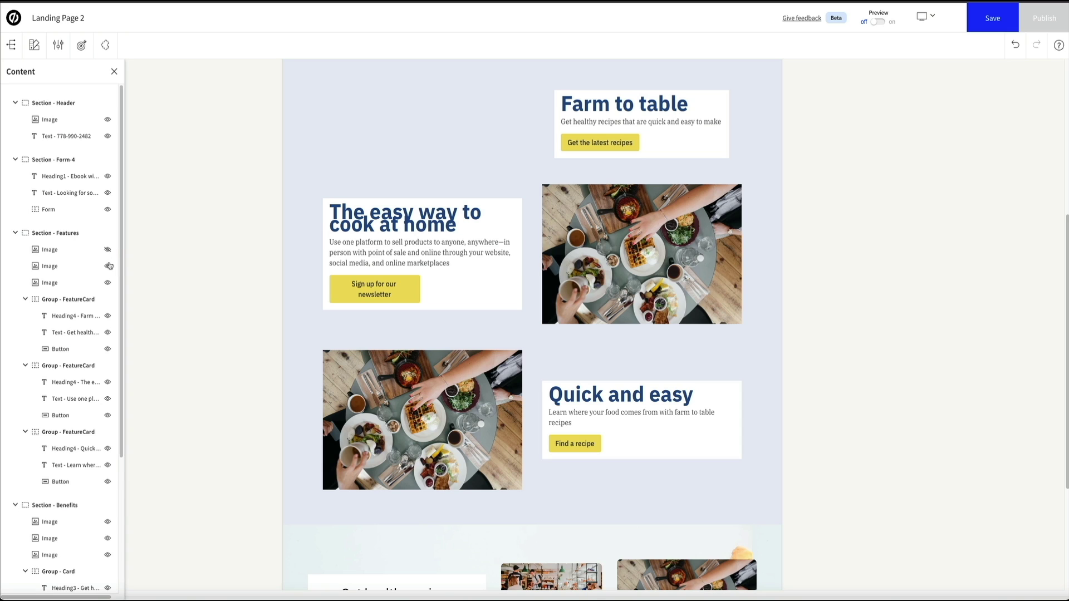
Hide the second and third images of the Features section using the content outline
{"action": "left_click", "coordinate": [108, 267]}
{"action": "left_click", "coordinate": [108, 284]}
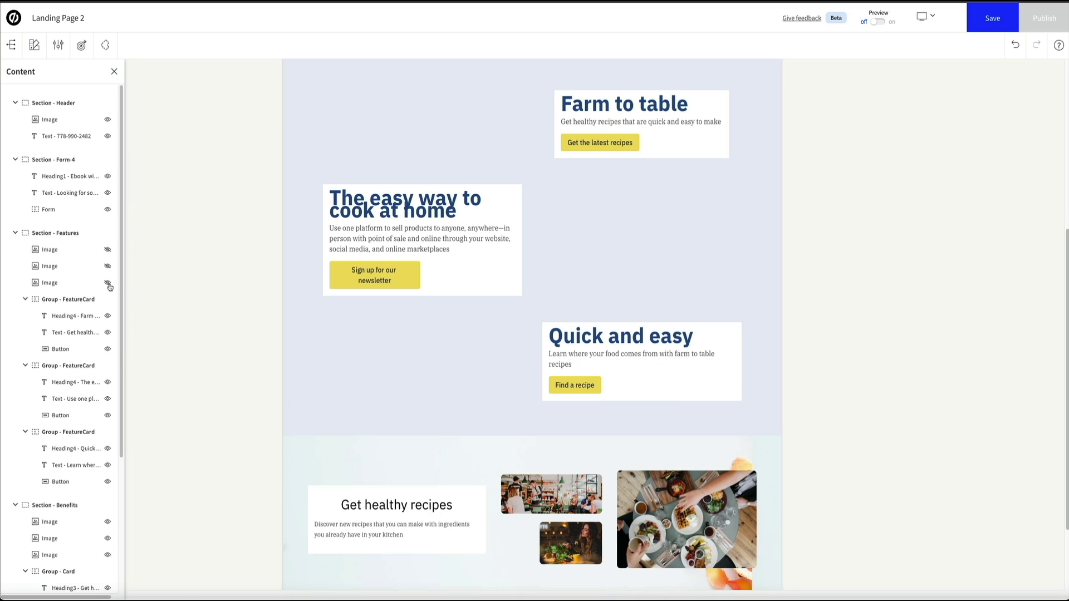
Make all three images of the Features section visible again and close the content outline
{"action": "left_click", "coordinate": [108, 283]}
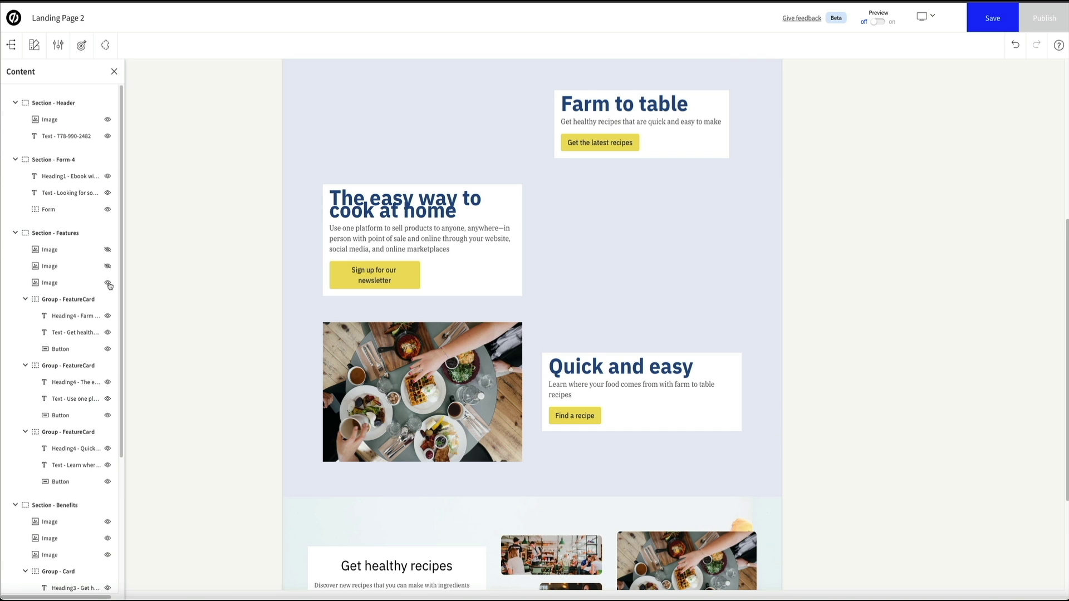
{"action": "left_click", "coordinate": [108, 266]}
{"action": "left_click", "coordinate": [108, 250]}
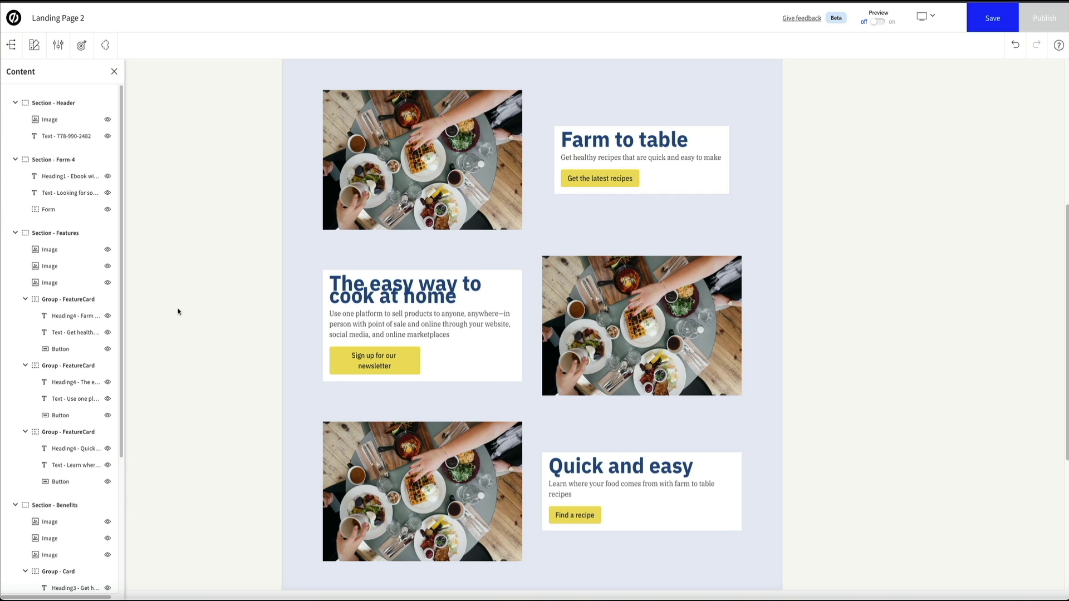
{"action": "scroll", "coordinate": [178, 312], "scroll_direction": "up", "scroll_amount": 5}
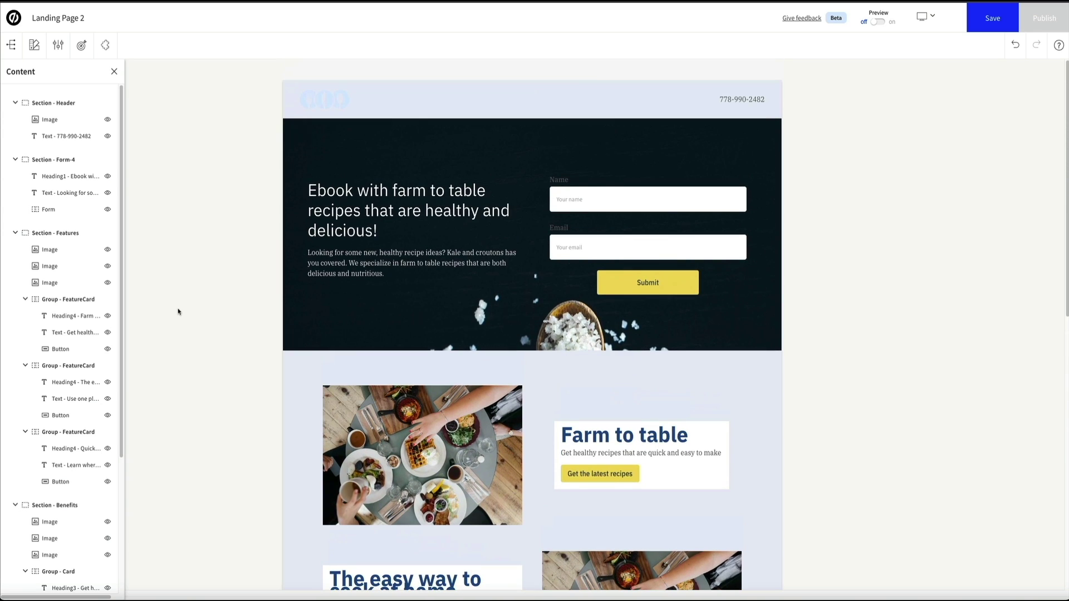
{"action": "left_click", "coordinate": [114, 72]}
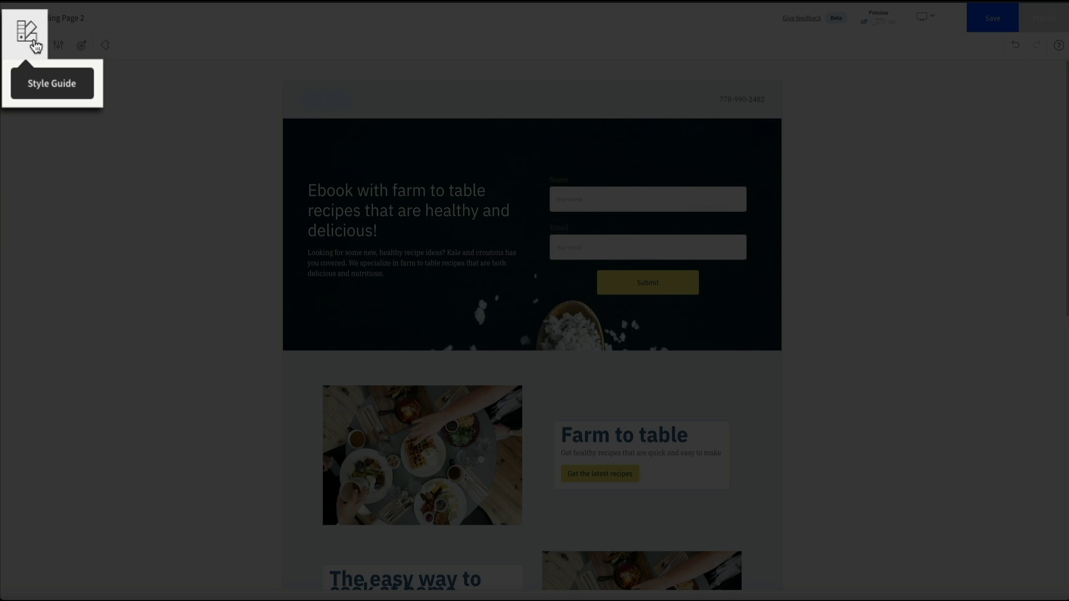
Set the font family of Heading 1 and Heading 2 to Montserrat in the page's style guide
{"action": "left_click", "coordinate": [34, 44]}
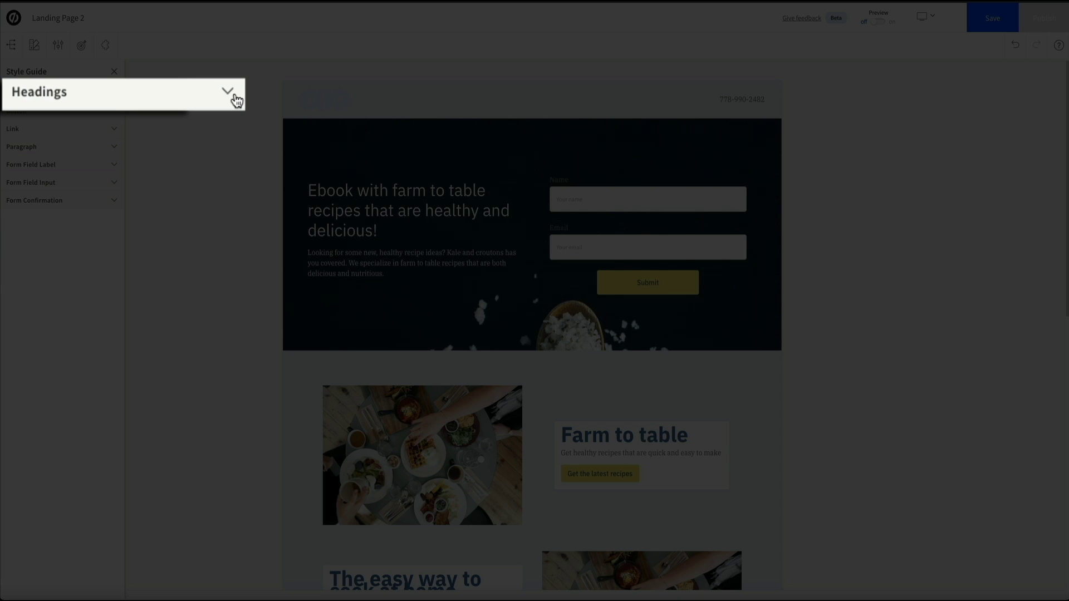
{"action": "left_click", "coordinate": [236, 99]}
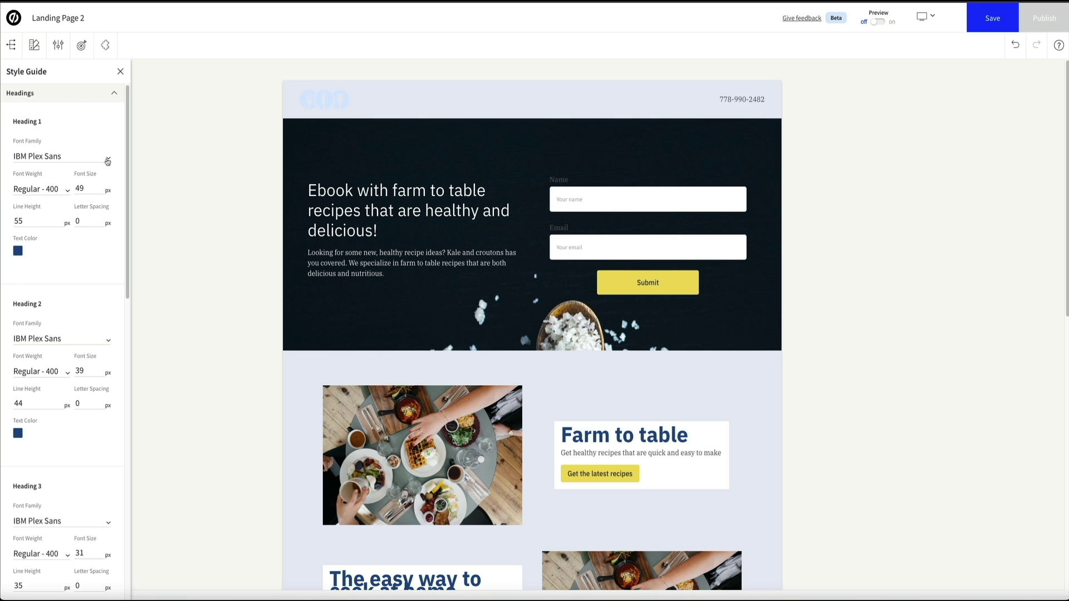
{"action": "left_click", "coordinate": [67, 156]}
{"action": "scroll", "coordinate": [37, 240], "scroll_direction": "down", "scroll_amount": 2}
{"action": "left_click", "coordinate": [50, 230]}
{"action": "left_click", "coordinate": [61, 338]}
{"action": "scroll", "coordinate": [71, 402], "scroll_direction": "down", "scroll_amount": 5}
{"action": "left_click", "coordinate": [73, 403]}
Set the font family of Heading 3 and Heading 4 to Montserrat
{"action": "scroll", "coordinate": [74, 412], "scroll_direction": "down", "scroll_amount": 3}
{"action": "left_click", "coordinate": [61, 369]}
{"action": "scroll", "coordinate": [95, 422], "scroll_direction": "down", "scroll_amount": 2}
{"action": "left_click", "coordinate": [83, 437]}
{"action": "scroll", "coordinate": [73, 389], "scroll_direction": "down", "scroll_amount": 3}
{"action": "left_click", "coordinate": [62, 374]}
{"action": "scroll", "coordinate": [78, 435], "scroll_direction": "down", "scroll_amount": 3}
{"action": "left_click", "coordinate": [83, 446]}
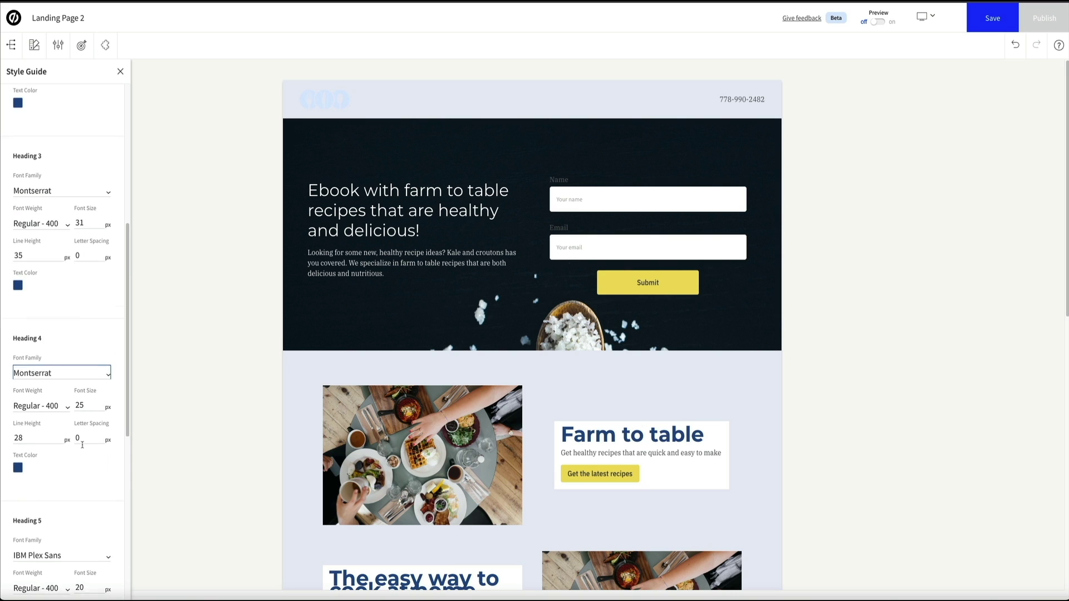
Set the font family of Heading 5 and Heading 6 to Montserrat
{"action": "scroll", "coordinate": [82, 445], "scroll_direction": "down", "scroll_amount": 5}
{"action": "left_click", "coordinate": [107, 287]}
{"action": "scroll", "coordinate": [78, 362], "scroll_direction": "down", "scroll_amount": 3}
{"action": "left_click", "coordinate": [78, 363]}
{"action": "scroll", "coordinate": [110, 469], "scroll_direction": "down", "scroll_amount": 2}
{"action": "left_click", "coordinate": [95, 352]}
{"action": "scroll", "coordinate": [66, 464], "scroll_direction": "down", "scroll_amount": 3}
{"action": "left_click", "coordinate": [71, 428]}
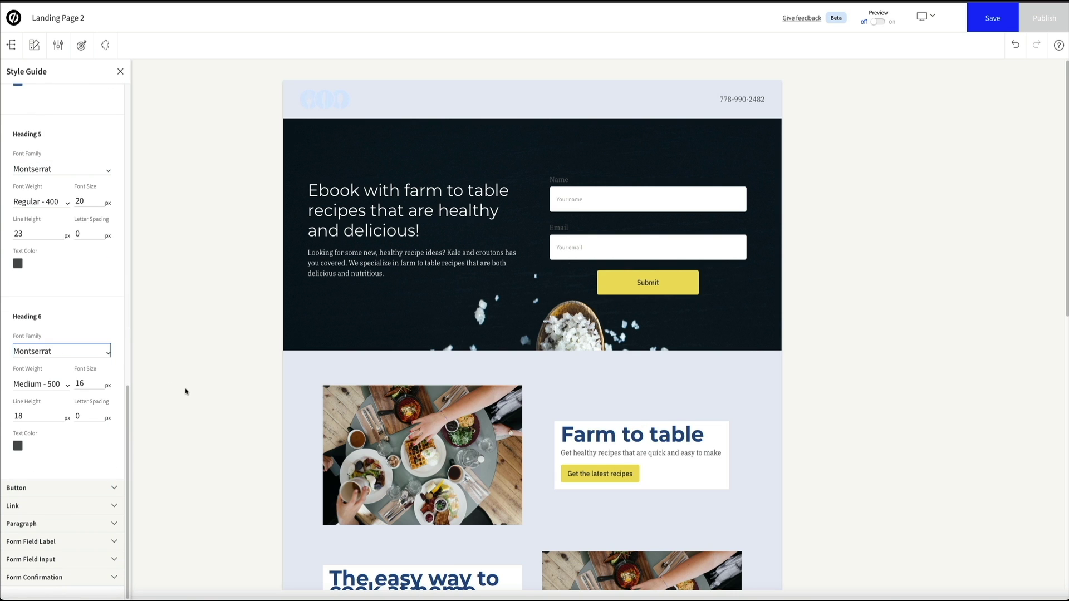
Check the headings' font across the page down to the footer and back up, and close the style guide
{"action": "scroll", "coordinate": [187, 392], "scroll_direction": "down", "scroll_amount": 3}
{"action": "scroll", "coordinate": [188, 394], "scroll_direction": "down", "scroll_amount": 8}
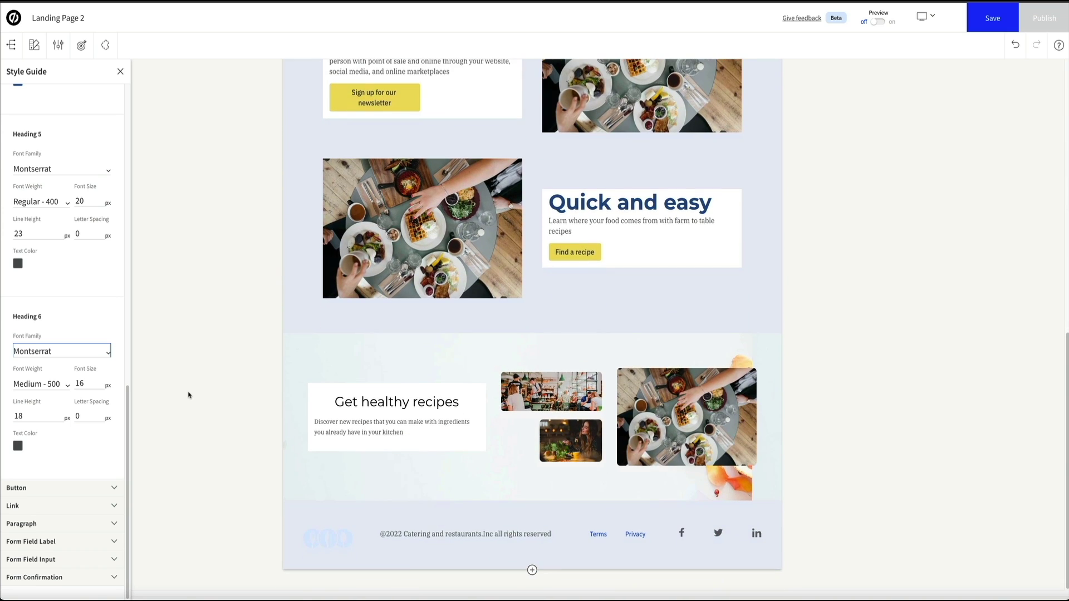
{"action": "scroll", "coordinate": [188, 395], "scroll_direction": "up", "scroll_amount": 5}
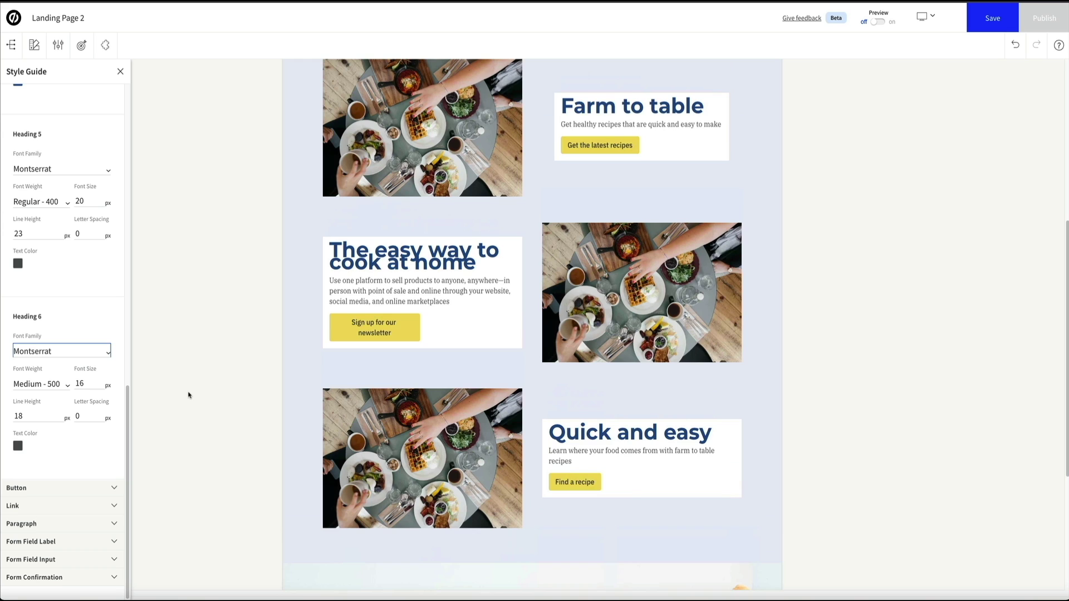
{"action": "scroll", "coordinate": [188, 396], "scroll_direction": "up", "scroll_amount": 1}
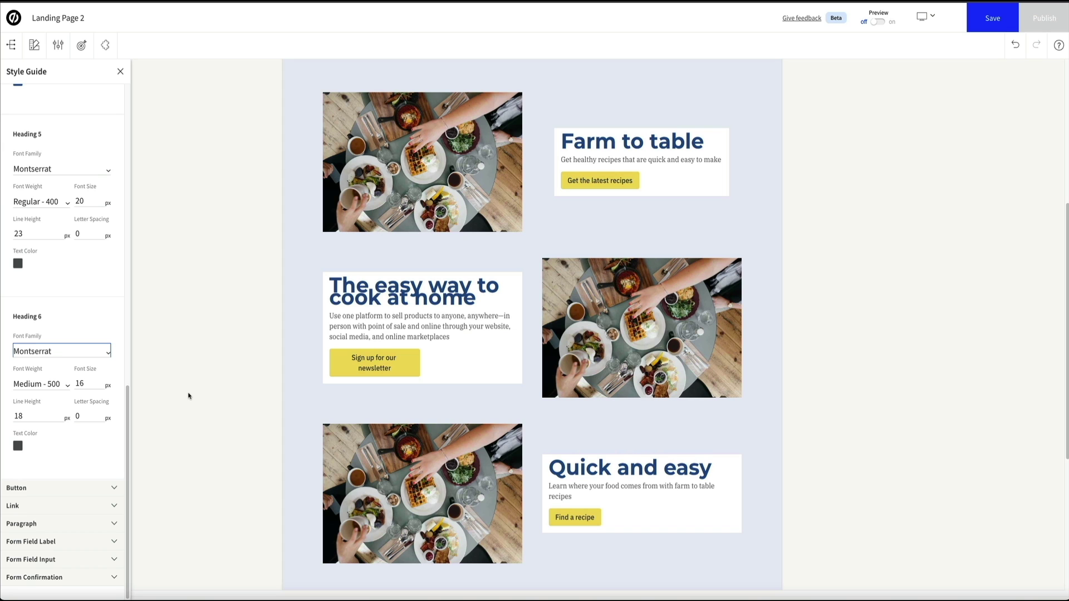
{"action": "scroll", "coordinate": [188, 396], "scroll_direction": "up", "scroll_amount": 5}
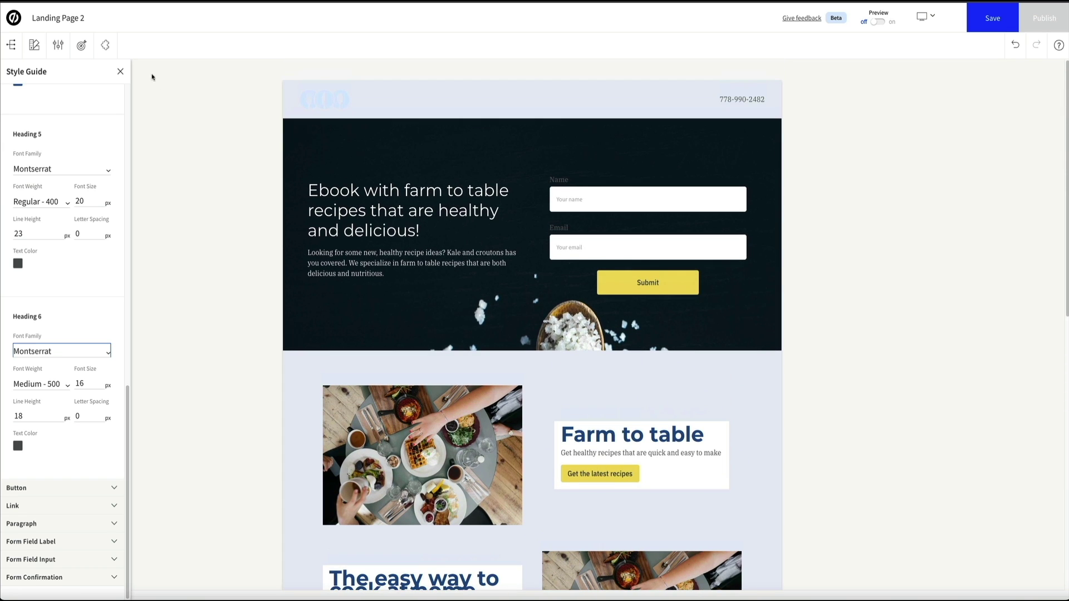
{"action": "left_click", "coordinate": [120, 71]}
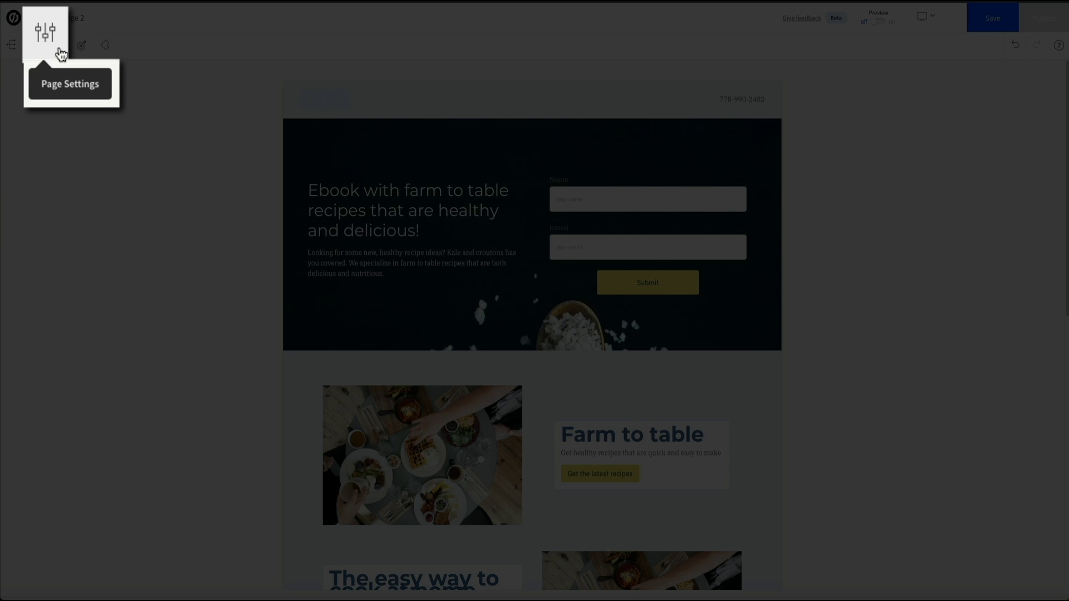
Try red, bright green, purple and finally light green as the page's background color in the page settings
{"action": "left_click", "coordinate": [61, 54]}
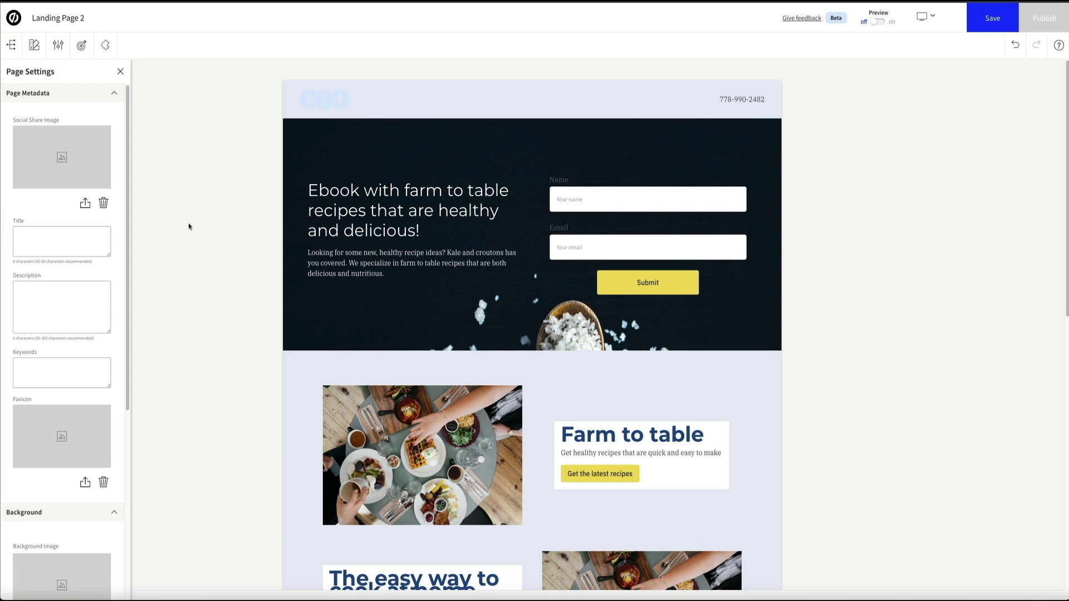
{"action": "scroll", "coordinate": [120, 300], "scroll_direction": "down", "scroll_amount": 5}
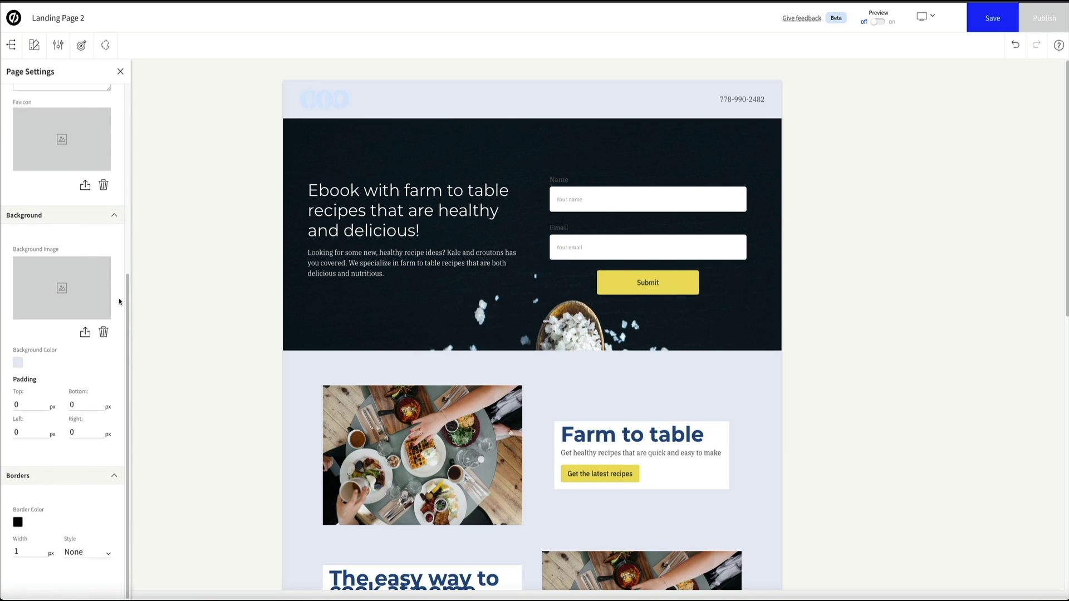
{"action": "left_click", "coordinate": [18, 363]}
{"action": "left_click", "coordinate": [34, 410]}
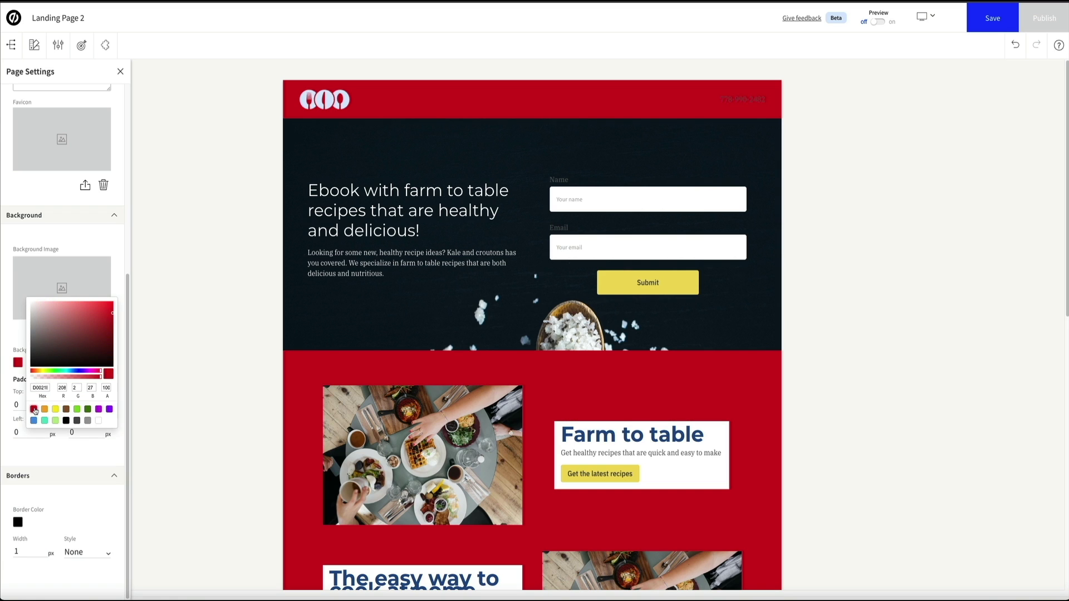
{"action": "left_click", "coordinate": [79, 411]}
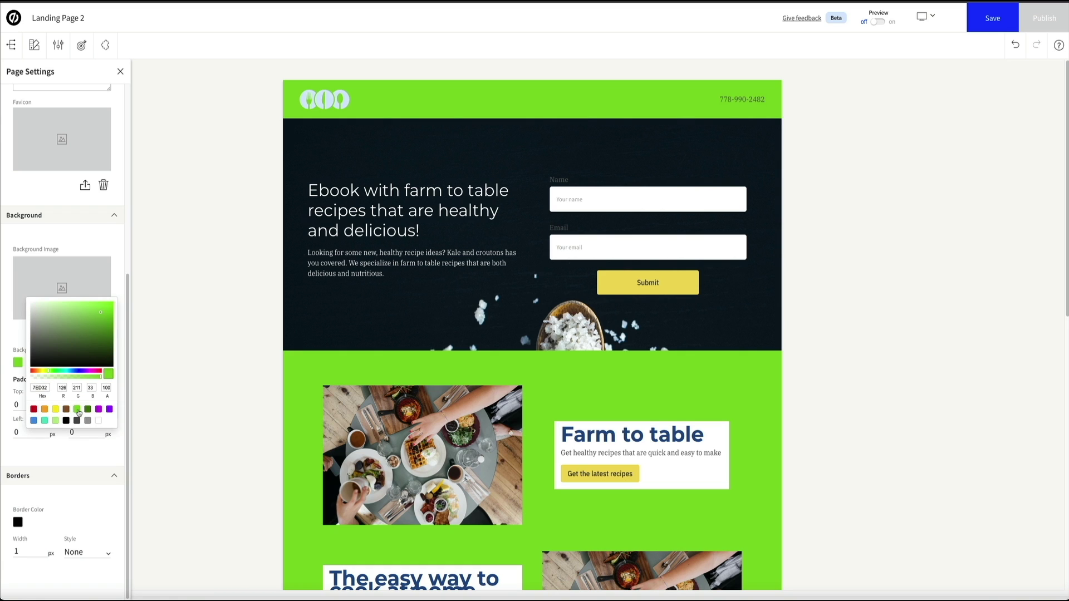
{"action": "left_click", "coordinate": [98, 410]}
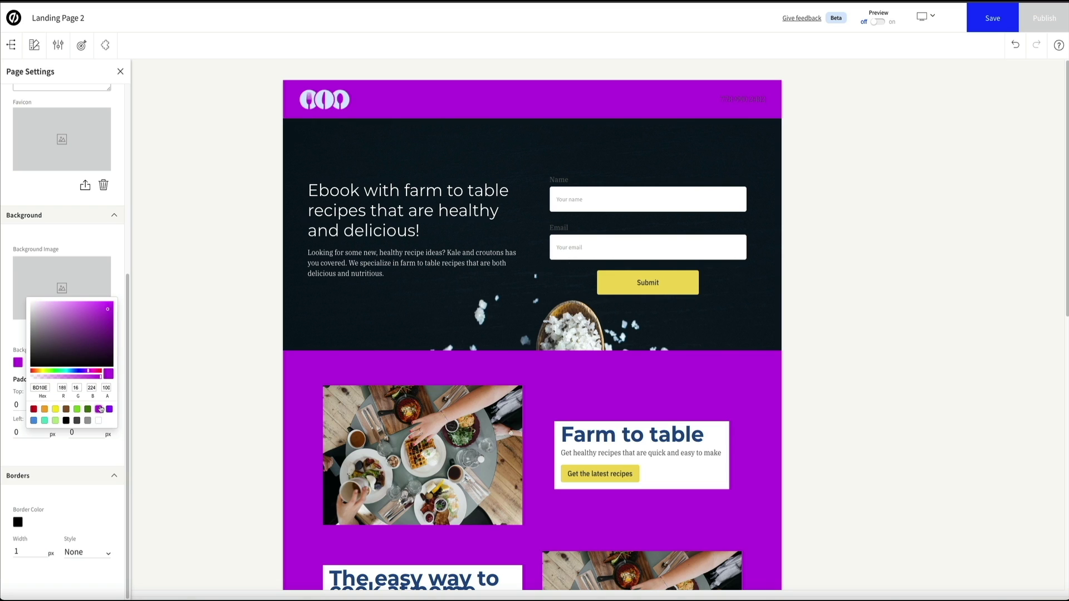
{"action": "left_click", "coordinate": [55, 420]}
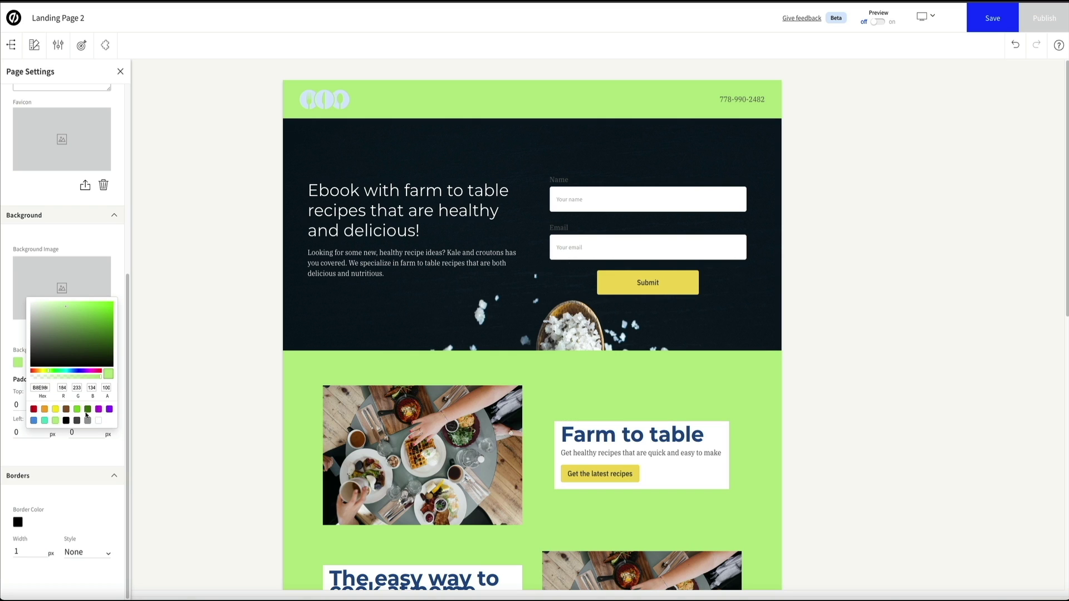
{"action": "left_click", "coordinate": [119, 271]}
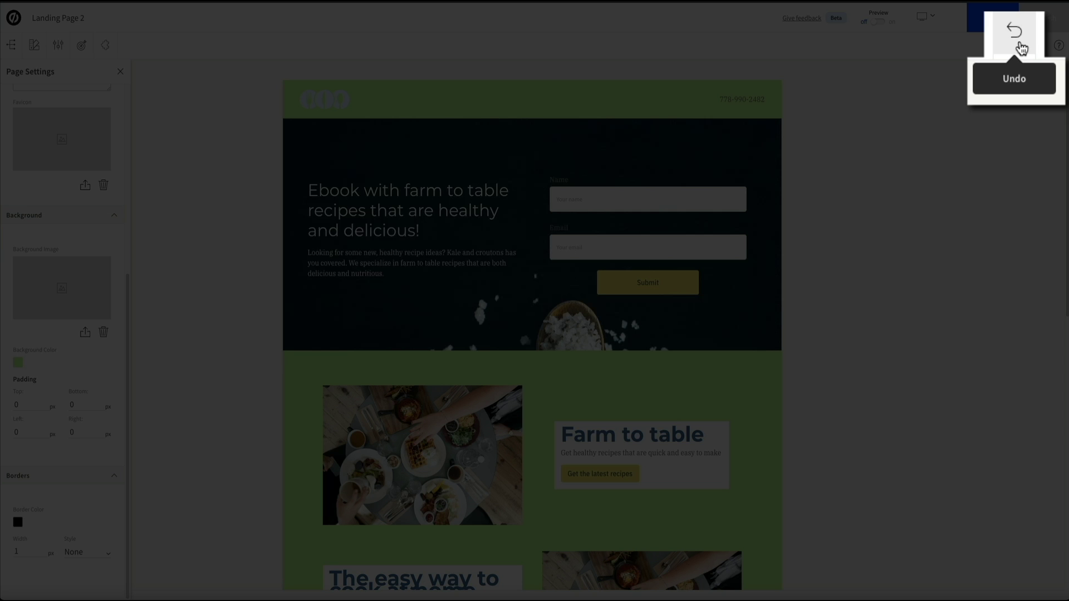
Undo the four page background color changes and close the page settings
{"action": "left_click", "coordinate": [1018, 48]}
{"action": "left_click", "coordinate": [1018, 47]}
{"action": "left_click", "coordinate": [1017, 47]}
{"action": "left_click", "coordinate": [1018, 48]}
{"action": "left_click", "coordinate": [119, 71]}
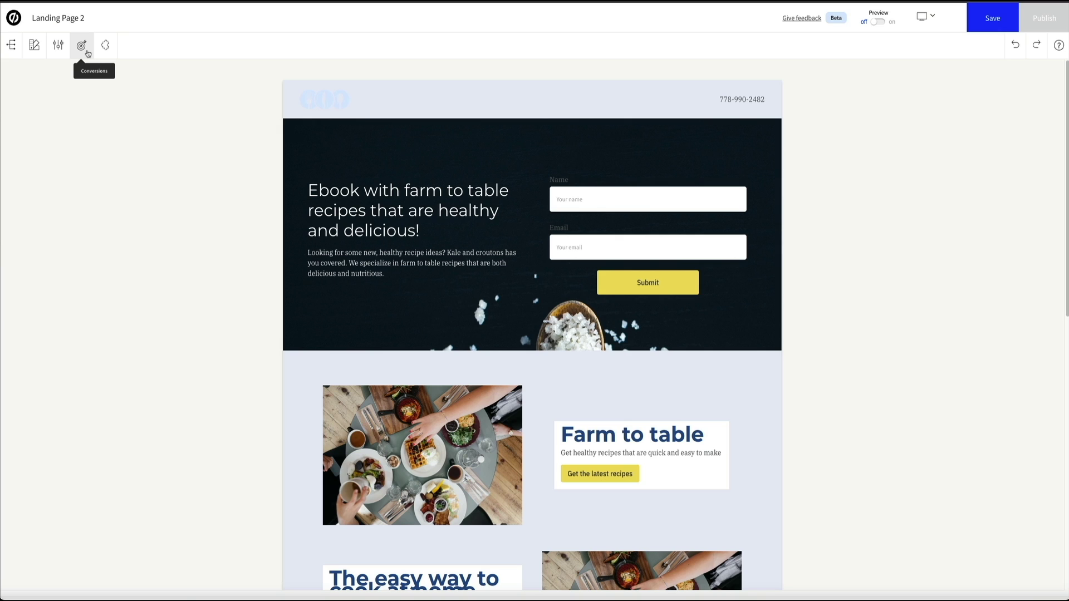
Check which page elements are tracked as conversions, and open the apps for the page
{"action": "left_click", "coordinate": [84, 49]}
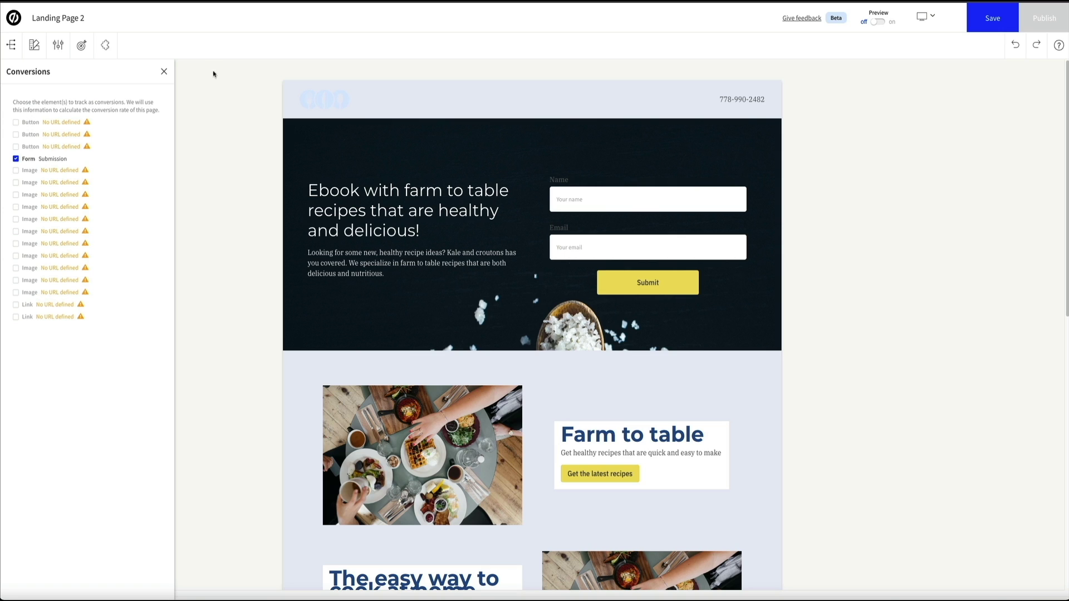
{"action": "left_click", "coordinate": [164, 71]}
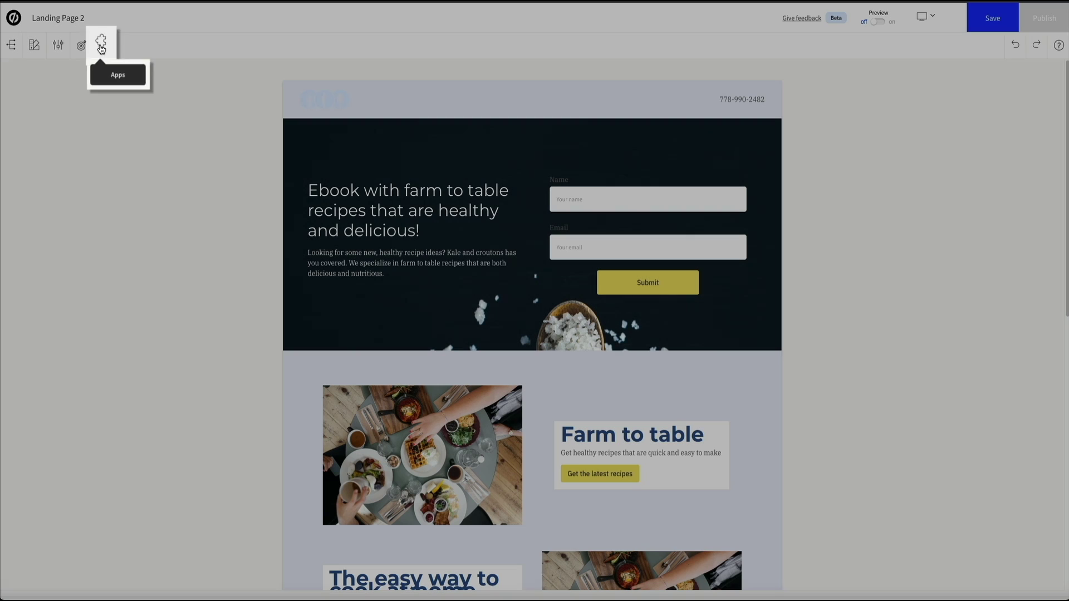
{"action": "left_click", "coordinate": [105, 45]}
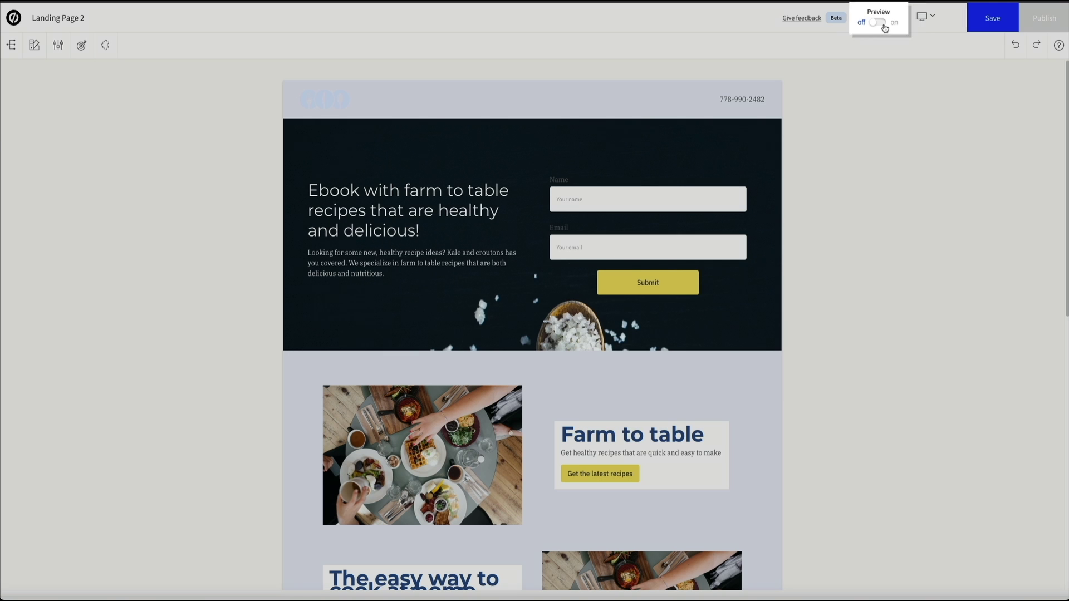
Turn on the preview and look through the desktop version of the page from the hero to the recipes section and back
{"action": "left_click", "coordinate": [882, 23]}
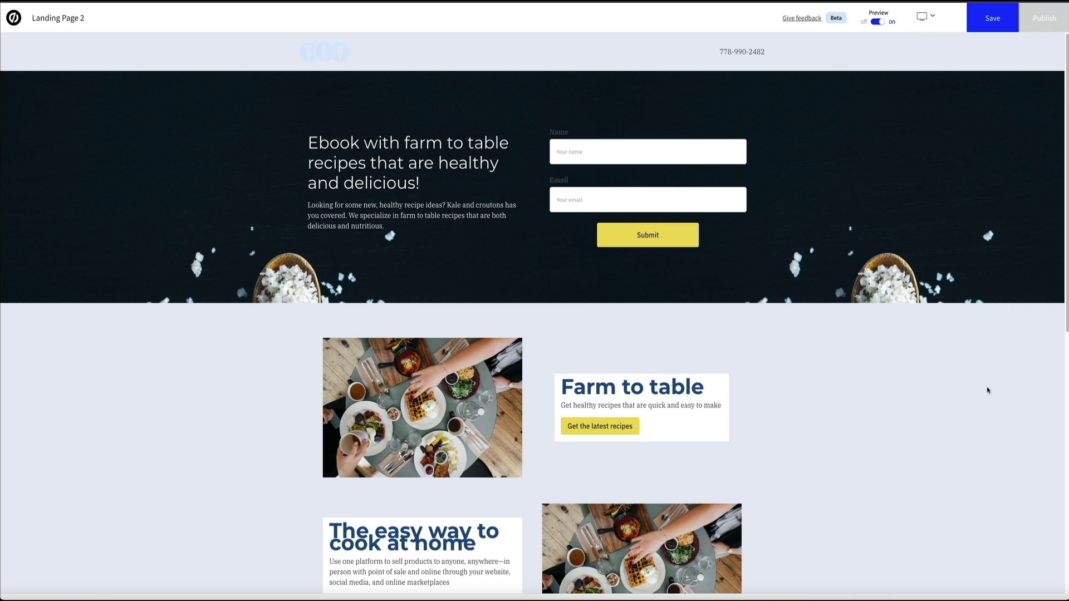
{"action": "scroll", "coordinate": [987, 390], "scroll_direction": "down", "scroll_amount": 1}
{"action": "scroll", "coordinate": [987, 390], "scroll_direction": "down", "scroll_amount": 5}
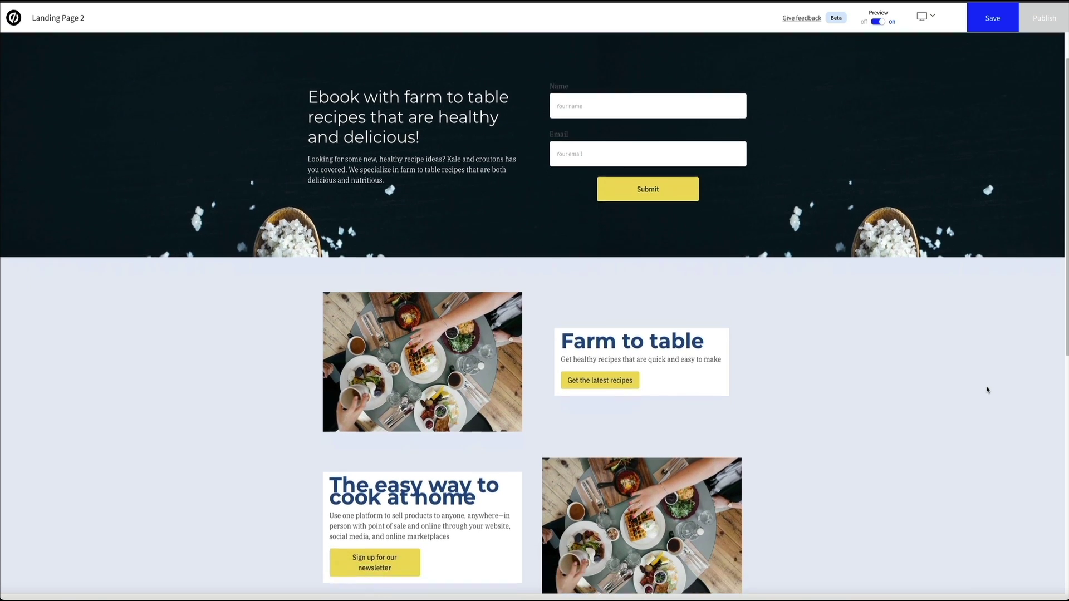
{"action": "scroll", "coordinate": [987, 389], "scroll_direction": "down", "scroll_amount": 4}
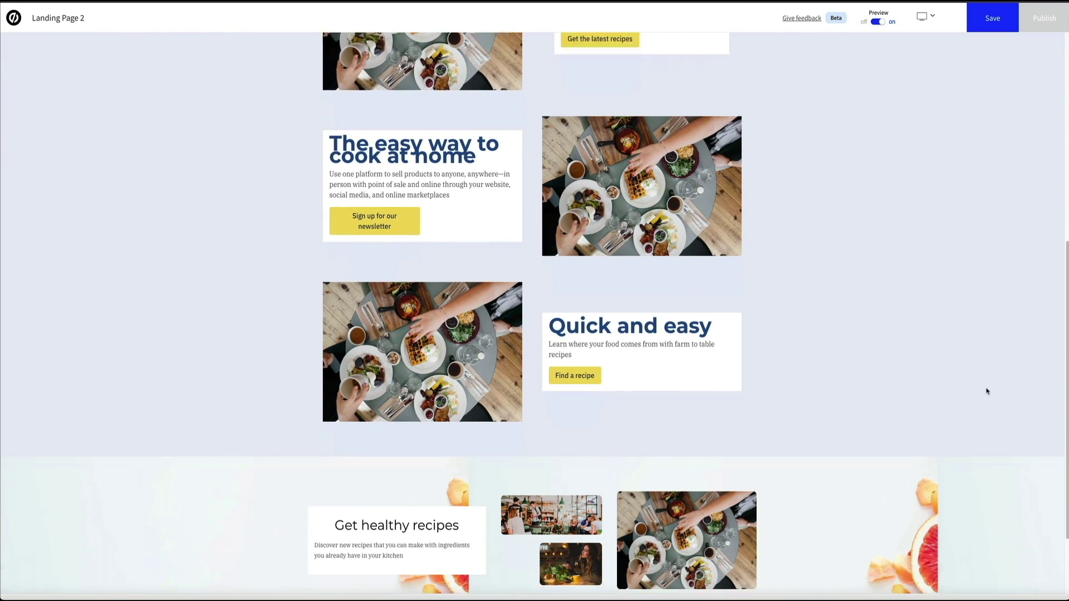
{"action": "scroll", "coordinate": [987, 390], "scroll_direction": "up", "scroll_amount": 1}
{"action": "scroll", "coordinate": [987, 391], "scroll_direction": "up", "scroll_amount": 7}
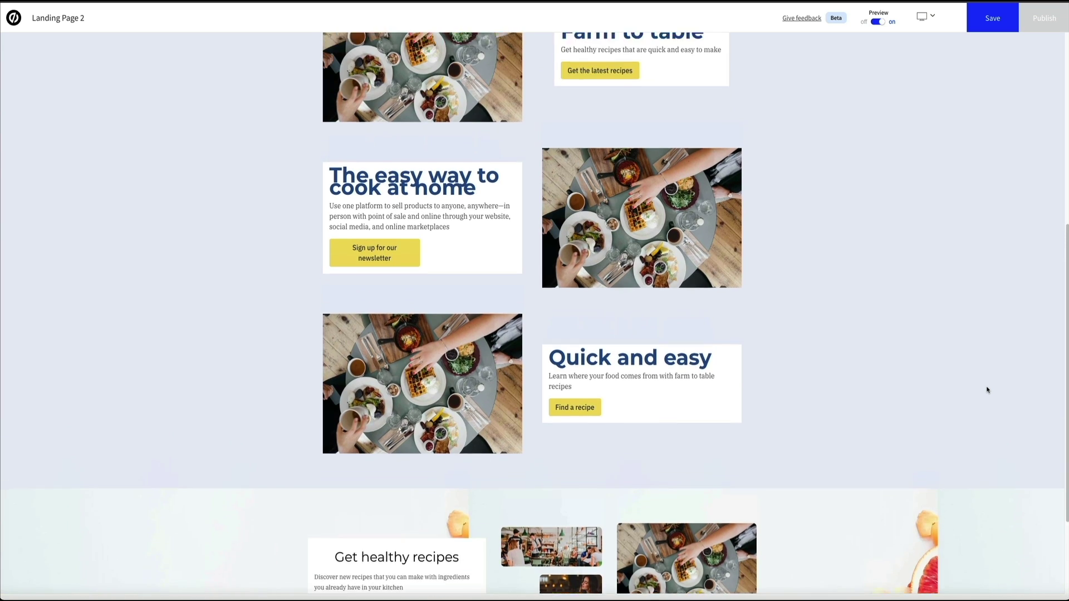
{"action": "scroll", "coordinate": [988, 391], "scroll_direction": "up", "scroll_amount": 1}
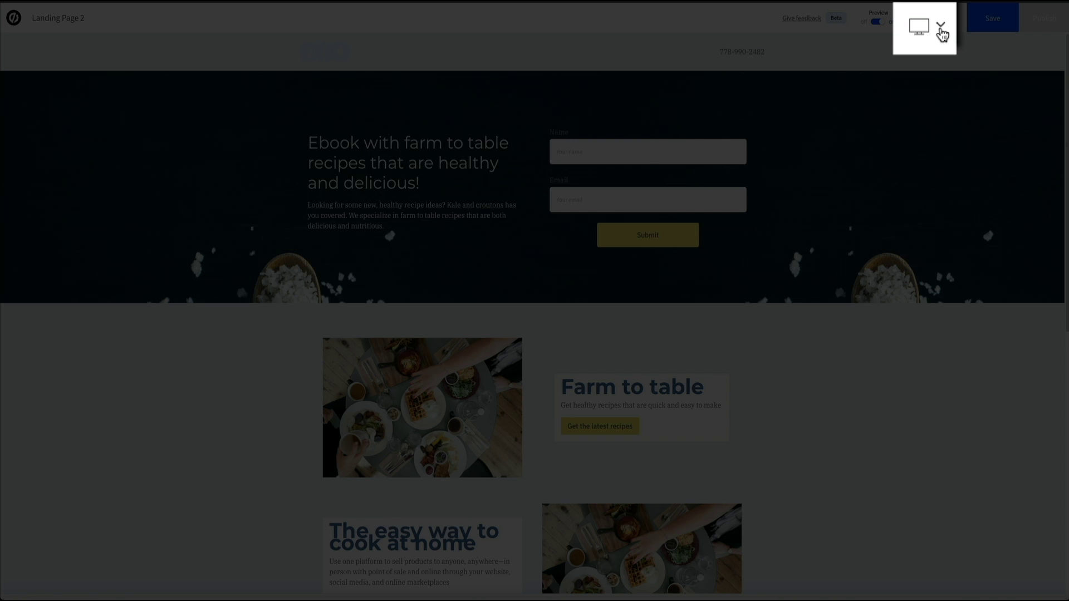
Switch the preview to the tablet layout and look through the page down to the footer
{"action": "left_click", "coordinate": [941, 33]}
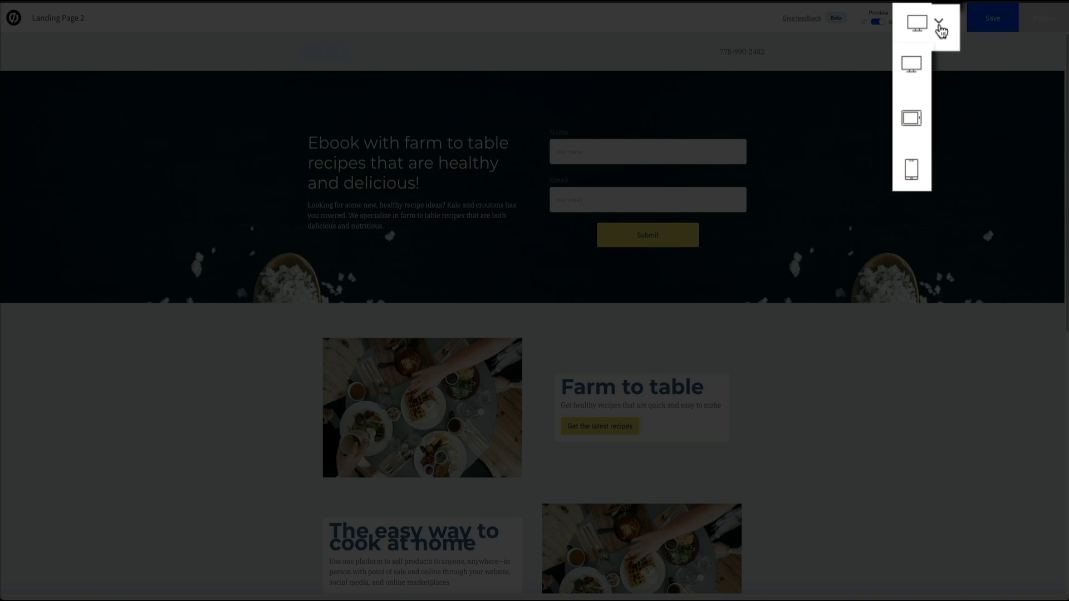
{"action": "left_click", "coordinate": [910, 118]}
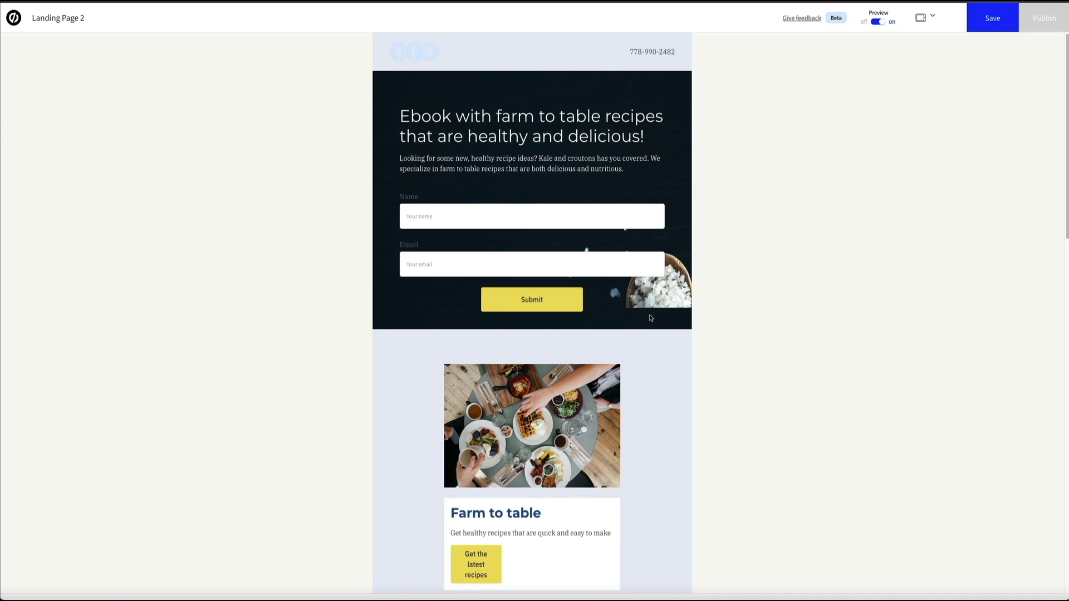
{"action": "scroll", "coordinate": [651, 317], "scroll_direction": "down", "scroll_amount": 3}
{"action": "scroll", "coordinate": [651, 318], "scroll_direction": "down", "scroll_amount": 9}
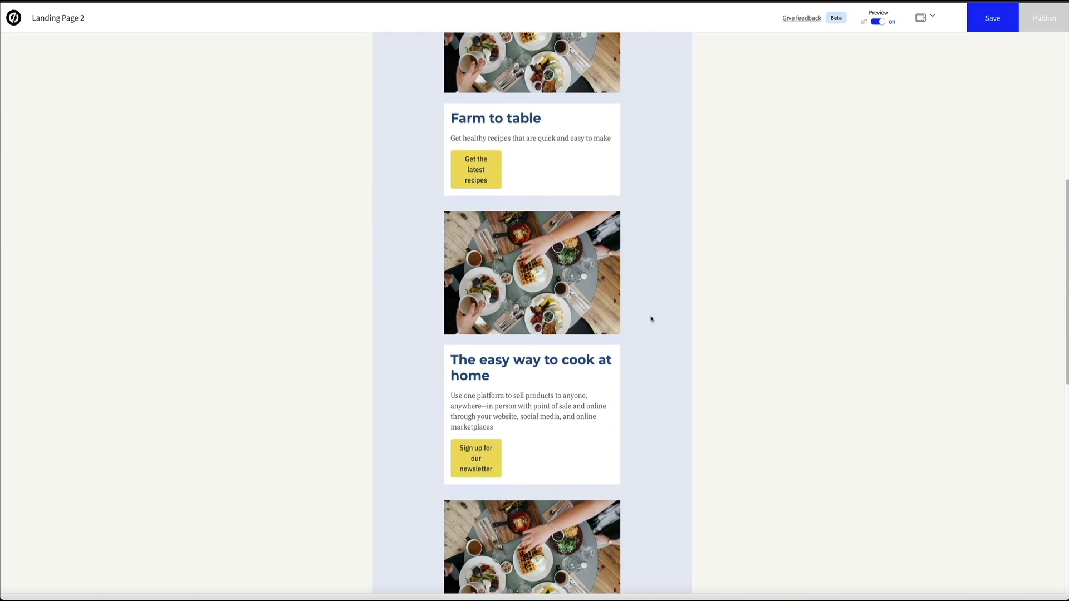
{"action": "scroll", "coordinate": [651, 320], "scroll_direction": "down", "scroll_amount": 3}
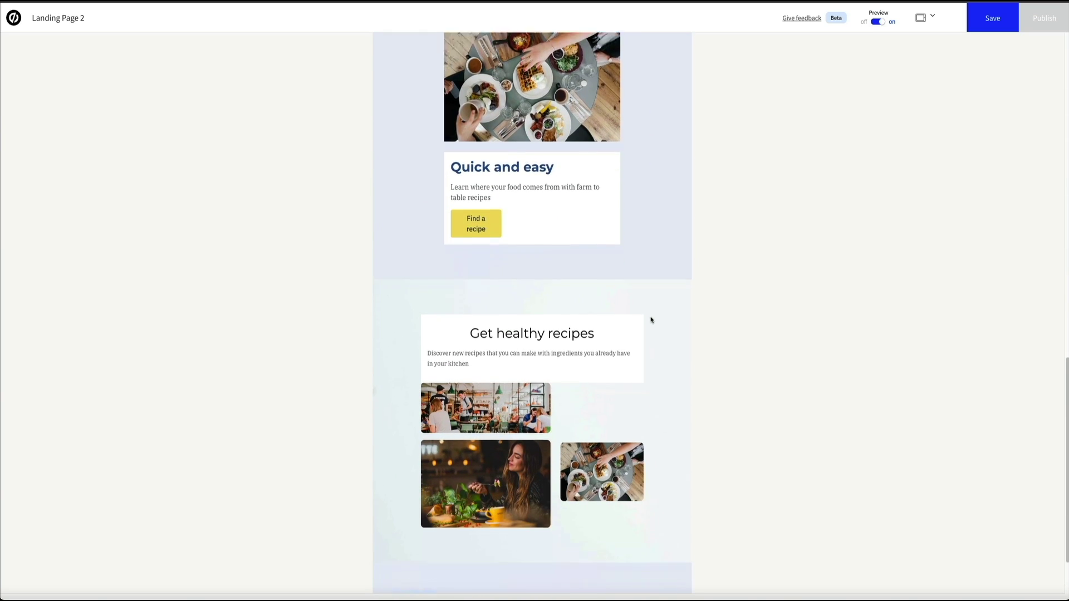
{"action": "scroll", "coordinate": [651, 320], "scroll_direction": "up", "scroll_amount": 3}
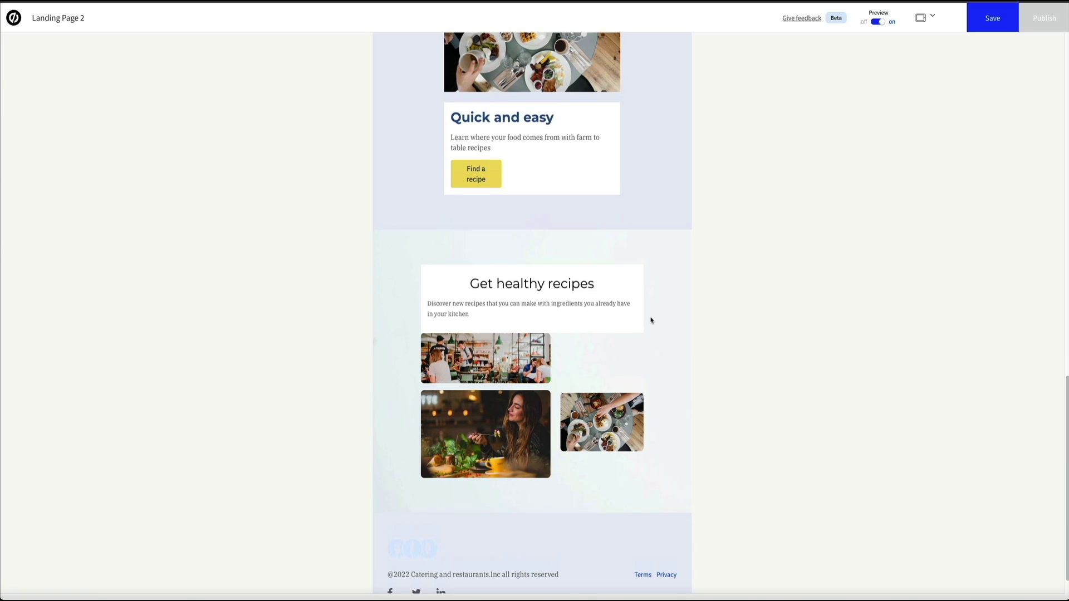
Switch the preview to the mobile layout and look through the page down to the footer and back up
{"action": "scroll", "coordinate": [651, 320], "scroll_direction": "up", "scroll_amount": 10}
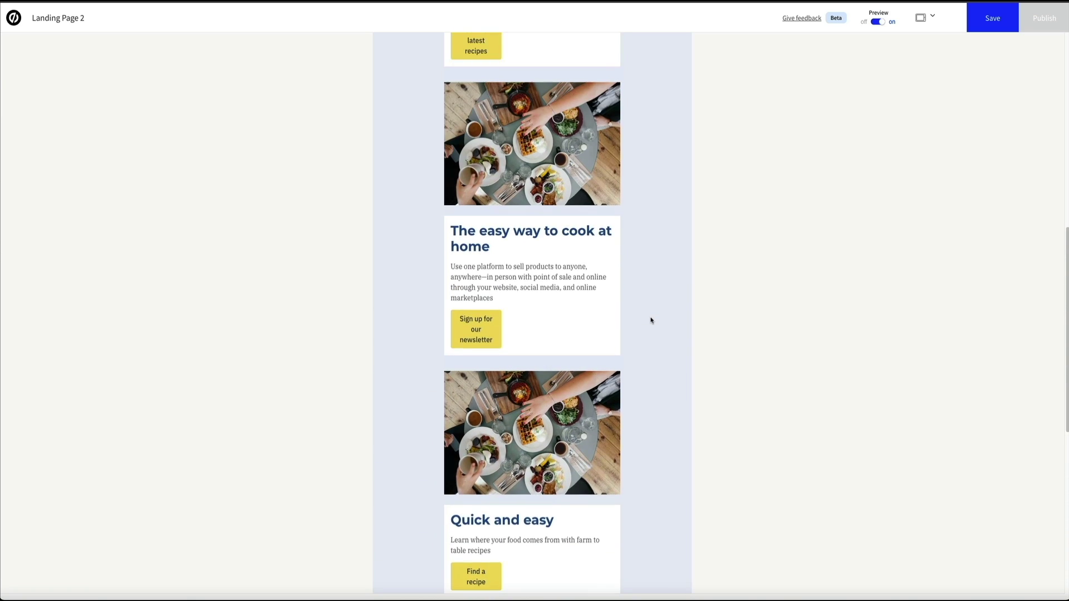
{"action": "scroll", "coordinate": [649, 320], "scroll_direction": "up", "scroll_amount": 3}
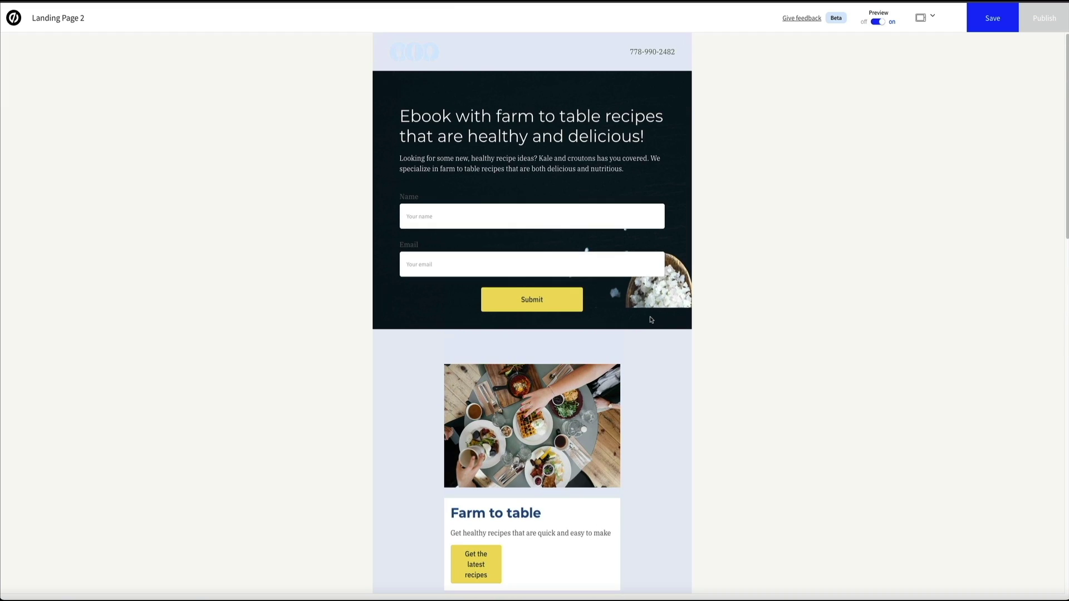
{"action": "left_click", "coordinate": [932, 17]}
{"action": "left_click", "coordinate": [920, 88]}
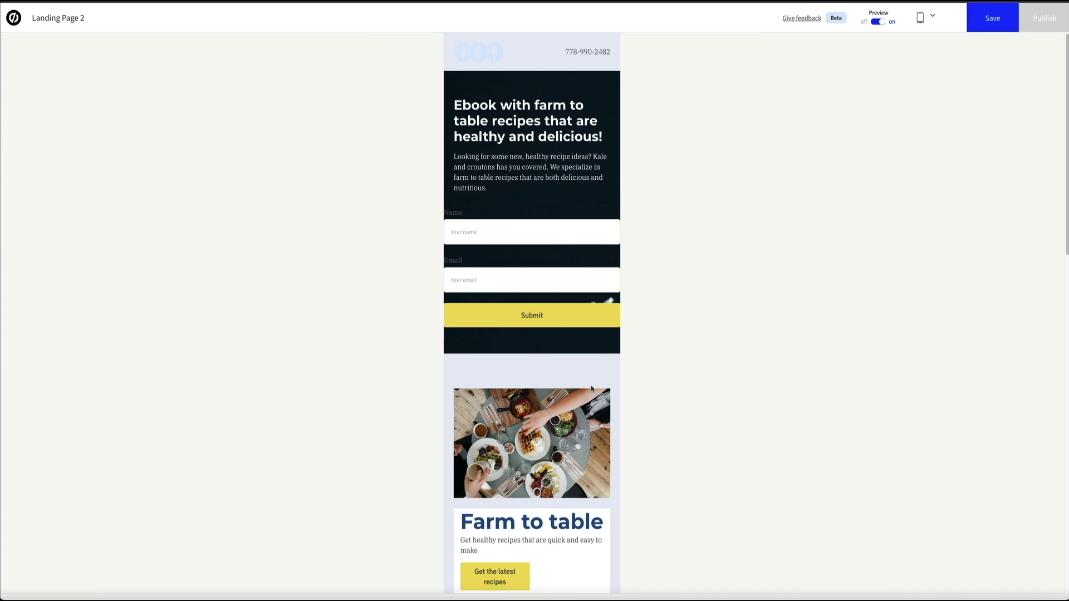
{"action": "scroll", "coordinate": [592, 389], "scroll_direction": "down", "scroll_amount": 1}
{"action": "scroll", "coordinate": [591, 388], "scroll_direction": "down", "scroll_amount": 5}
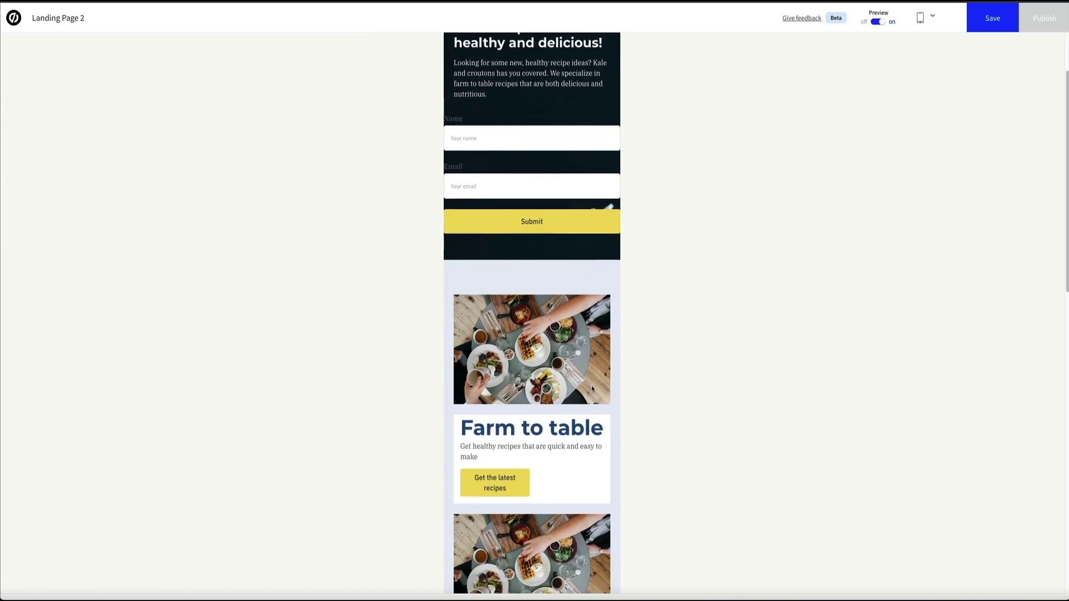
{"action": "scroll", "coordinate": [591, 388], "scroll_direction": "down", "scroll_amount": 6}
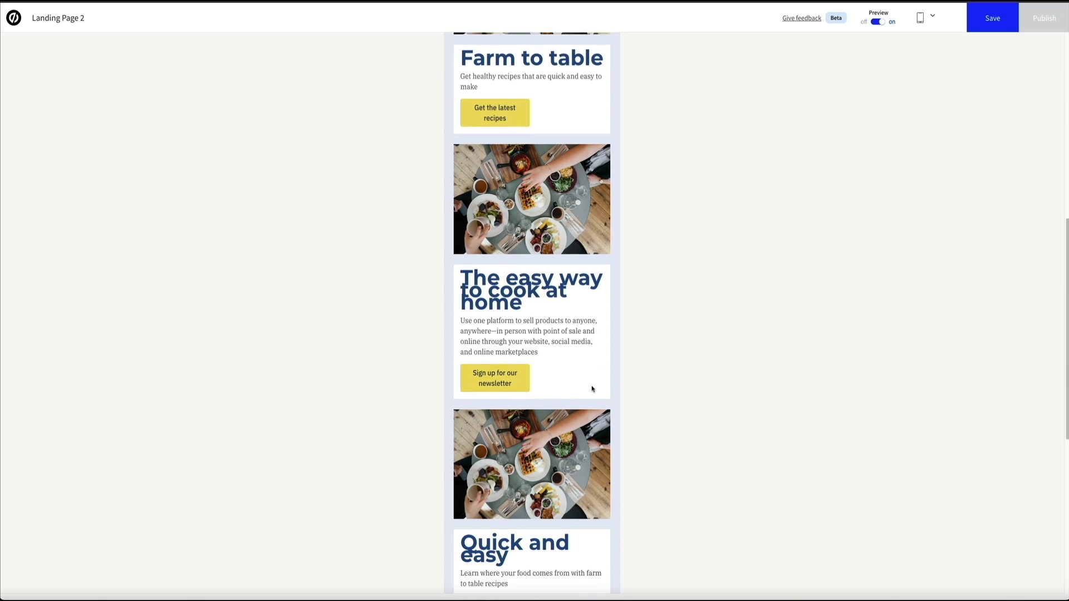
{"action": "scroll", "coordinate": [592, 388], "scroll_direction": "down", "scroll_amount": 4}
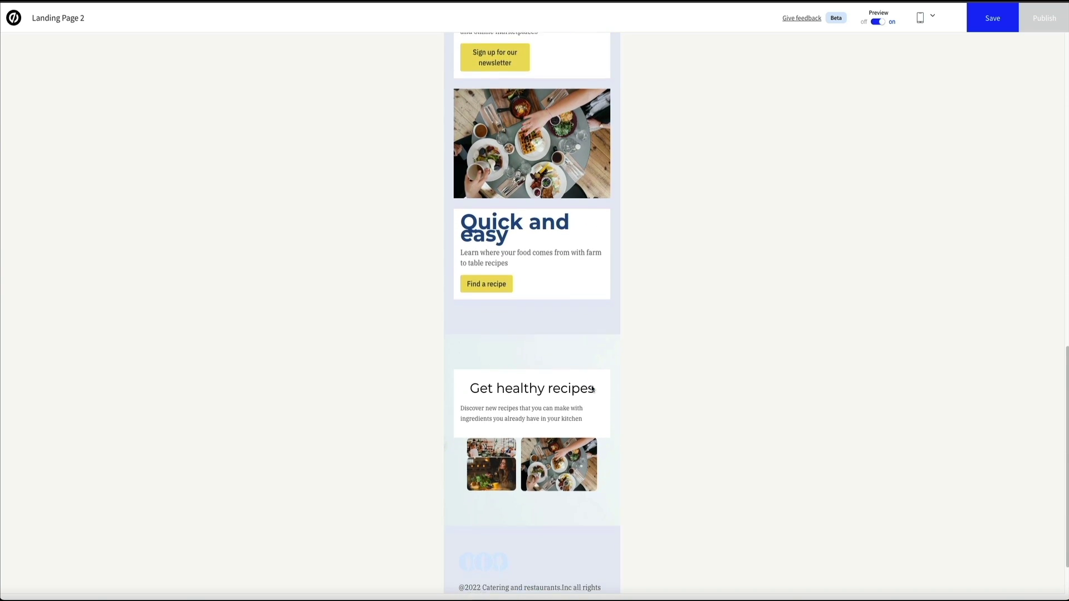
{"action": "scroll", "coordinate": [604, 398], "scroll_direction": "down", "scroll_amount": 1}
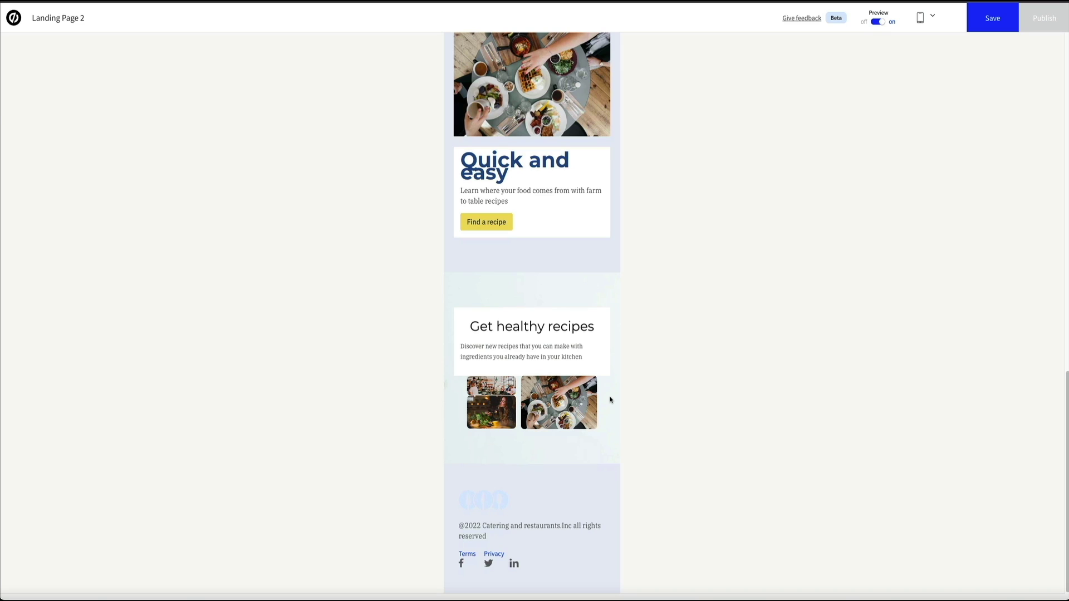
{"action": "scroll", "coordinate": [610, 399], "scroll_direction": "up", "scroll_amount": 1}
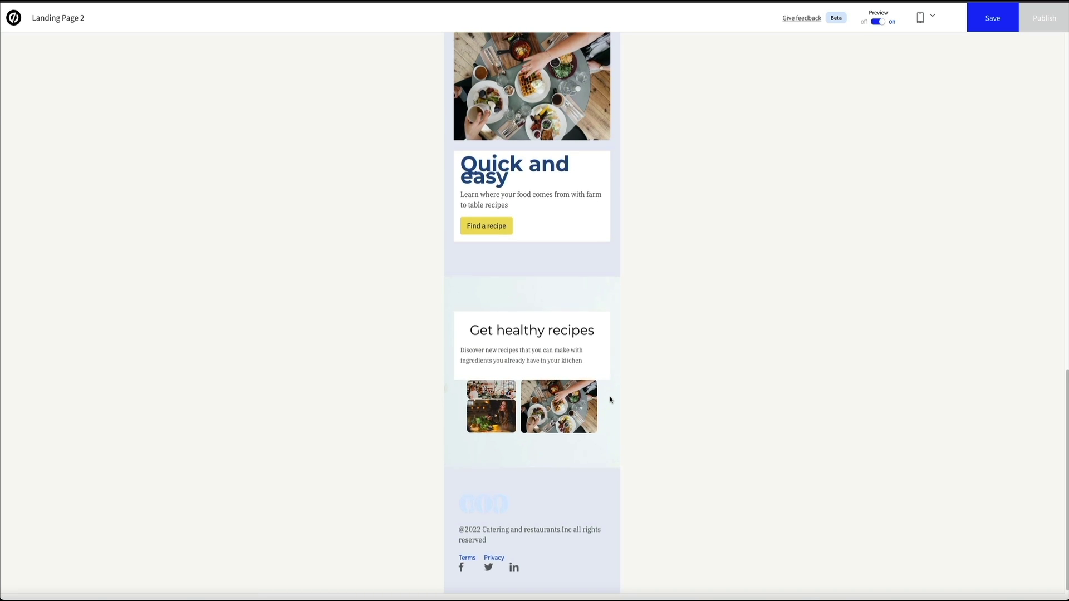
{"action": "scroll", "coordinate": [610, 400], "scroll_direction": "up", "scroll_amount": 6}
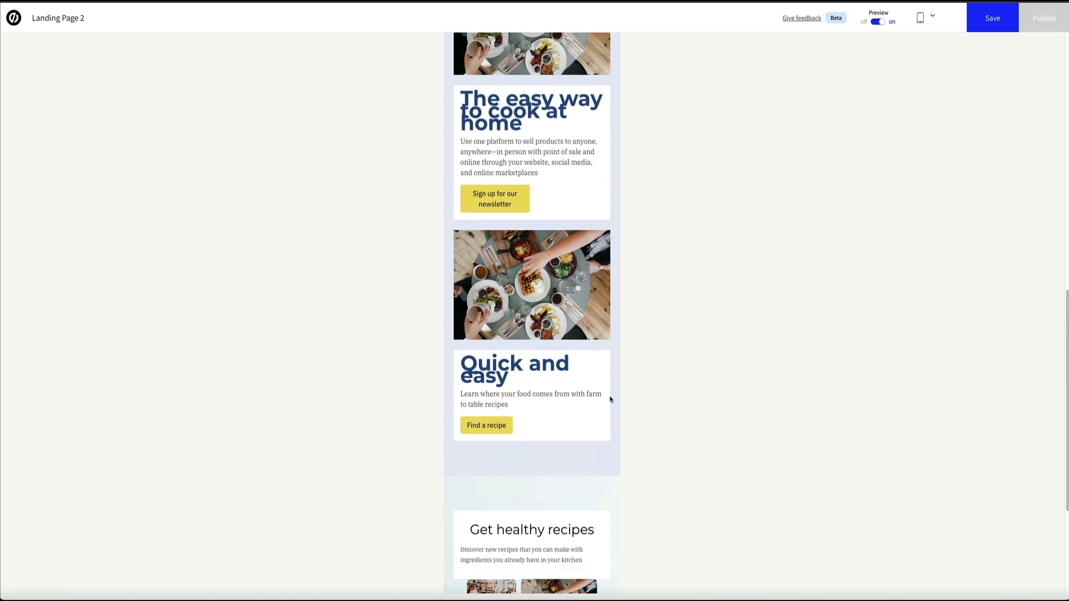
{"action": "scroll", "coordinate": [611, 399], "scroll_direction": "up", "scroll_amount": 5}
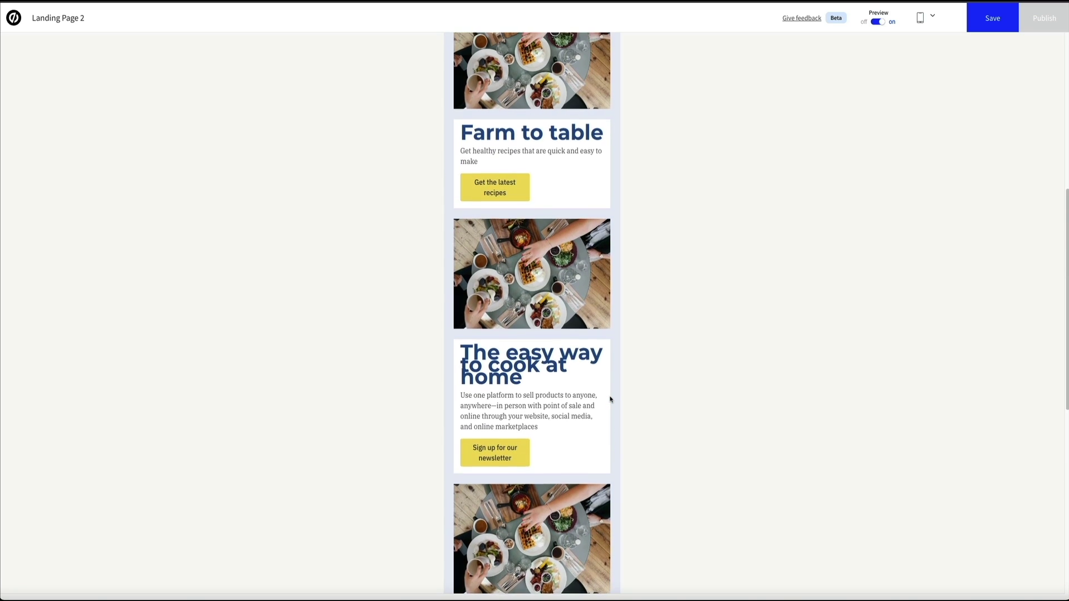
{"action": "scroll", "coordinate": [610, 400], "scroll_direction": "up", "scroll_amount": 2}
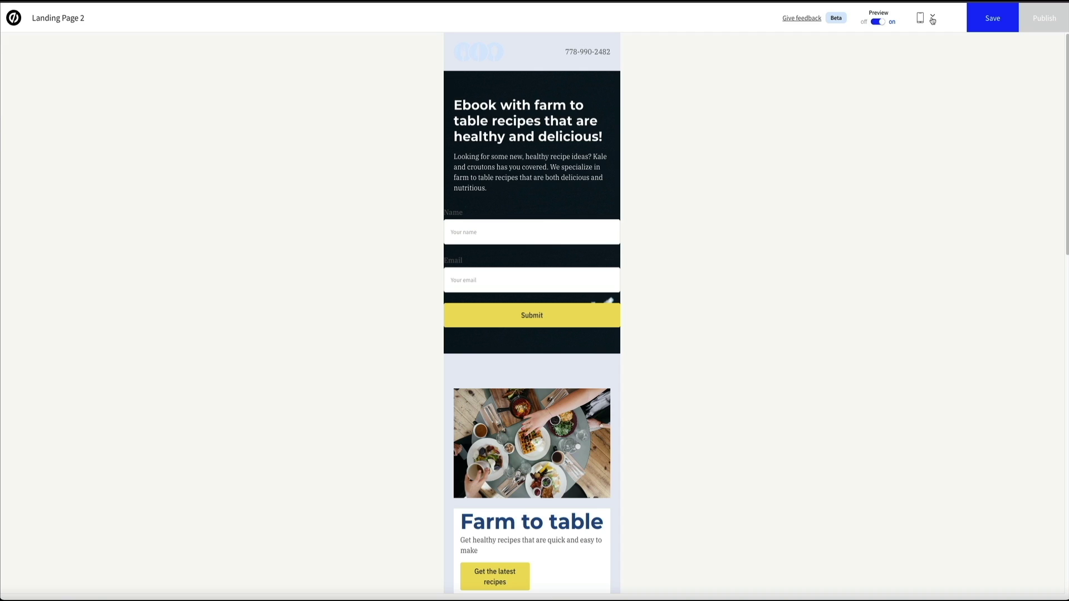
Turn off the preview and set the left and right section padding of the hero form section to 40 px in the mobile layout
{"action": "left_click", "coordinate": [878, 23]}
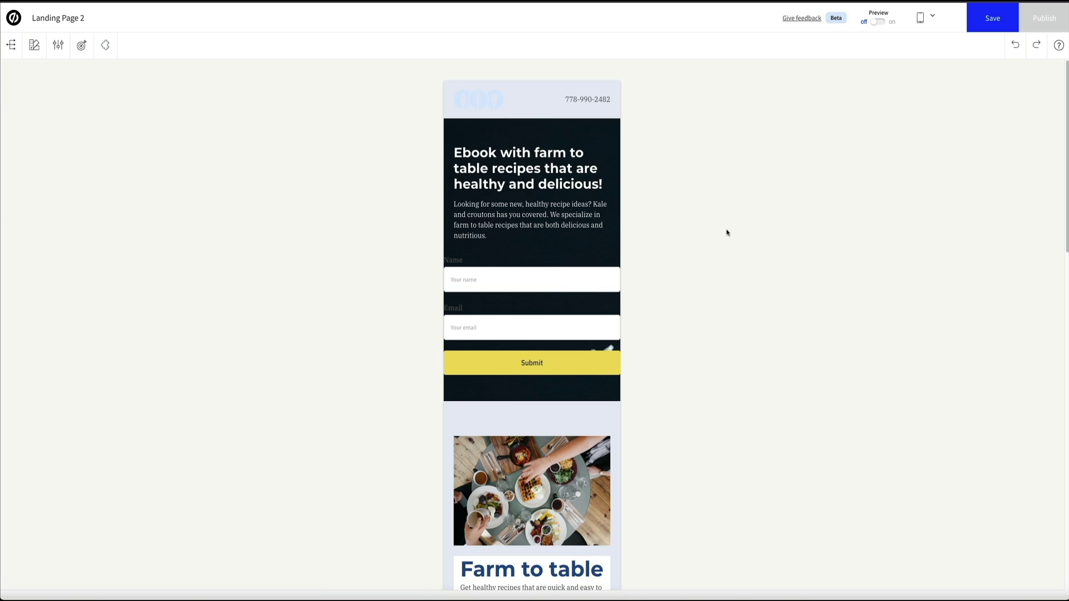
{"action": "left_click", "coordinate": [606, 130]}
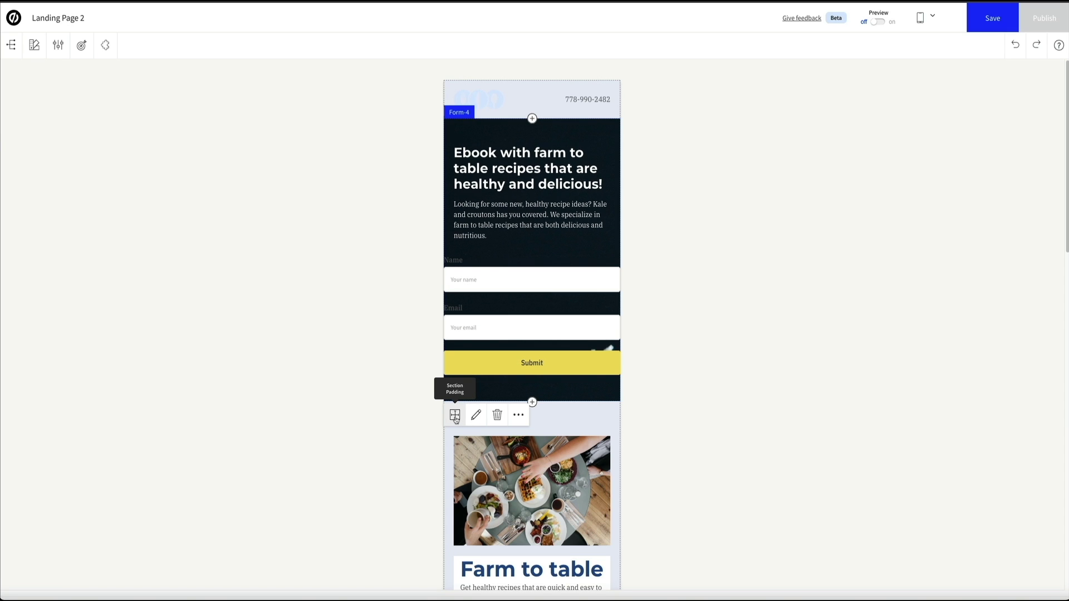
{"action": "left_click", "coordinate": [455, 417]}
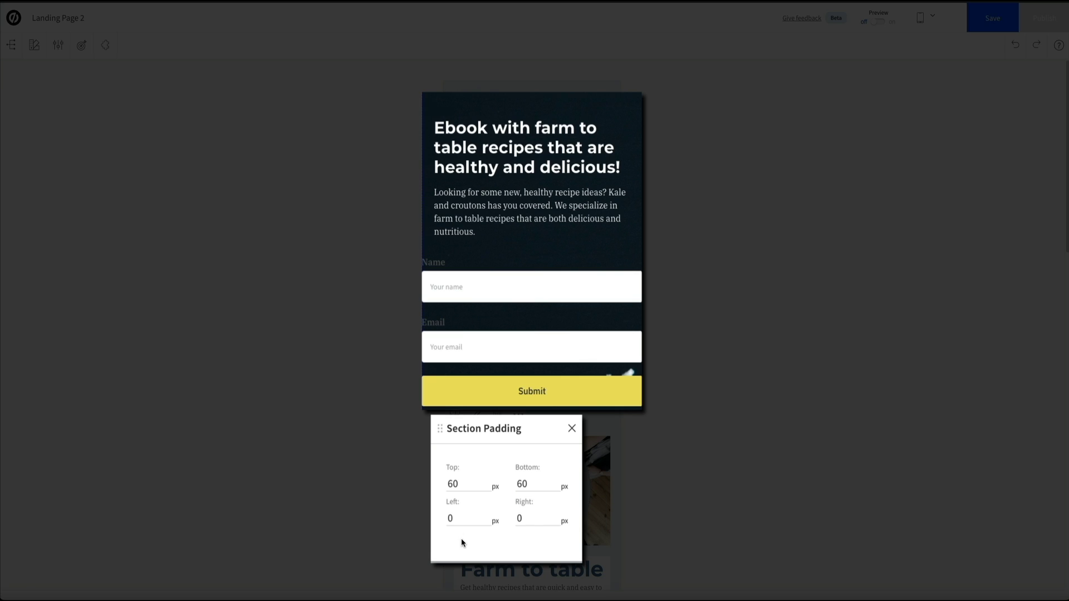
{"action": "left_click", "coordinate": [460, 519]}
{"action": "type", "text": "40"}
{"action": "left_click", "coordinate": [528, 517]}
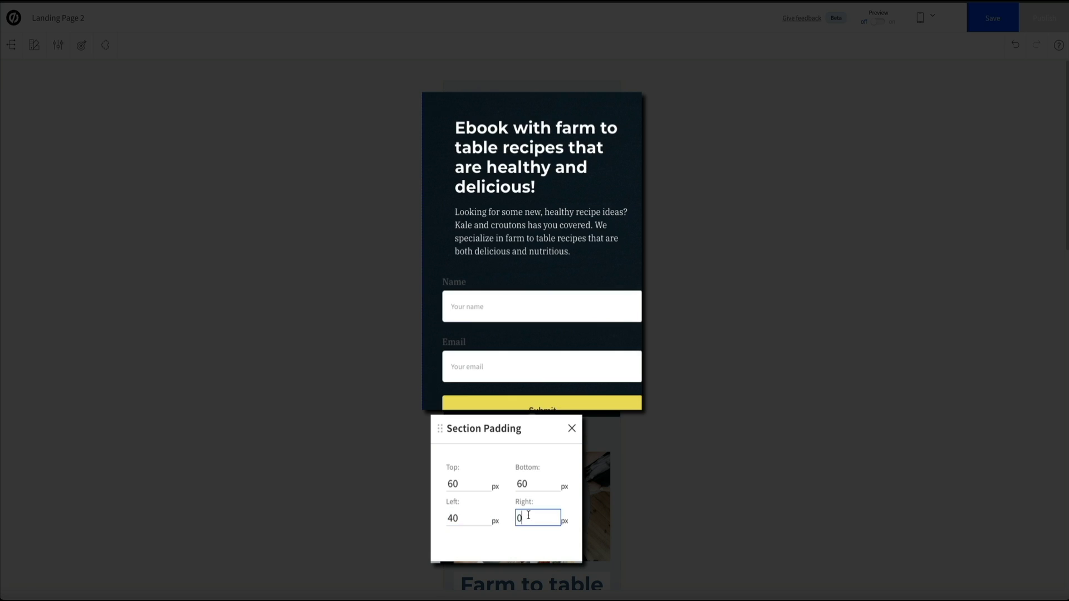
{"action": "type", "text": "40"}
{"action": "left_click", "coordinate": [548, 542]}
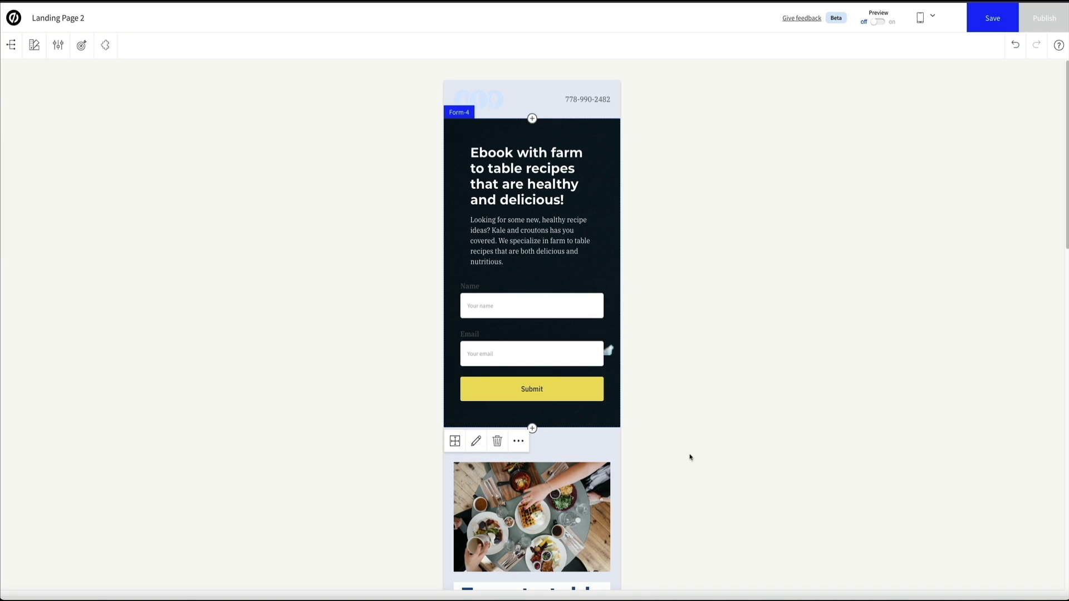
Try line heights of 50 and 40 px on the mobile heading "The easy way to cook at home", and settle on 45 px
{"action": "scroll", "coordinate": [704, 411], "scroll_direction": "down", "scroll_amount": 2}
{"action": "scroll", "coordinate": [704, 412], "scroll_direction": "down", "scroll_amount": 5}
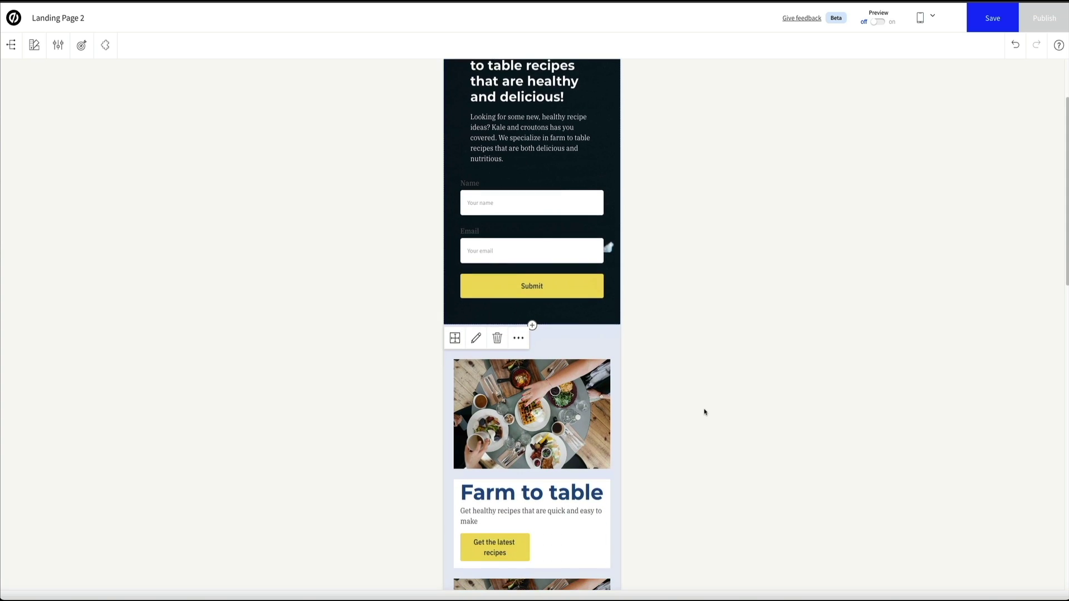
{"action": "scroll", "coordinate": [704, 412], "scroll_direction": "down", "scroll_amount": 3}
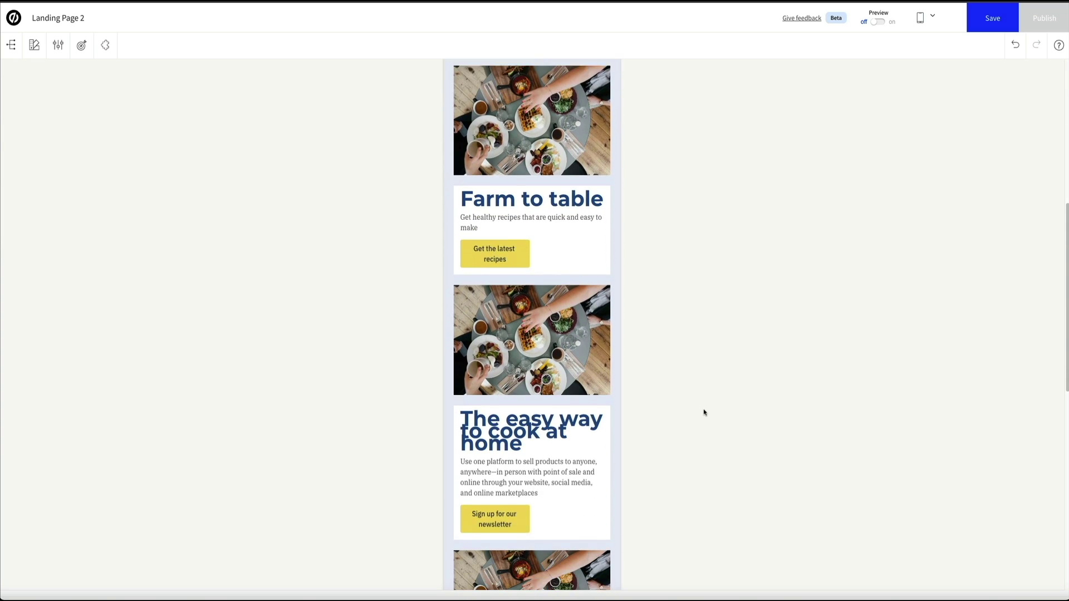
{"action": "scroll", "coordinate": [704, 412], "scroll_direction": "down", "scroll_amount": 1}
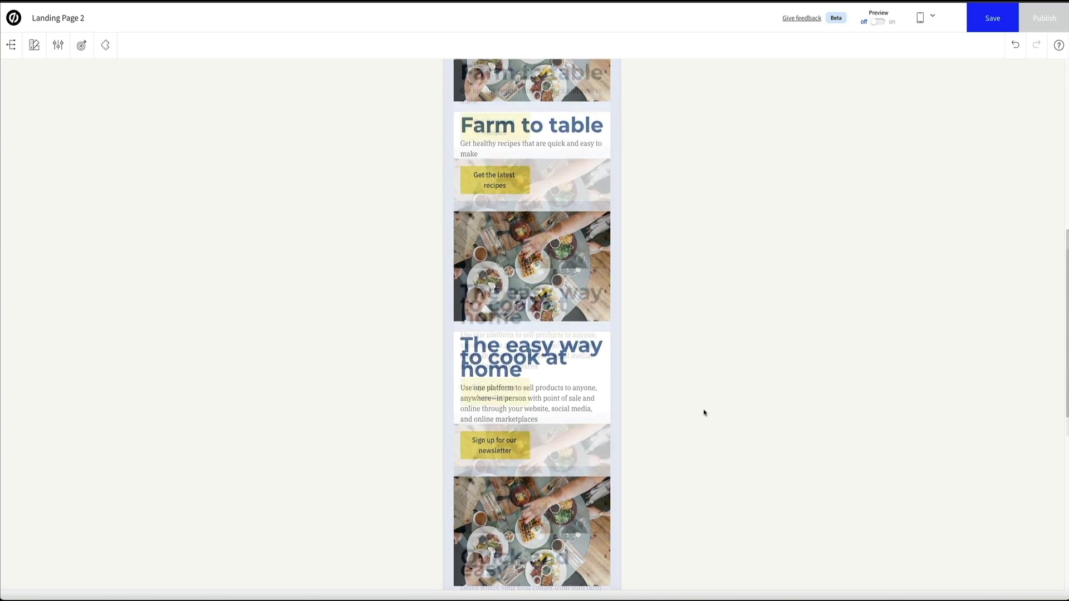
{"action": "left_click", "coordinate": [547, 315]}
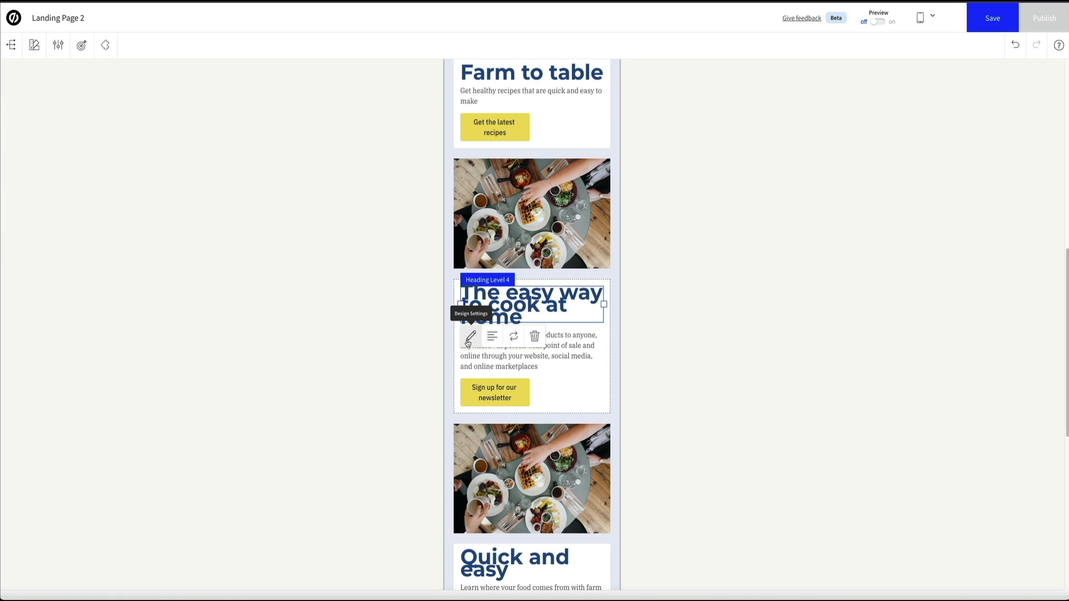
{"action": "left_click", "coordinate": [469, 338]}
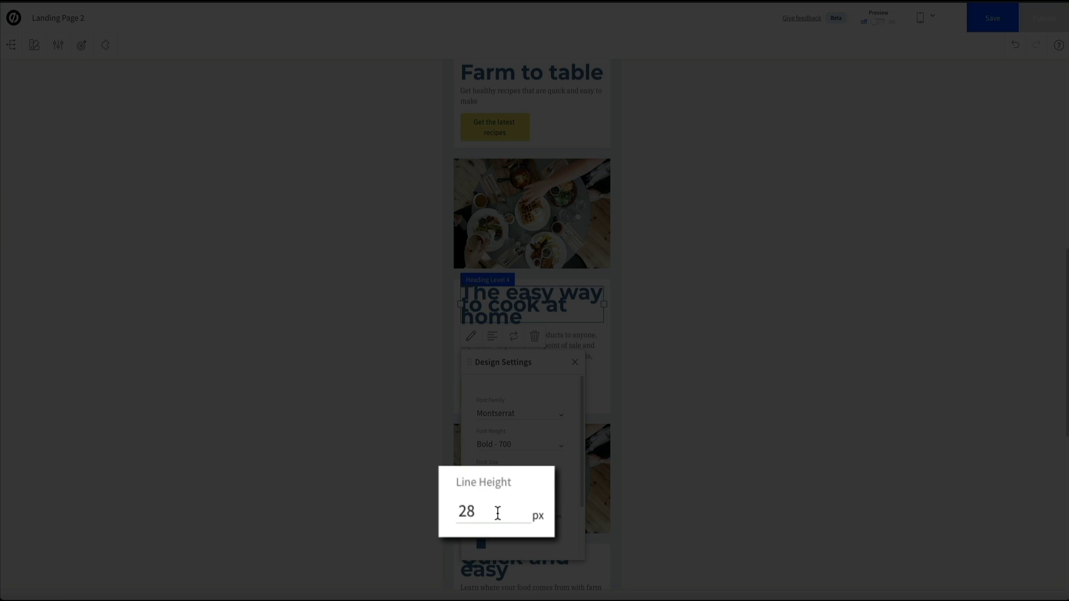
{"action": "left_click", "coordinate": [492, 511]}
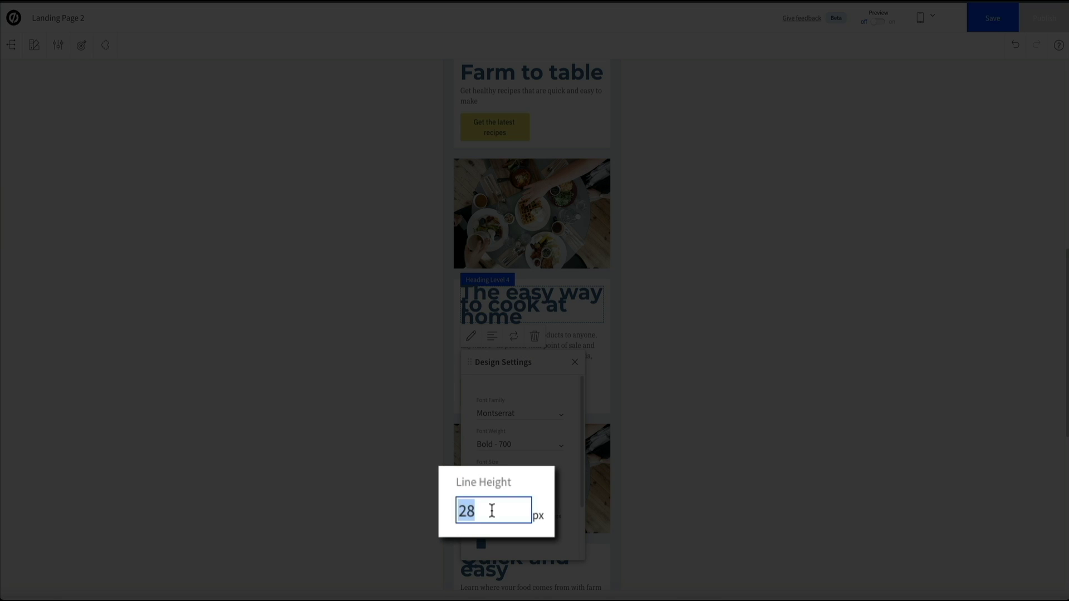
{"action": "type", "text": "50"}
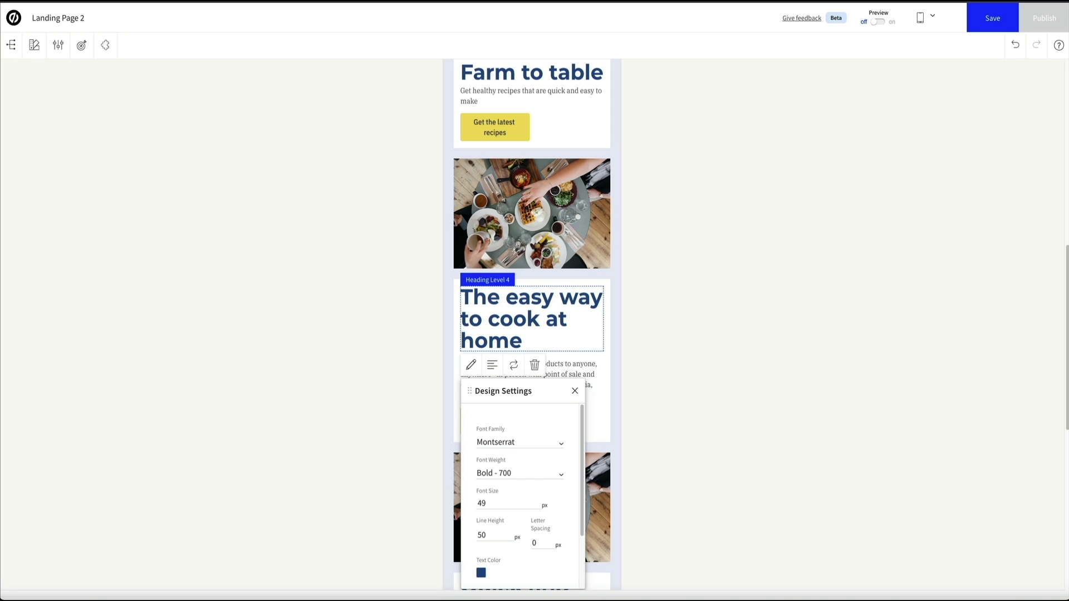
{"action": "left_click", "coordinate": [499, 533]}
{"action": "type", "text": "40"}
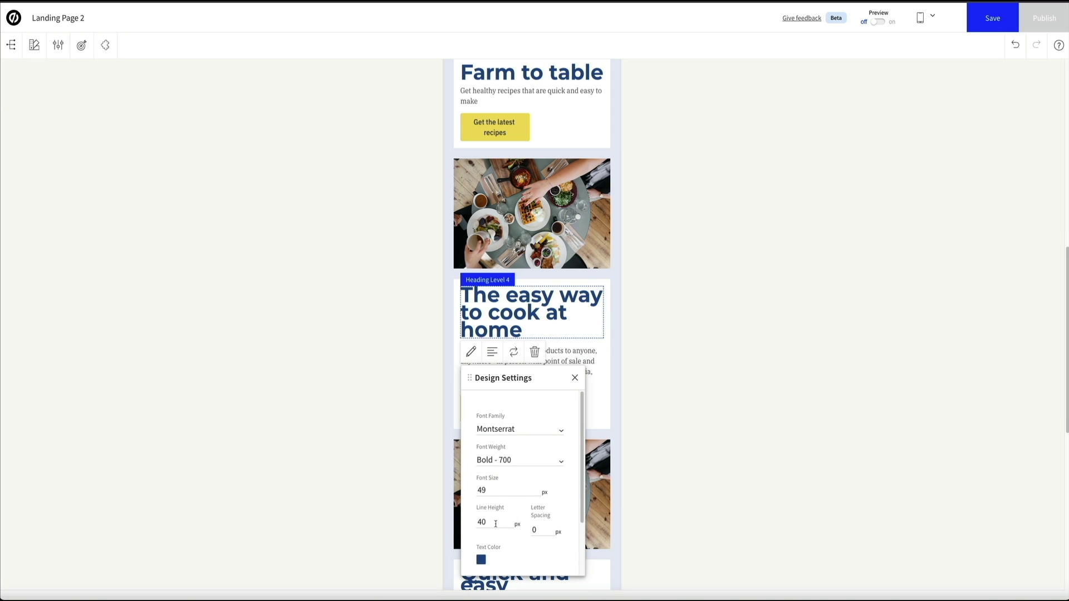
{"action": "left_click", "coordinate": [495, 520]}
{"action": "type", "text": "45"}
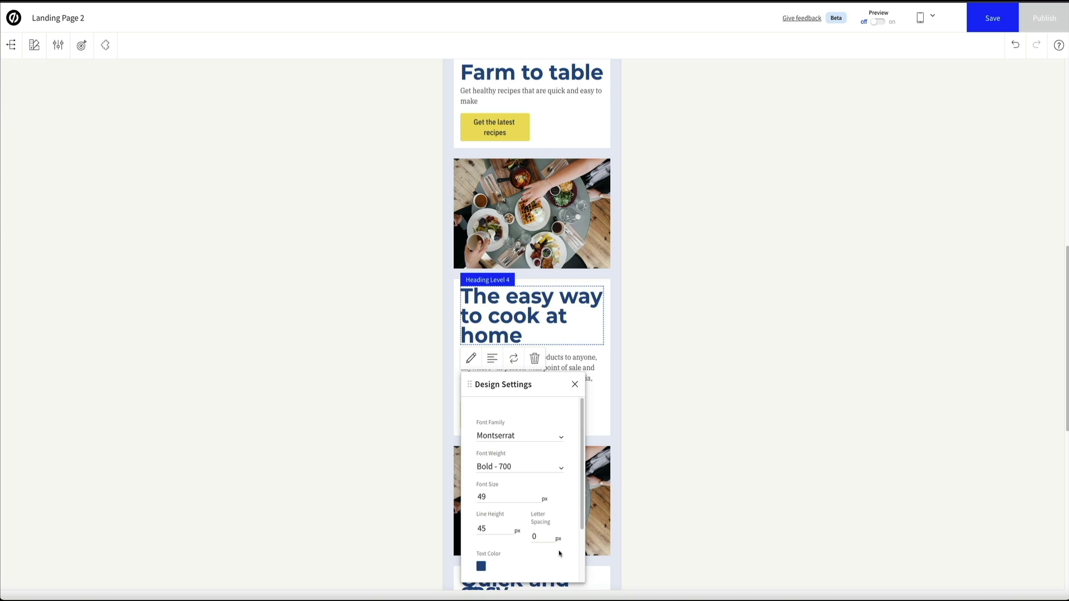
{"action": "left_click", "coordinate": [576, 383]}
Set the line height of the "Quick and easy" heading to 45 px in the mobile layout
{"action": "scroll", "coordinate": [594, 451], "scroll_direction": "down", "scroll_amount": 2}
{"action": "scroll", "coordinate": [593, 451], "scroll_direction": "down", "scroll_amount": 5}
{"action": "left_click", "coordinate": [519, 405]}
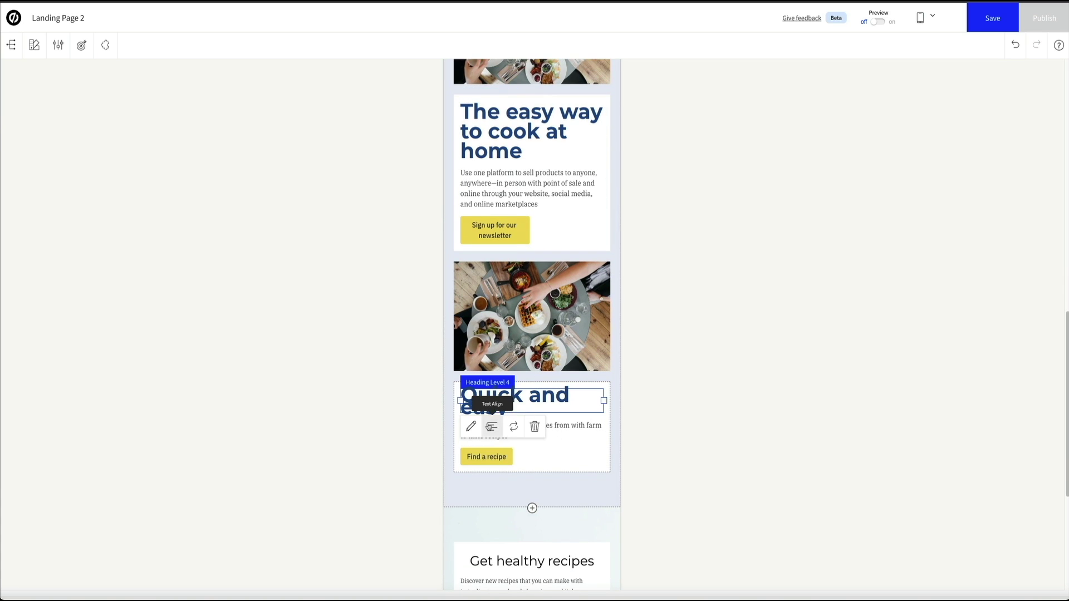
{"action": "left_click", "coordinate": [470, 426]}
{"action": "double_click", "coordinate": [495, 535]}
{"action": "type", "text": "45"}
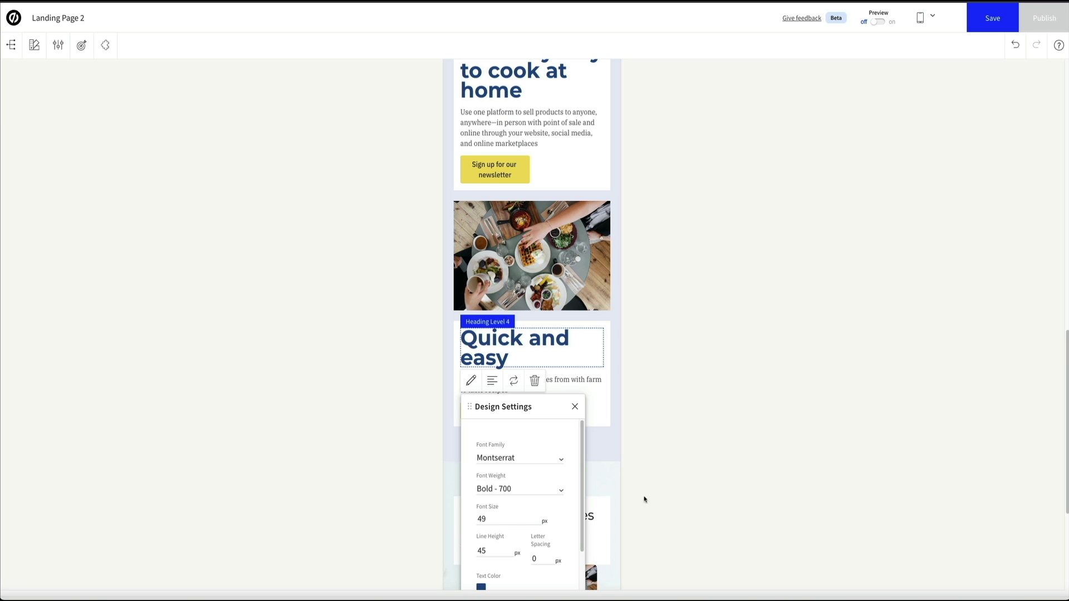
{"action": "left_click", "coordinate": [684, 498]}
{"action": "scroll", "coordinate": [586, 546], "scroll_direction": "down", "scroll_amount": 3}
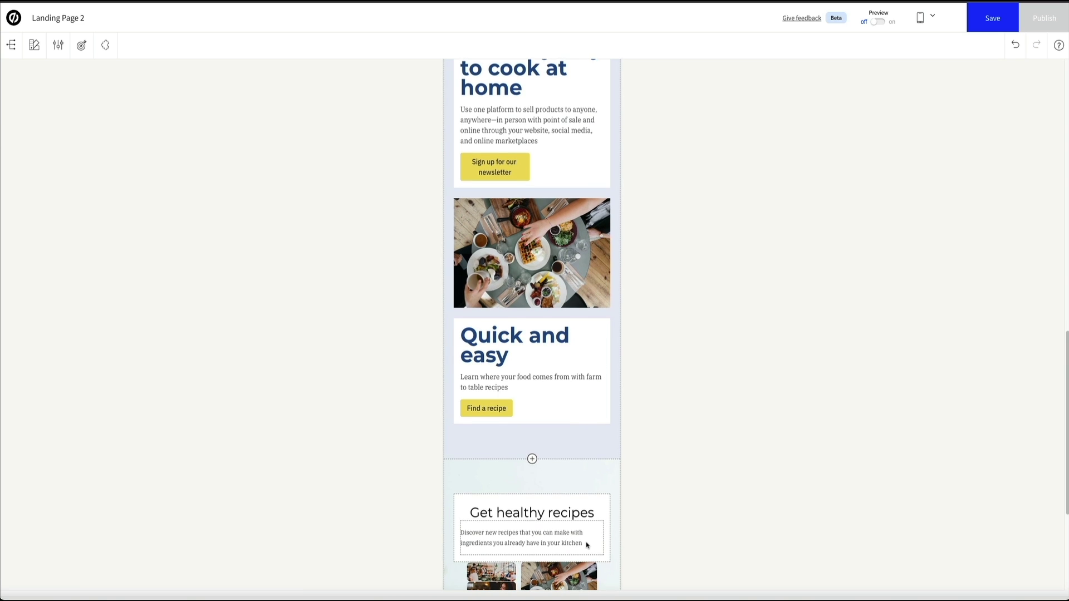
Switch to the desktop layout and set the line height of the heading "The easy way to cook at home" to 45 px
{"action": "scroll", "coordinate": [586, 546], "scroll_direction": "up", "scroll_amount": 8}
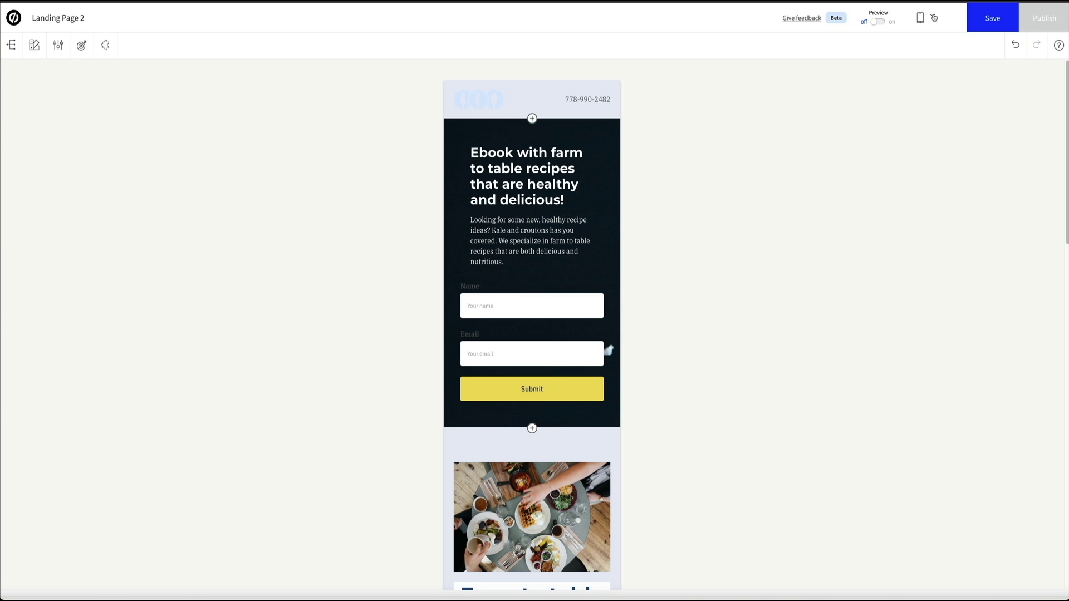
{"action": "left_click", "coordinate": [934, 18]}
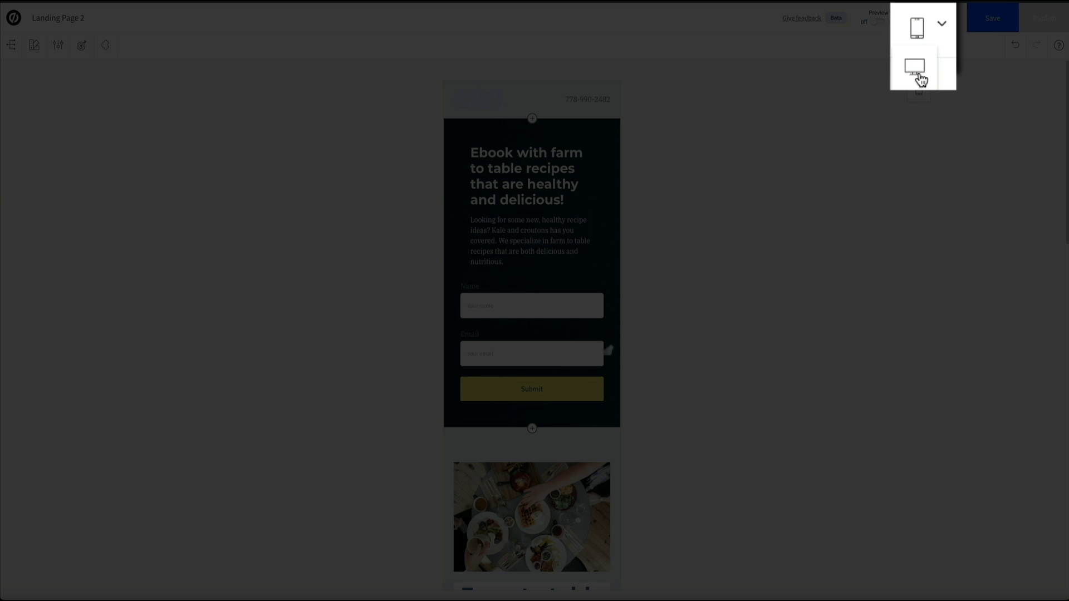
{"action": "left_click", "coordinate": [916, 70]}
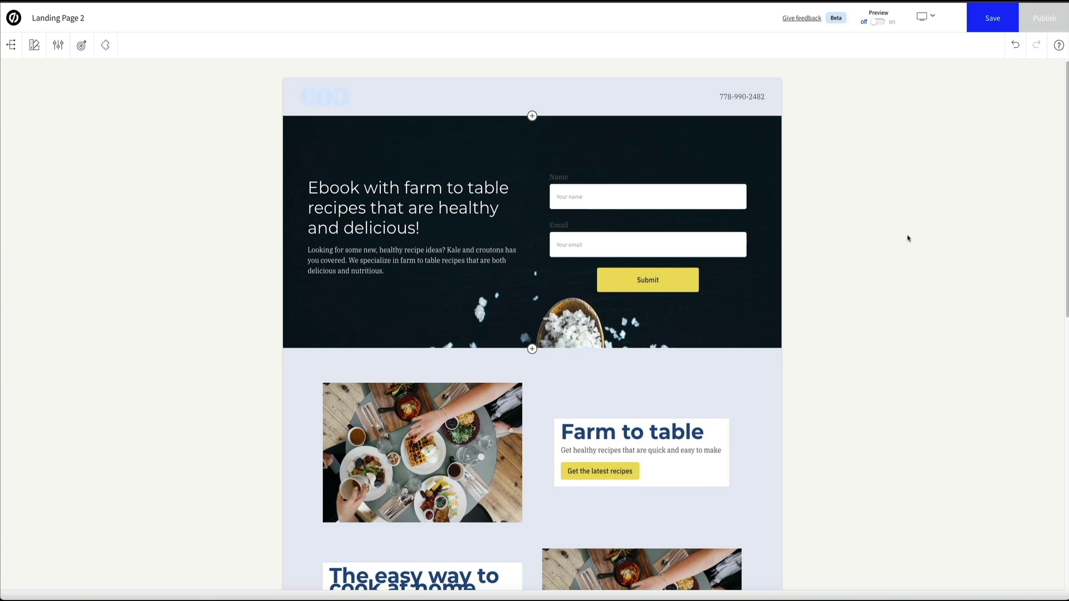
{"action": "scroll", "coordinate": [908, 238], "scroll_direction": "down", "scroll_amount": 2}
{"action": "scroll", "coordinate": [907, 238], "scroll_direction": "down", "scroll_amount": 4}
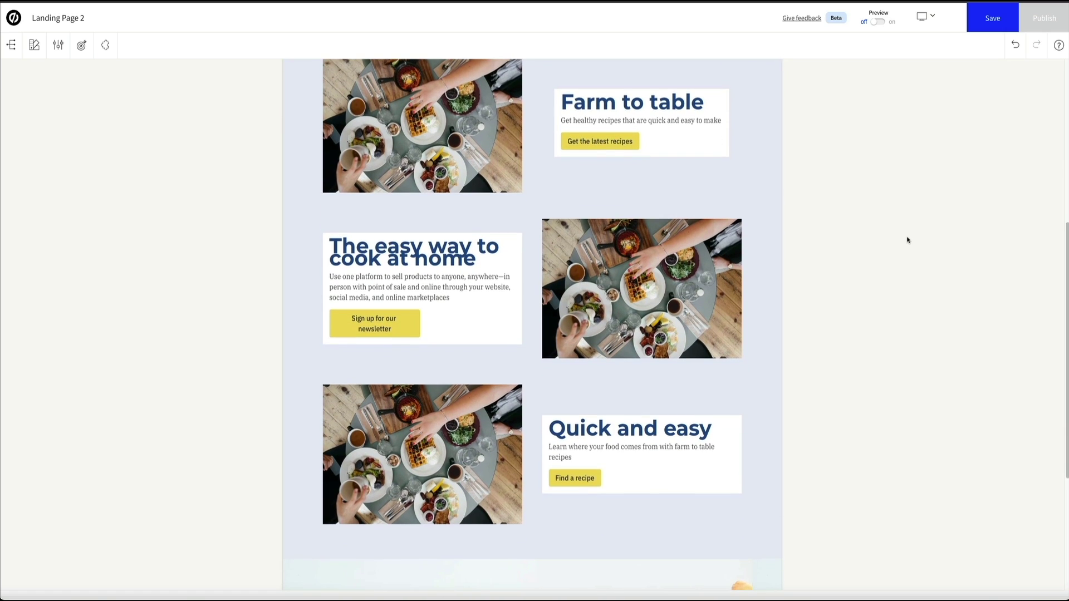
{"action": "scroll", "coordinate": [908, 240], "scroll_direction": "down", "scroll_amount": 1}
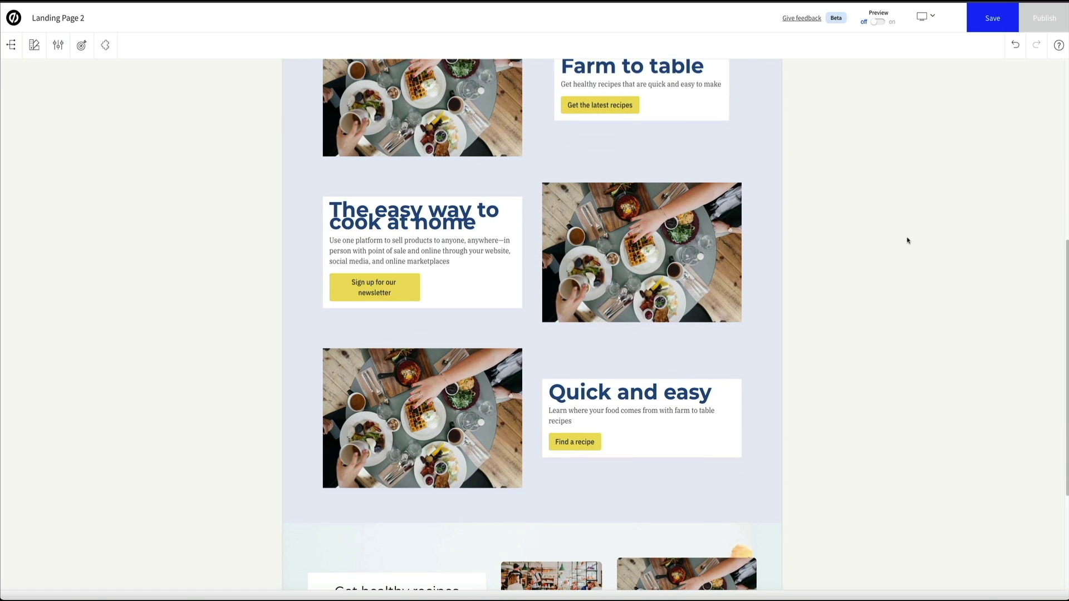
{"action": "left_click", "coordinate": [347, 223]}
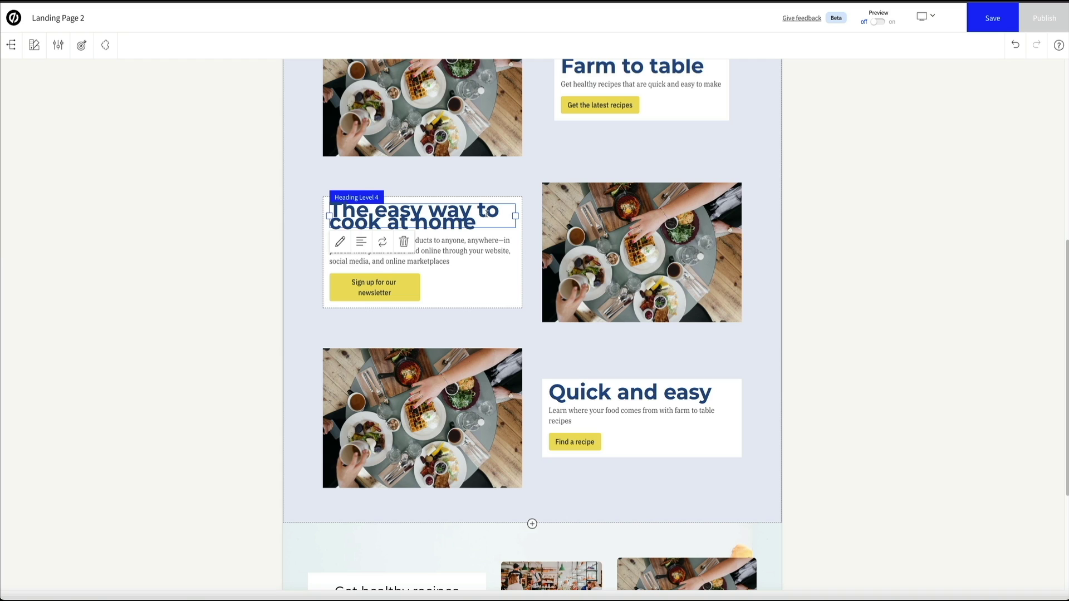
{"action": "left_click", "coordinate": [346, 245]}
{"action": "left_click", "coordinate": [361, 411]}
{"action": "key", "text": "Return"}
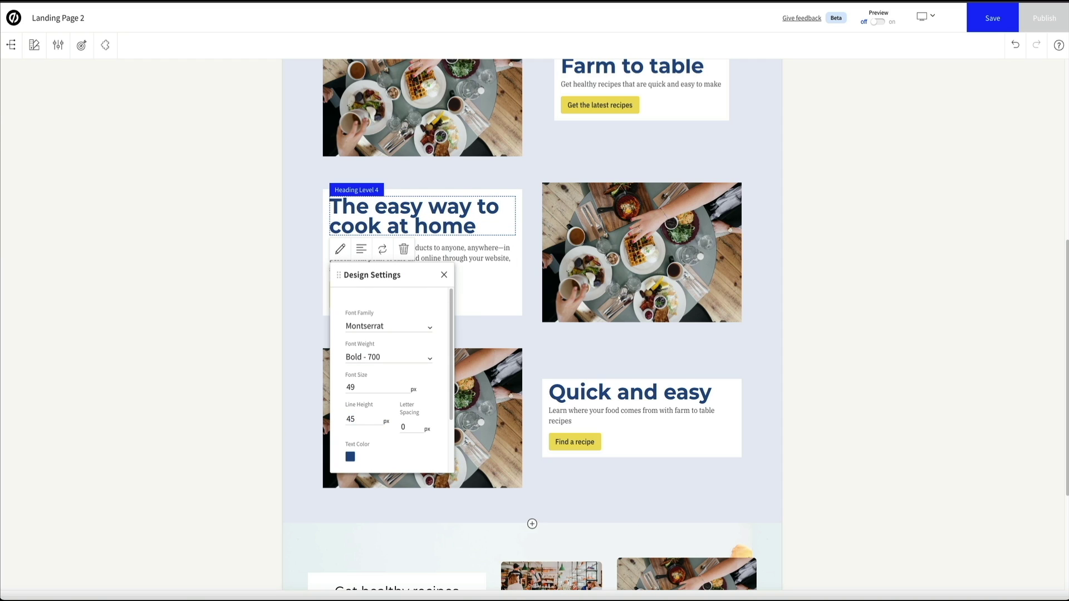
Review the desktop page from the hero form down to the footer, in the editor and in preview, checking spacing and section backgrounds
{"action": "left_click", "coordinate": [443, 274]}
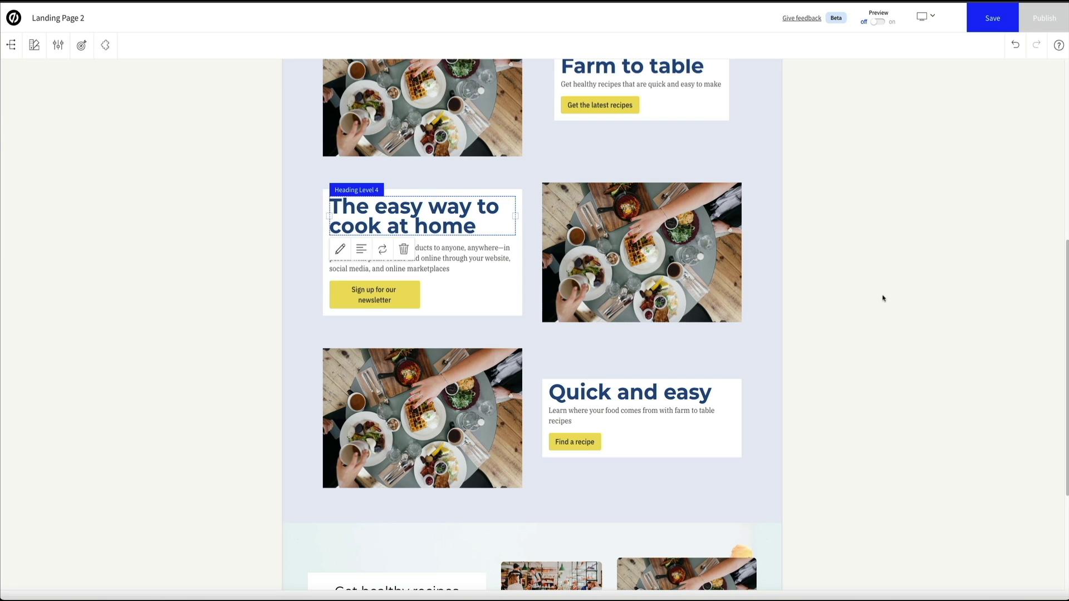
{"action": "left_click", "coordinate": [894, 297]}
{"action": "scroll", "coordinate": [894, 298], "scroll_direction": "down", "scroll_amount": 3}
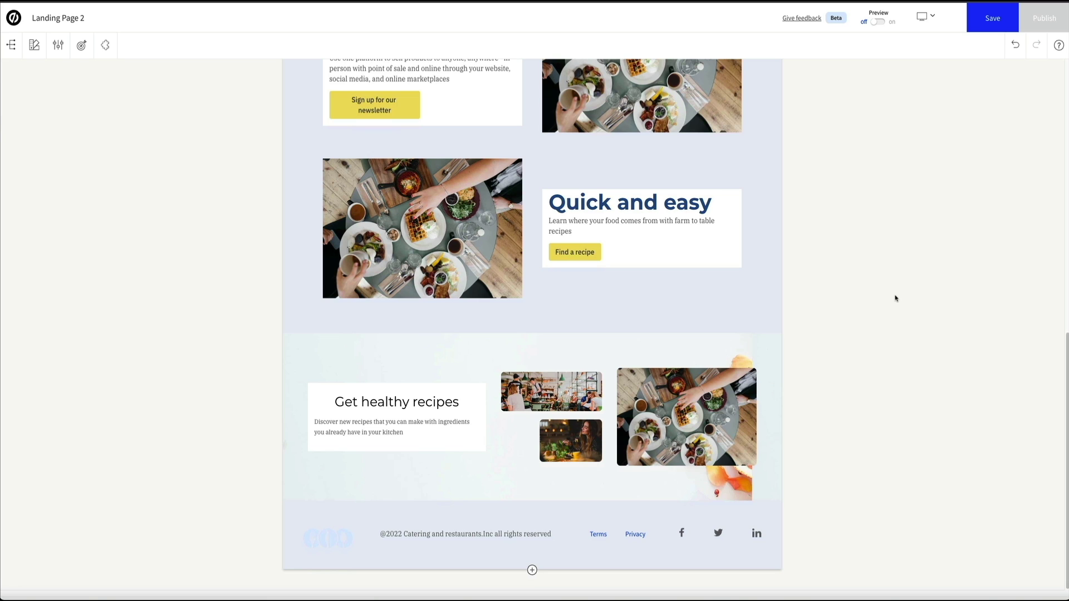
{"action": "scroll", "coordinate": [895, 298], "scroll_direction": "up", "scroll_amount": 4}
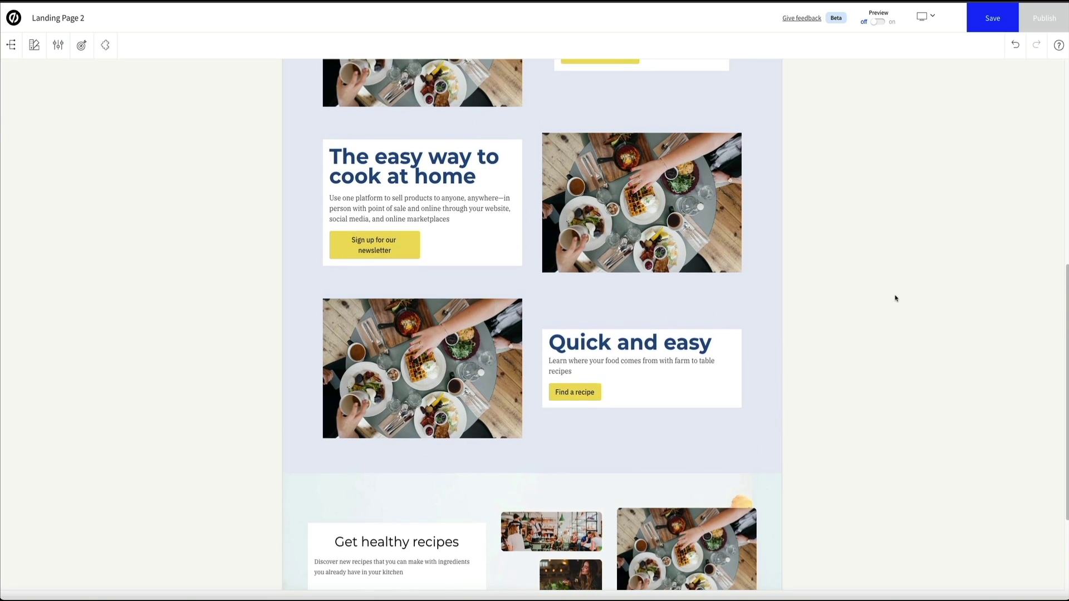
{"action": "scroll", "coordinate": [895, 298], "scroll_direction": "up", "scroll_amount": 3}
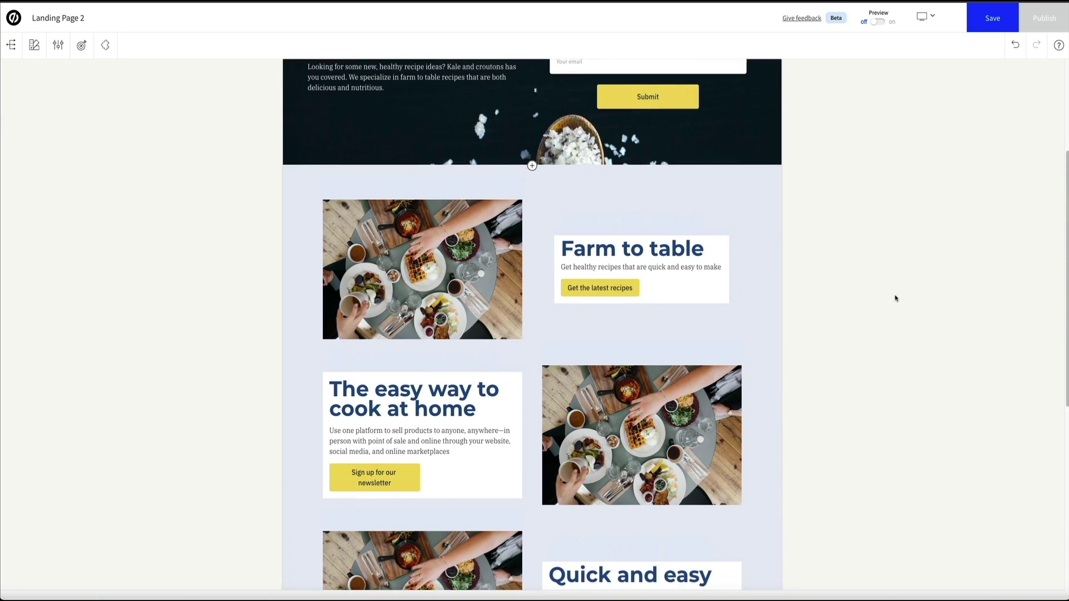
{"action": "scroll", "coordinate": [895, 298], "scroll_direction": "up", "scroll_amount": 3}
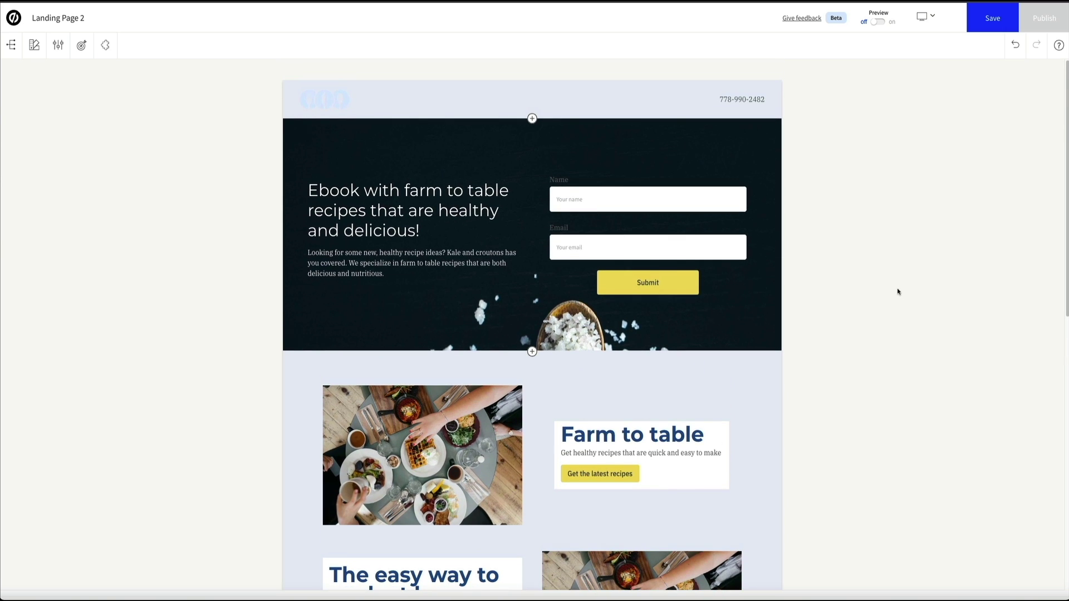
{"action": "left_click", "coordinate": [878, 22]}
{"action": "scroll", "coordinate": [1011, 380], "scroll_direction": "down", "scroll_amount": 5}
{"action": "scroll", "coordinate": [1012, 380], "scroll_direction": "down", "scroll_amount": 10}
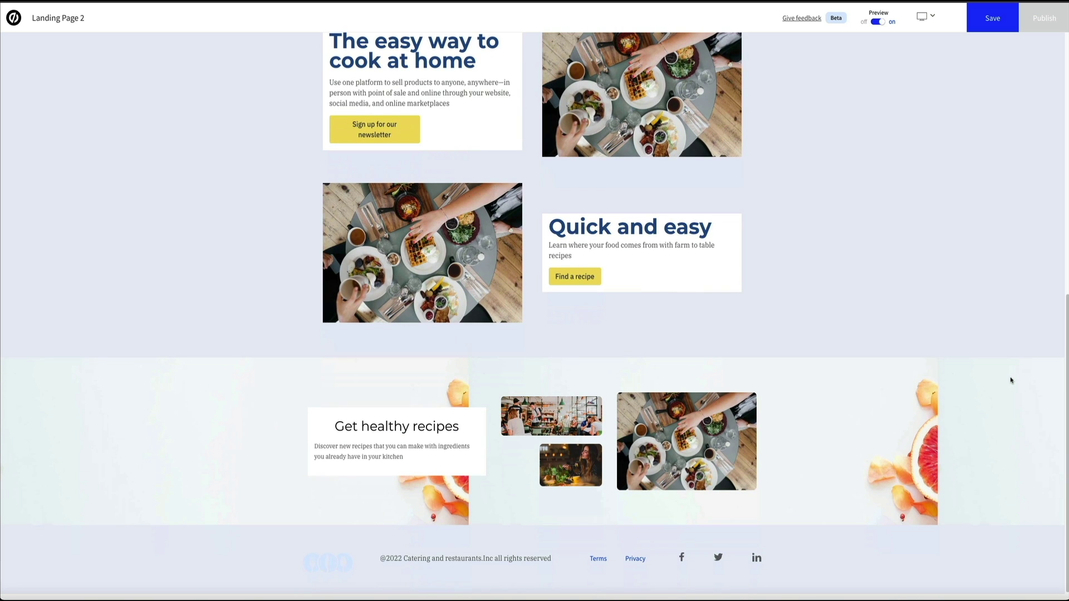
{"action": "scroll", "coordinate": [1010, 381], "scroll_direction": "up", "scroll_amount": 7}
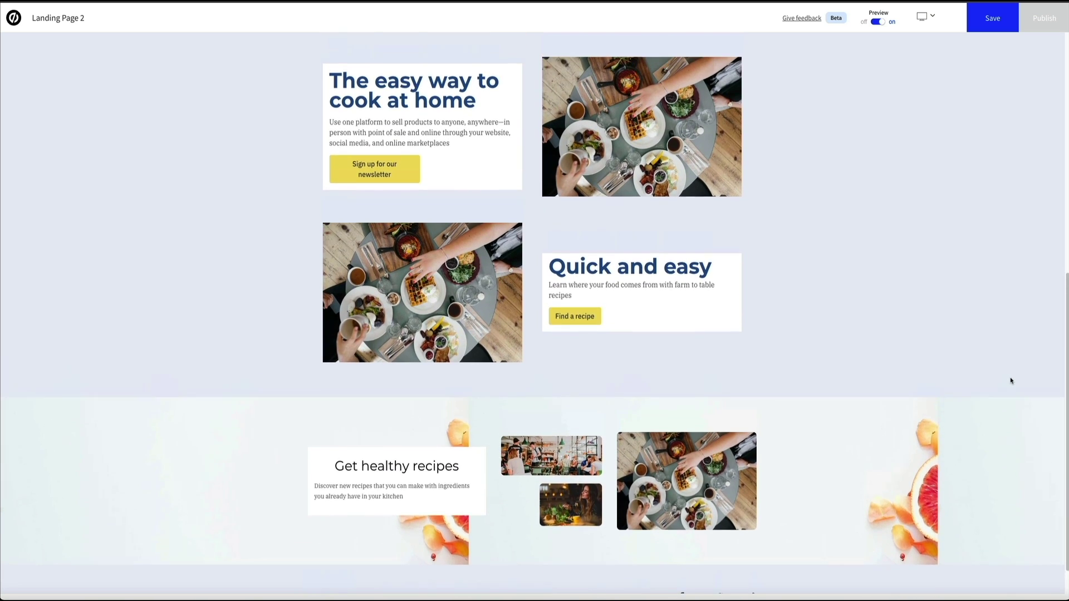
{"action": "scroll", "coordinate": [1010, 380], "scroll_direction": "up", "scroll_amount": 8}
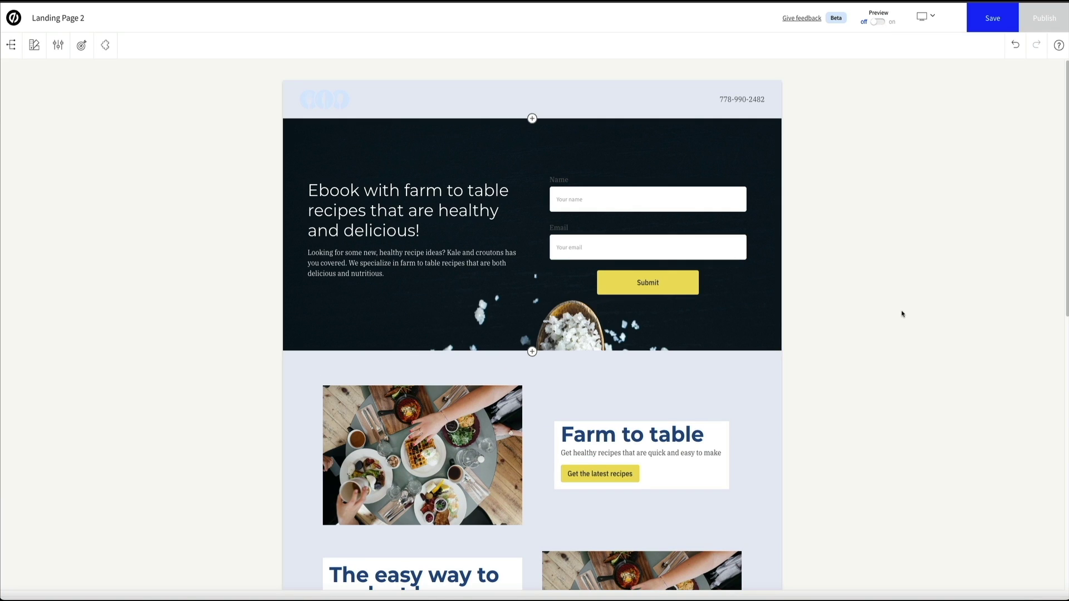
Try the apple-and-pie photo from the image library as the hero form section's background image, and preview the page with it
{"action": "left_click", "coordinate": [715, 134]}
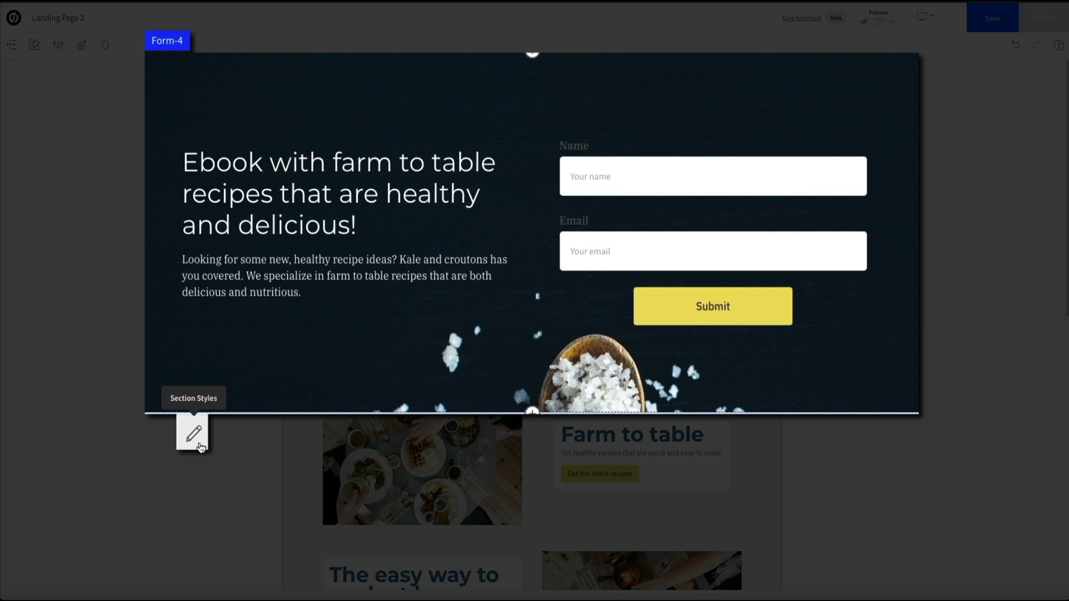
{"action": "left_click", "coordinate": [199, 448]}
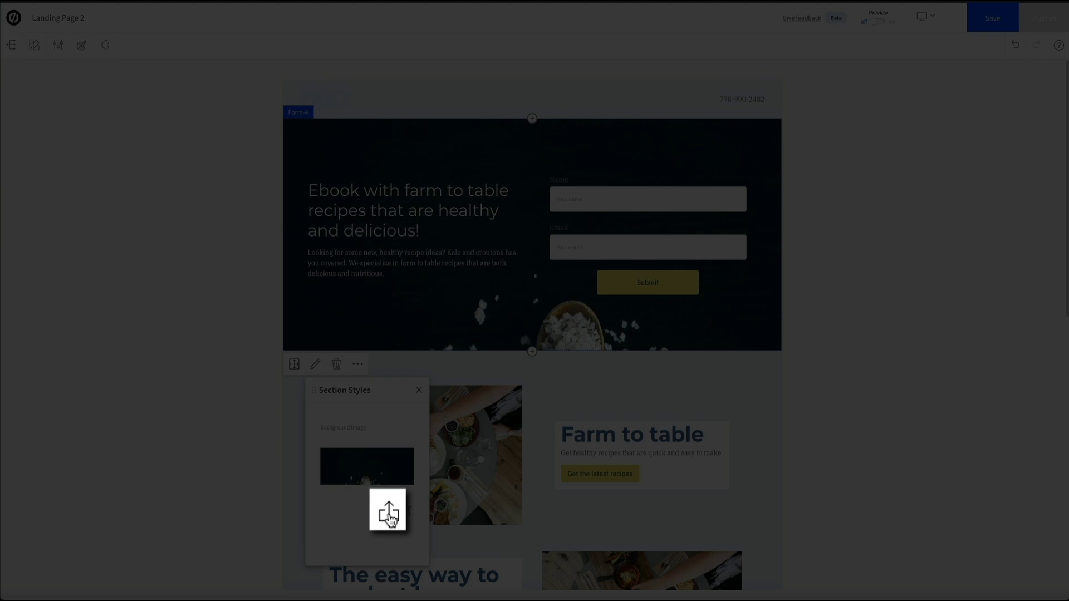
{"action": "left_click", "coordinate": [389, 516]}
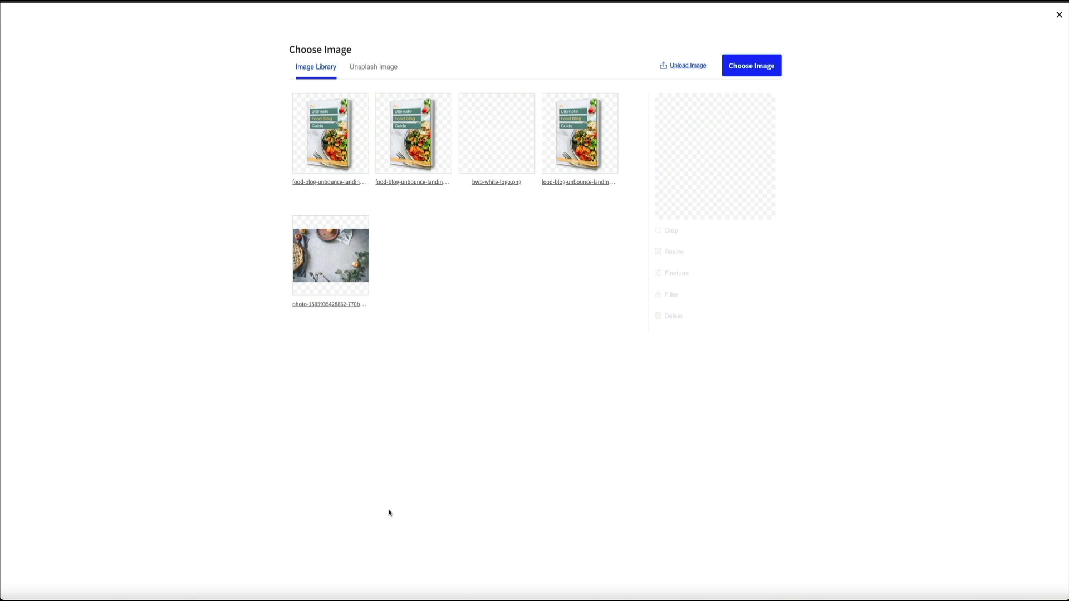
{"action": "left_click", "coordinate": [346, 259]}
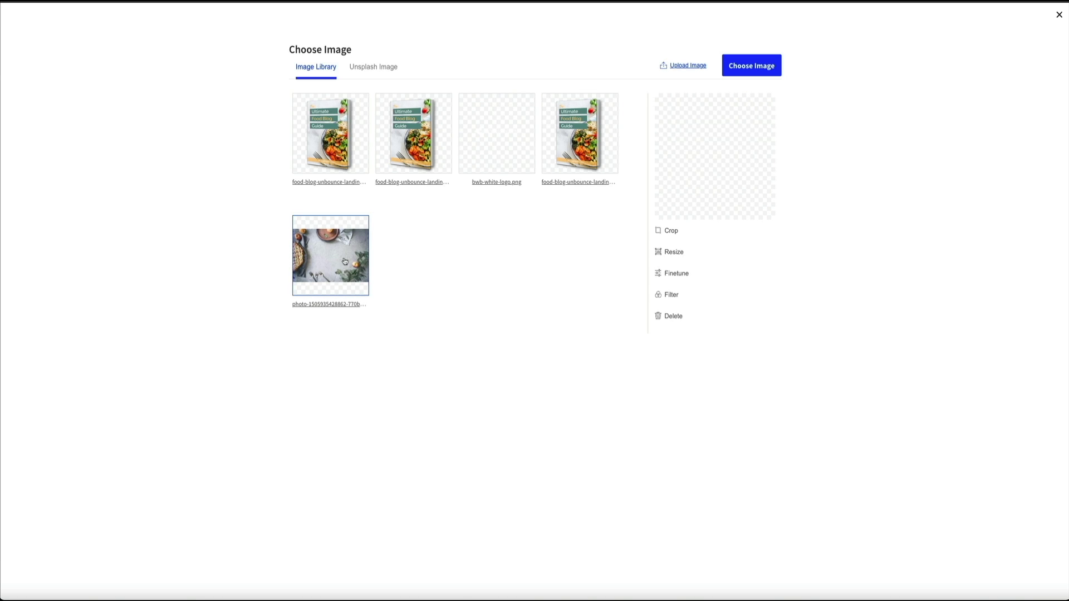
{"action": "left_click", "coordinate": [762, 69]}
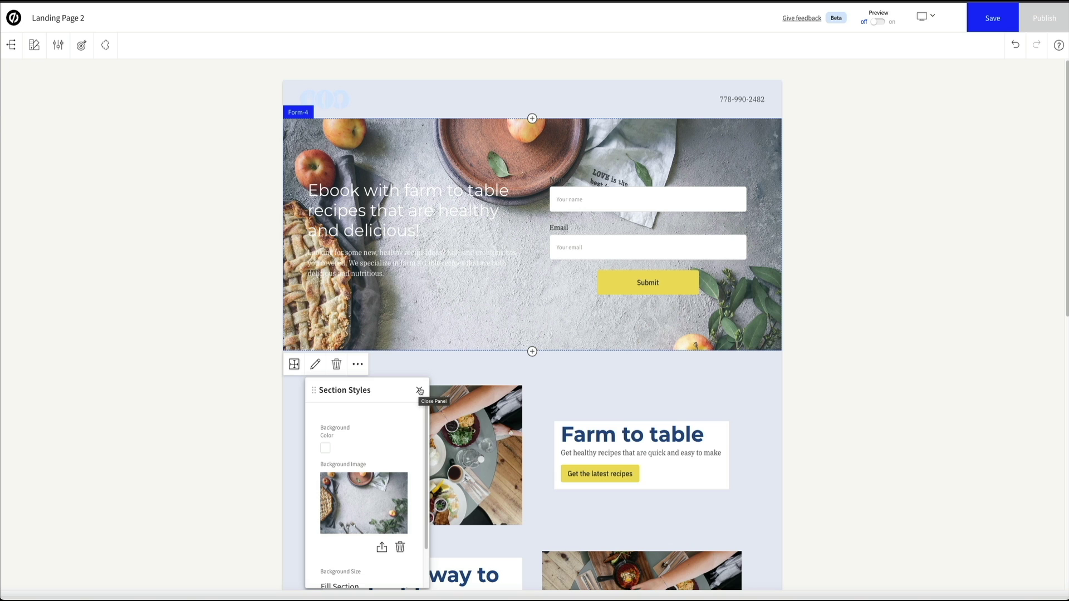
{"action": "left_click", "coordinate": [419, 391]}
{"action": "left_click", "coordinate": [877, 21]}
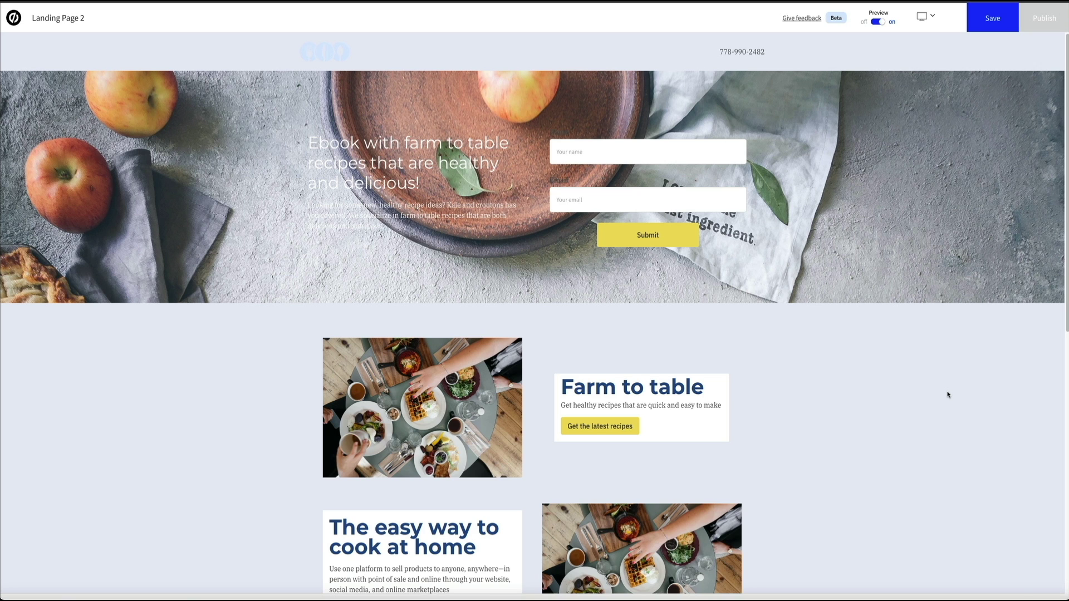
{"action": "left_click", "coordinate": [884, 23]}
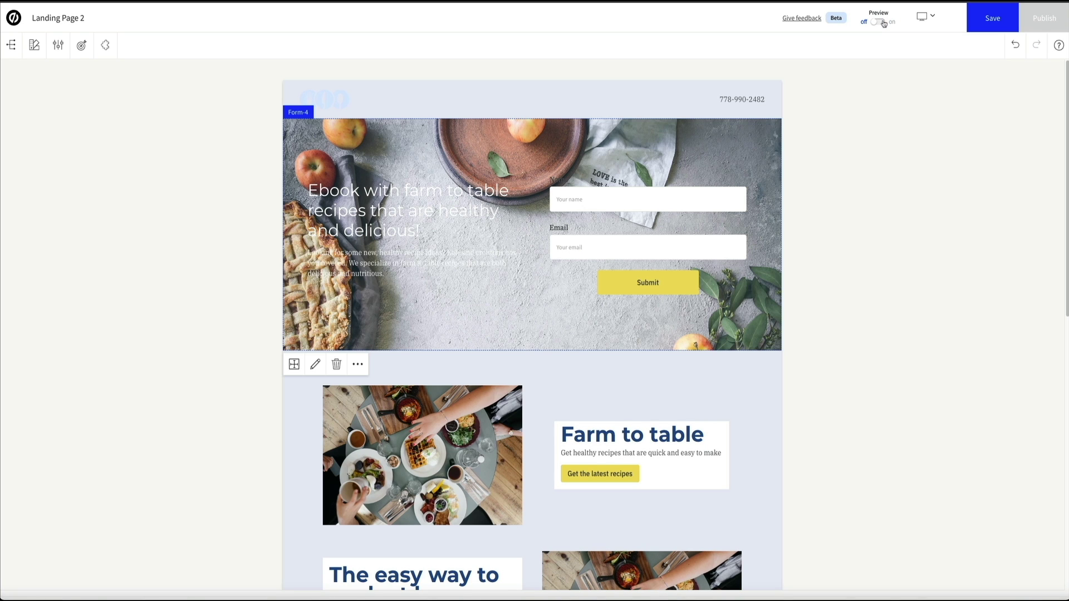
Change the text color of the paragraph under the hero heading to black
{"action": "left_click", "coordinate": [401, 265]}
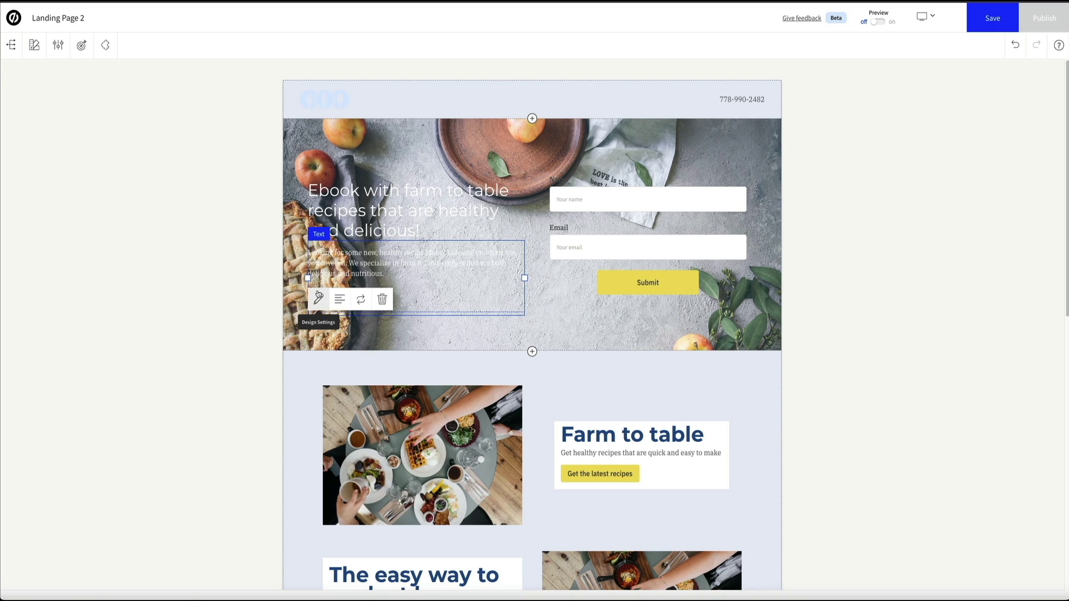
{"action": "left_click", "coordinate": [319, 297]}
{"action": "scroll", "coordinate": [345, 423], "scroll_direction": "down", "scroll_amount": 2}
{"action": "left_click", "coordinate": [329, 438]}
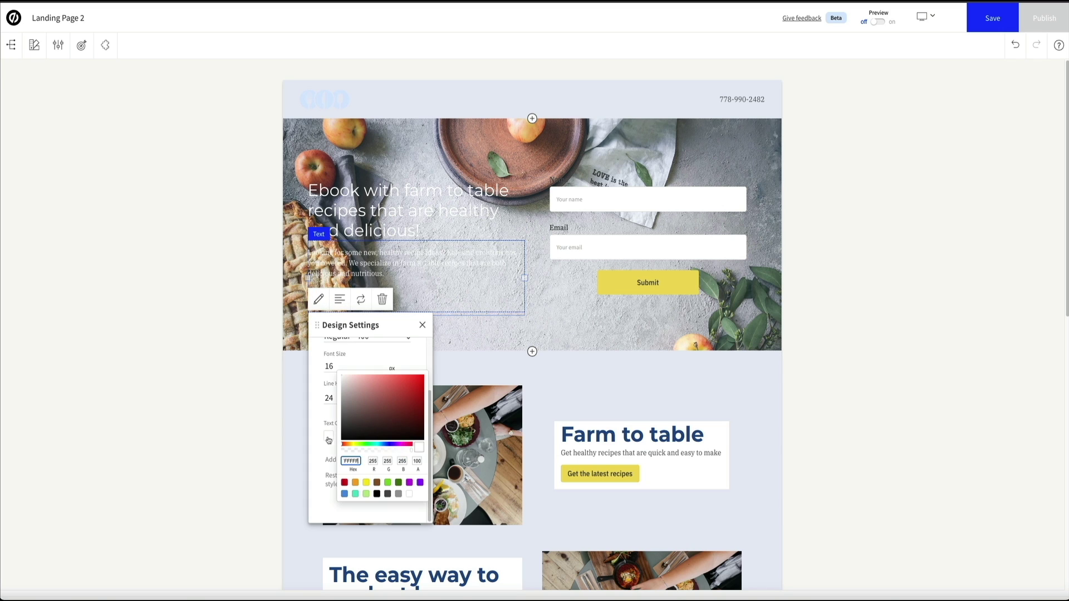
{"action": "left_click", "coordinate": [347, 434]}
{"action": "left_click", "coordinate": [346, 434]}
Set the hero heading "Ebook with farm to table recipes" to black text with the font weight Bold - 700
{"action": "left_click", "coordinate": [372, 228]}
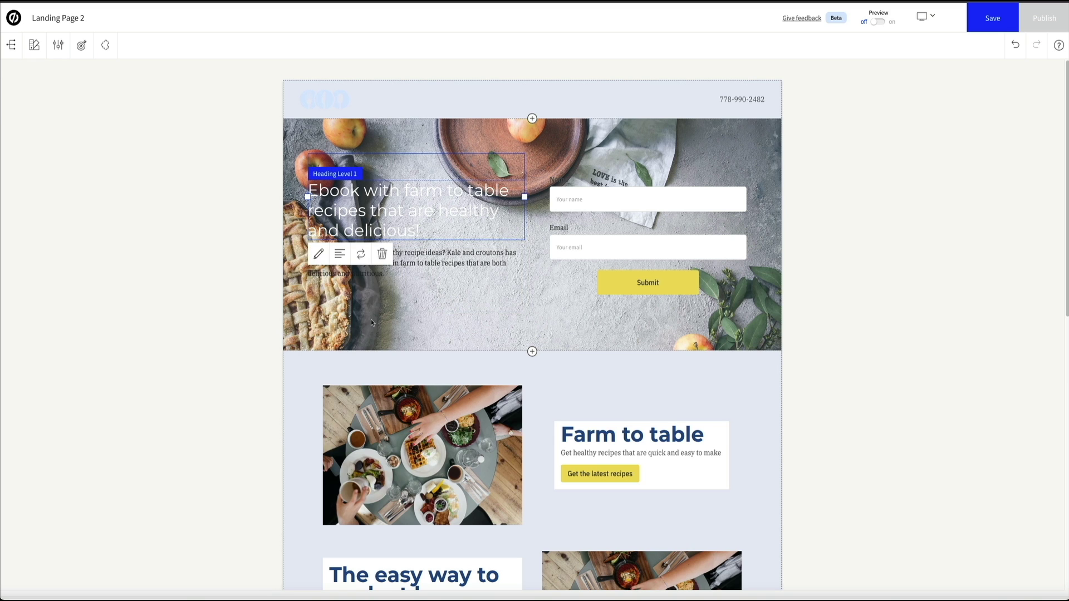
{"action": "left_click", "coordinate": [319, 254]}
{"action": "left_click", "coordinate": [328, 462]}
{"action": "left_click", "coordinate": [348, 463]}
{"action": "left_click", "coordinate": [341, 463]}
{"action": "left_click", "coordinate": [408, 363]}
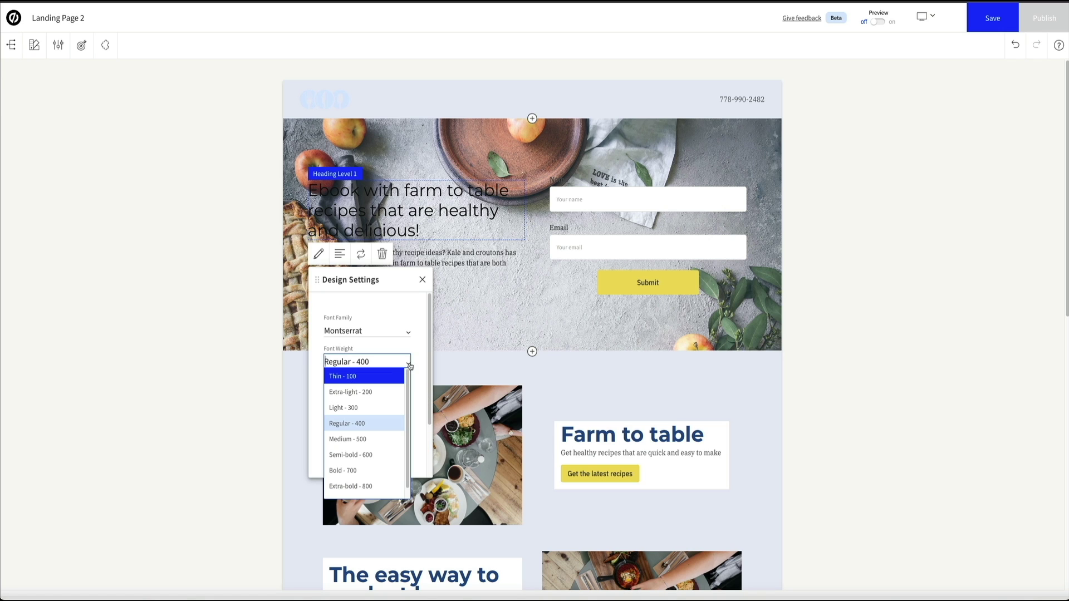
{"action": "left_click", "coordinate": [363, 468]}
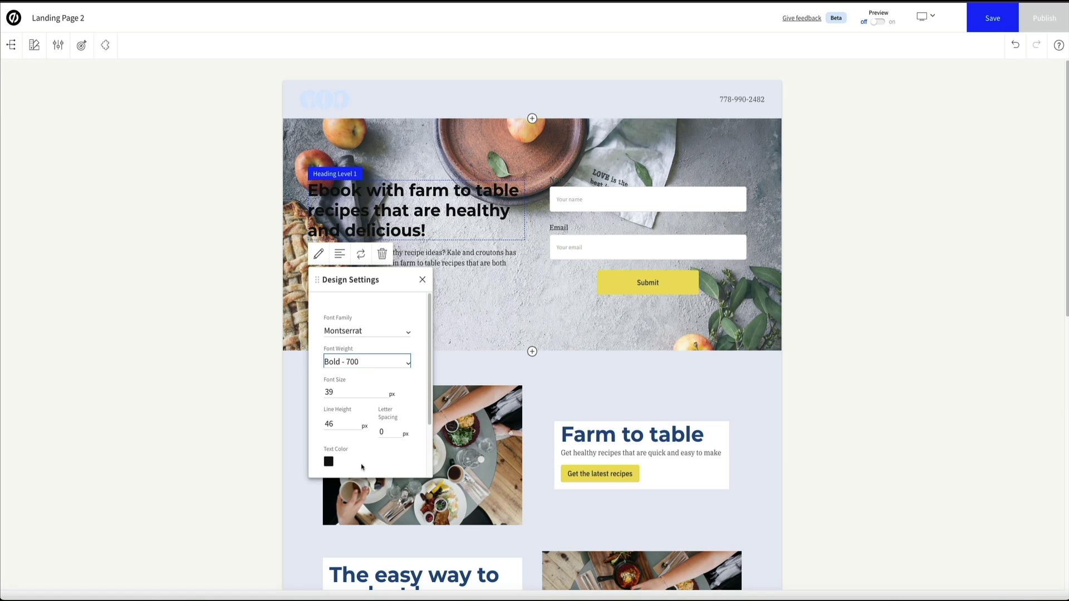
{"action": "left_click", "coordinate": [507, 312]}
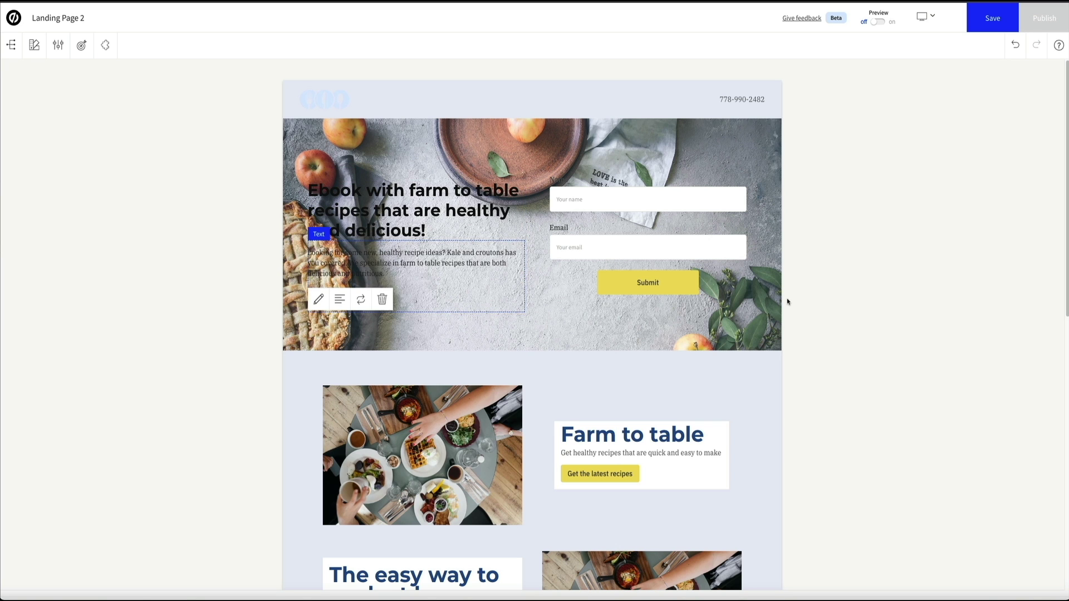
Preview the restyled hero section, turn the preview off, and undo the text changes and the background image replacement
{"action": "left_click", "coordinate": [882, 23]}
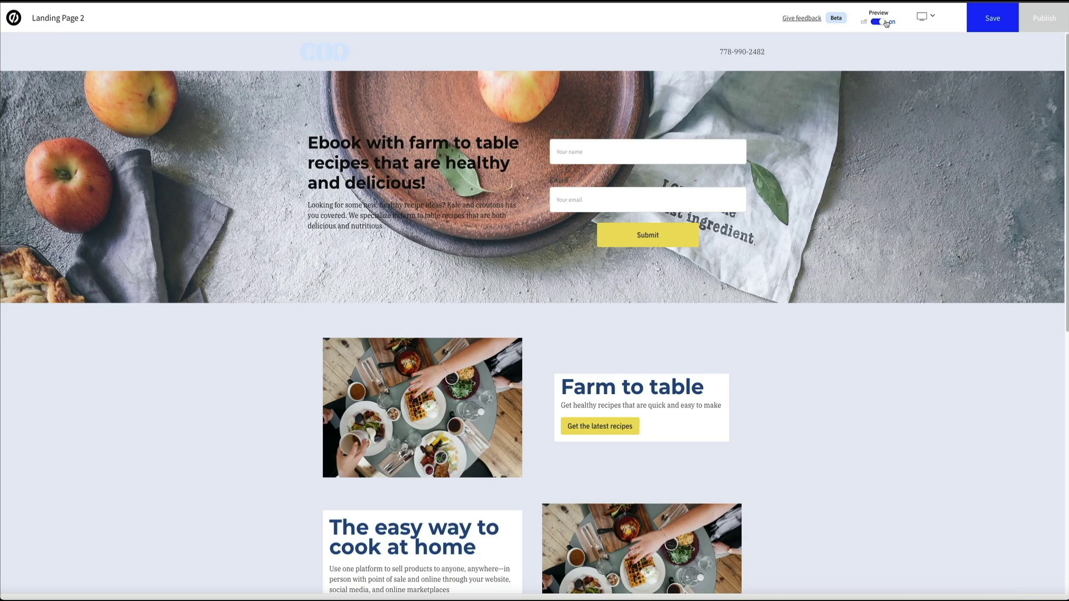
{"action": "left_click", "coordinate": [887, 23]}
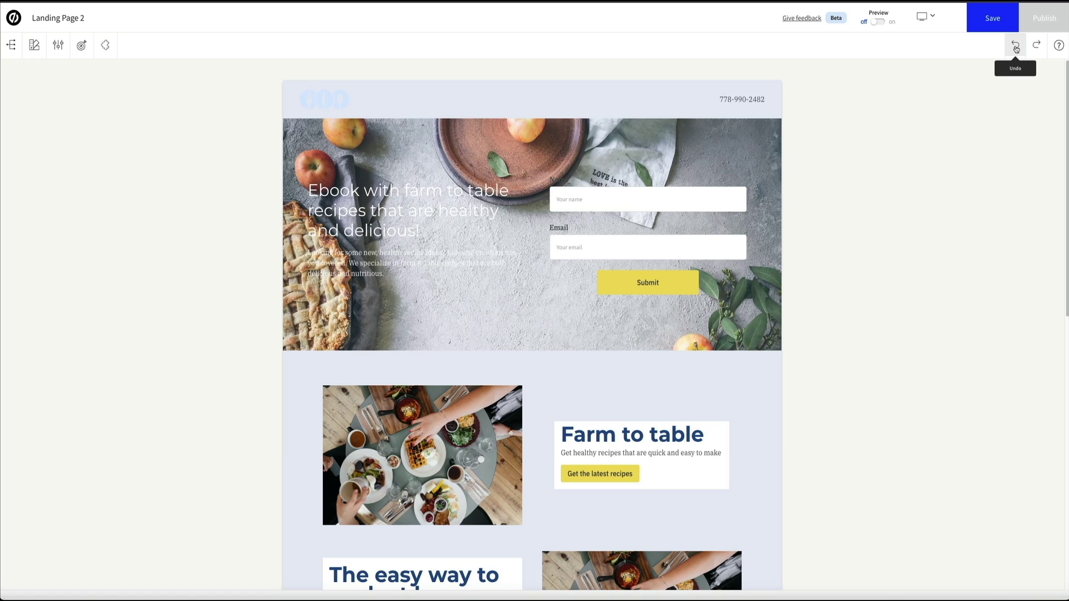
{"action": "left_click", "coordinate": [1016, 49]}
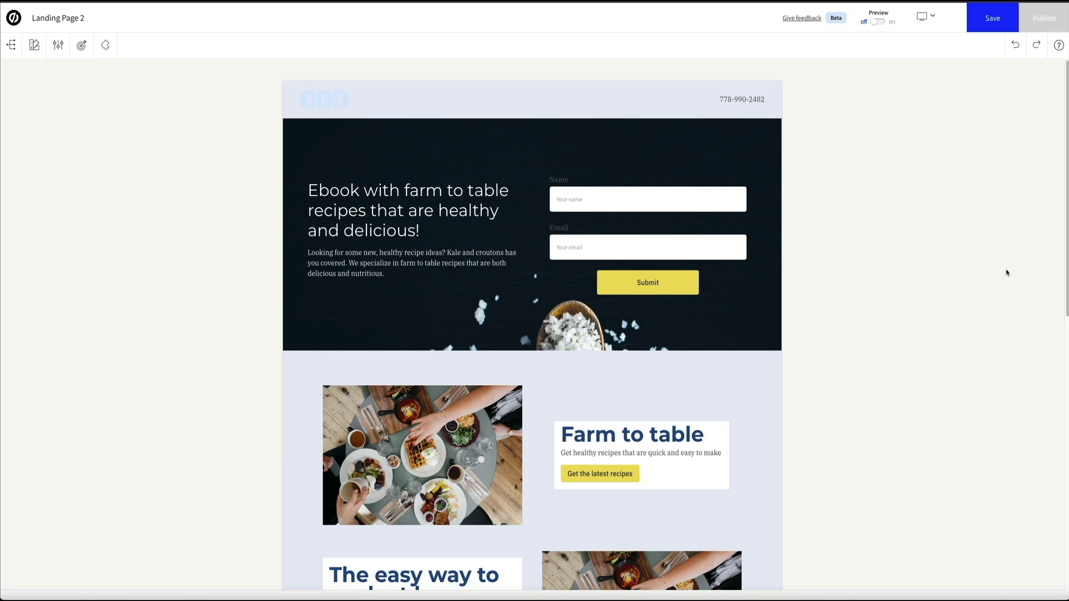
Link the "Get the latest recipes" button under "Farm to table" to the page's Header section
{"action": "left_click", "coordinate": [636, 475]}
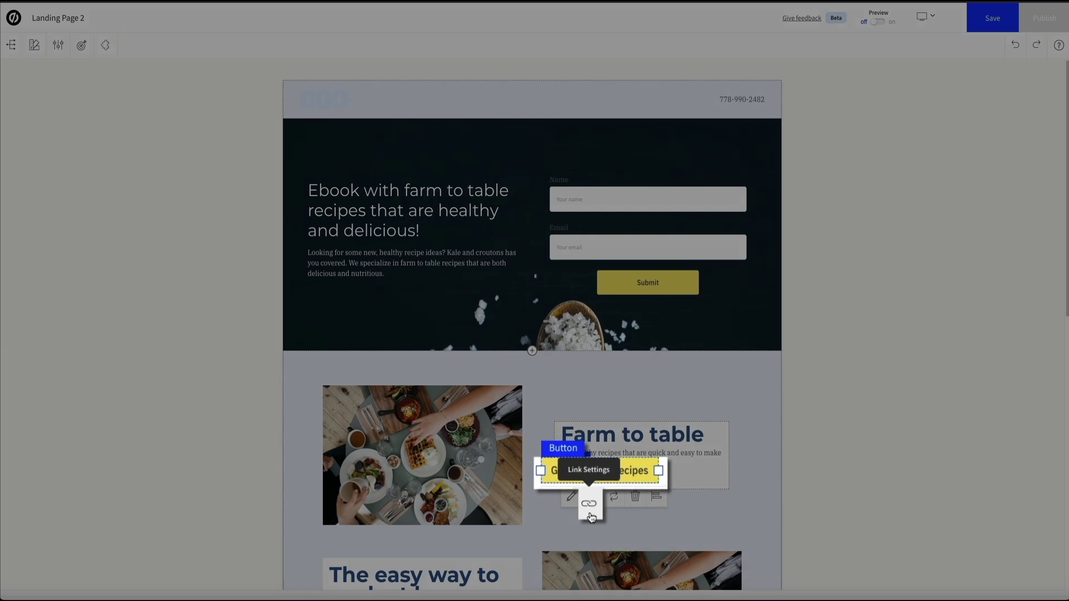
{"action": "left_click", "coordinate": [587, 527]}
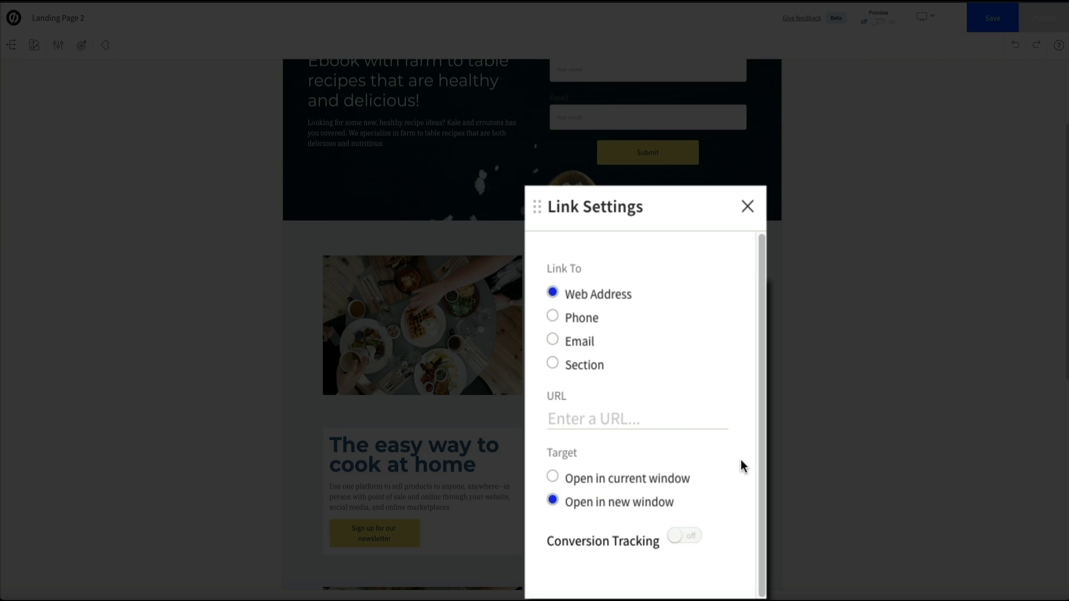
{"action": "left_click", "coordinate": [551, 364]}
{"action": "left_click", "coordinate": [726, 428]}
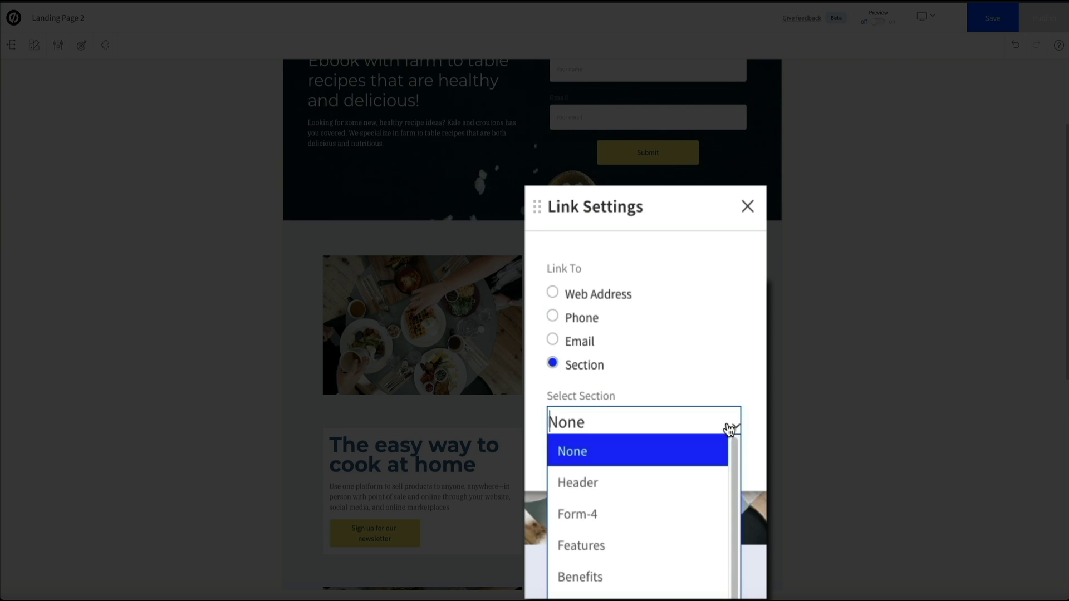
{"action": "left_click", "coordinate": [701, 530]}
{"action": "left_click", "coordinate": [697, 392]}
Link the "Sign up for our newsletter" button to the page's Header section
{"action": "left_click", "coordinate": [374, 534]}
{"action": "left_click", "coordinate": [361, 522]}
{"action": "left_click", "coordinate": [412, 500]}
{"action": "left_click", "coordinate": [412, 530]}
{"action": "left_click", "coordinate": [465, 391]}
Link the "Find a recipe" button under "Quick and easy" to the page's Header section
{"action": "left_click", "coordinate": [574, 485]}
{"action": "left_click", "coordinate": [582, 505]}
{"action": "scroll", "coordinate": [582, 506], "scroll_direction": "down", "scroll_amount": 3}
{"action": "left_click", "coordinate": [632, 501]}
{"action": "left_click", "coordinate": [633, 532]}
{"action": "left_click", "coordinate": [685, 389]}
Turn on the preview and test the section link of the "Find a recipe" button
{"action": "scroll", "coordinate": [731, 438], "scroll_direction": "down", "scroll_amount": 2}
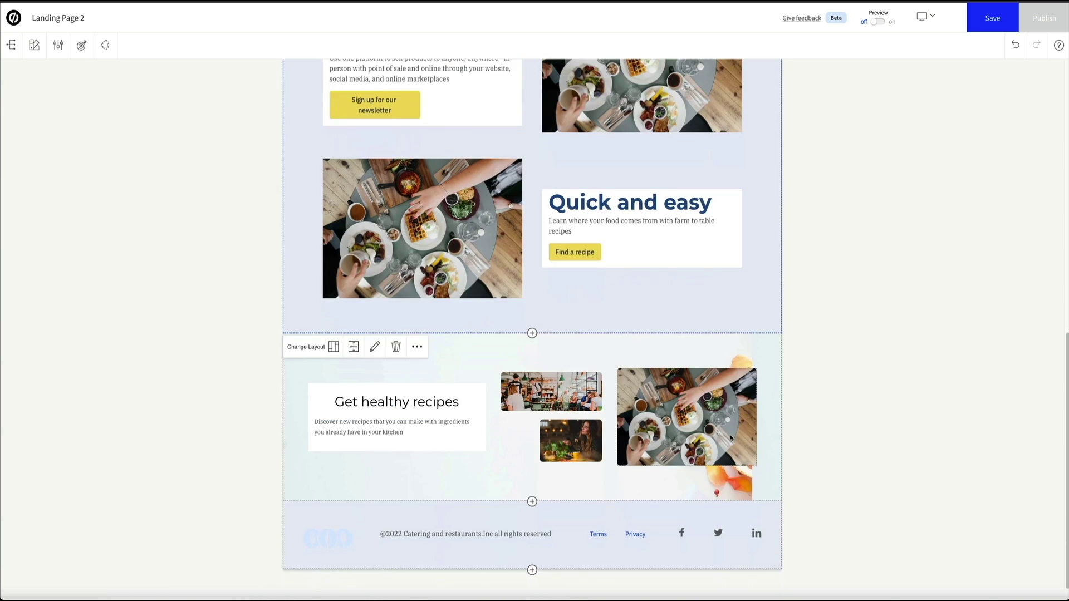
{"action": "scroll", "coordinate": [861, 403], "scroll_direction": "up", "scroll_amount": 3}
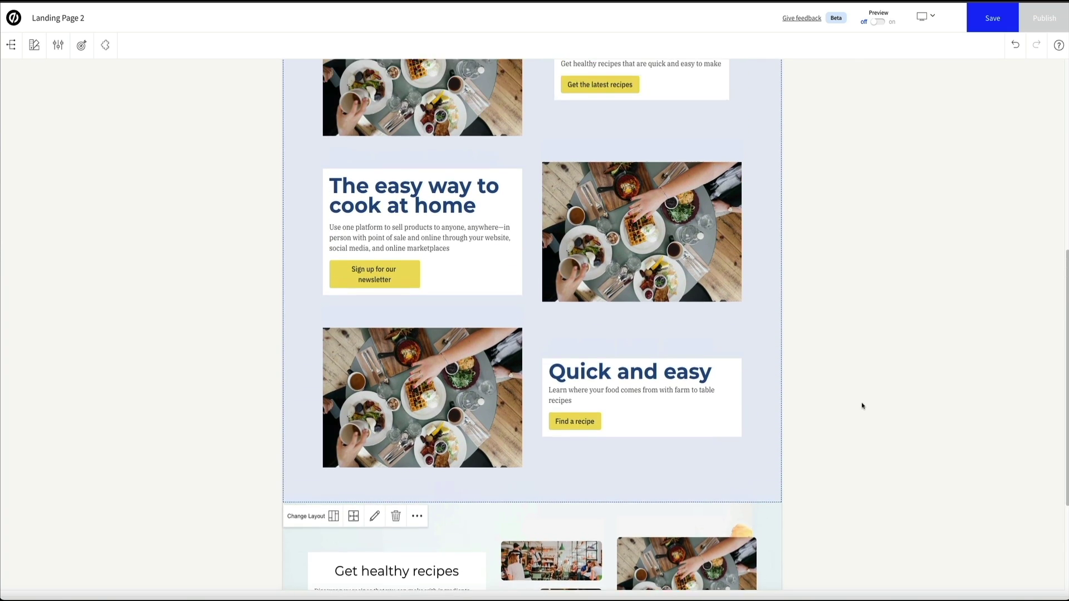
{"action": "scroll", "coordinate": [862, 406], "scroll_direction": "up", "scroll_amount": 7}
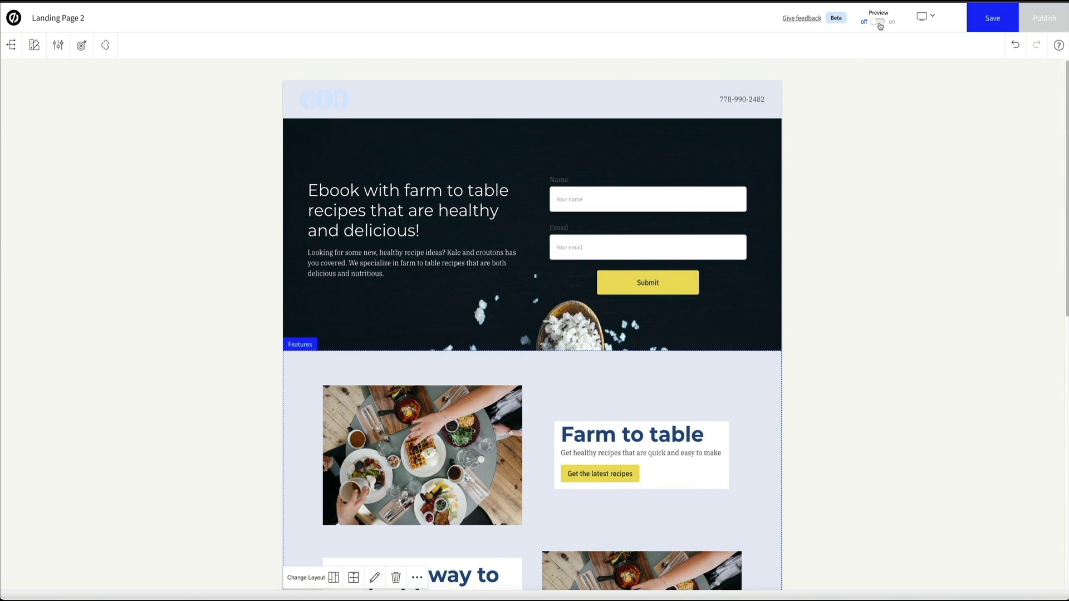
{"action": "left_click", "coordinate": [879, 23]}
{"action": "scroll", "coordinate": [855, 348], "scroll_direction": "down", "scroll_amount": 8}
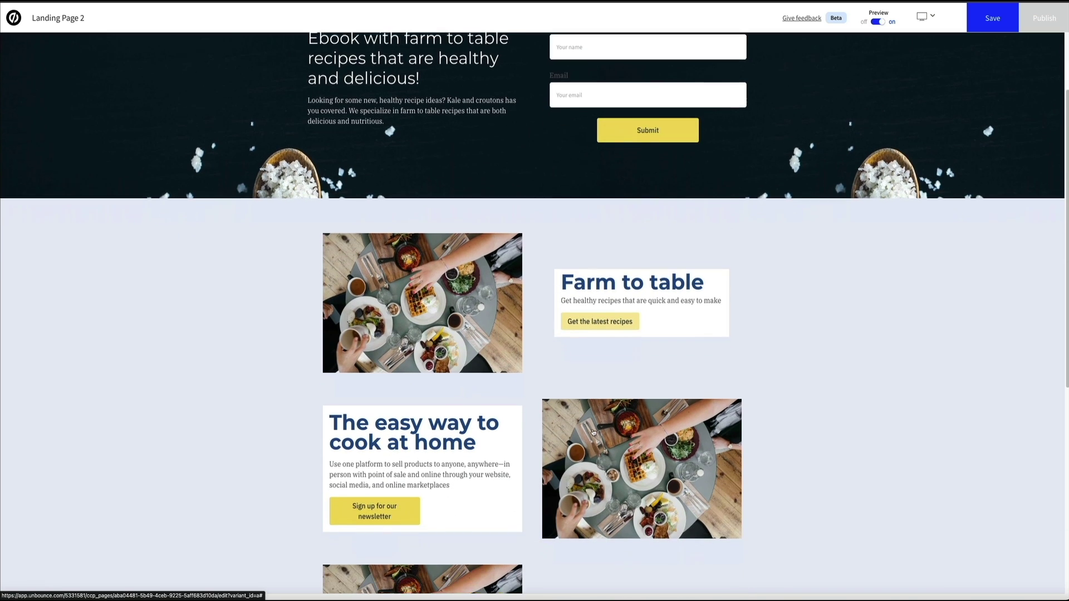
{"action": "scroll", "coordinate": [594, 432], "scroll_direction": "down", "scroll_amount": 1}
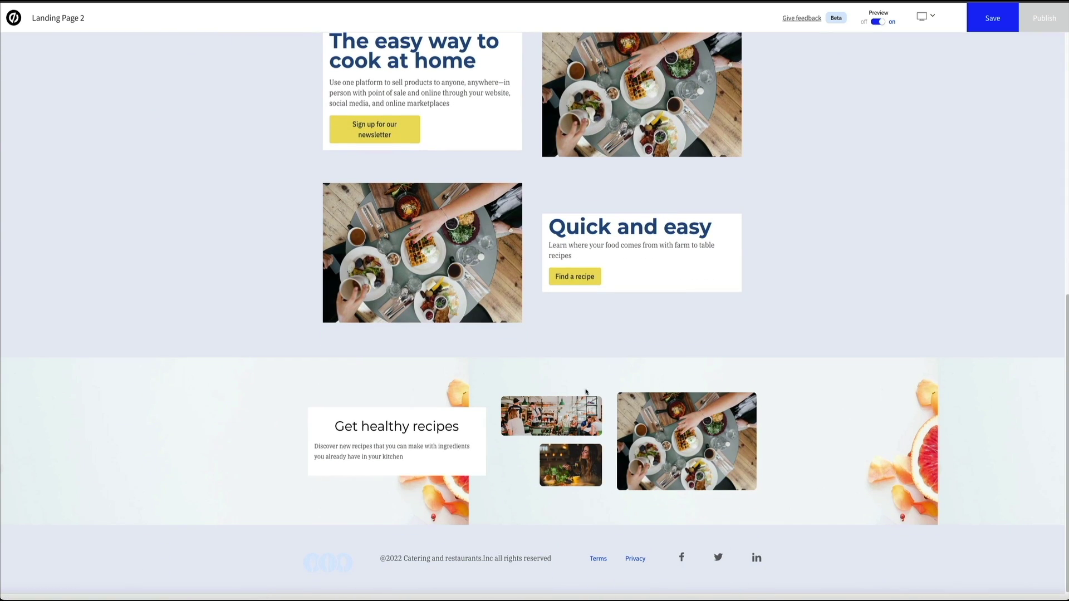
{"action": "left_click", "coordinate": [571, 282]}
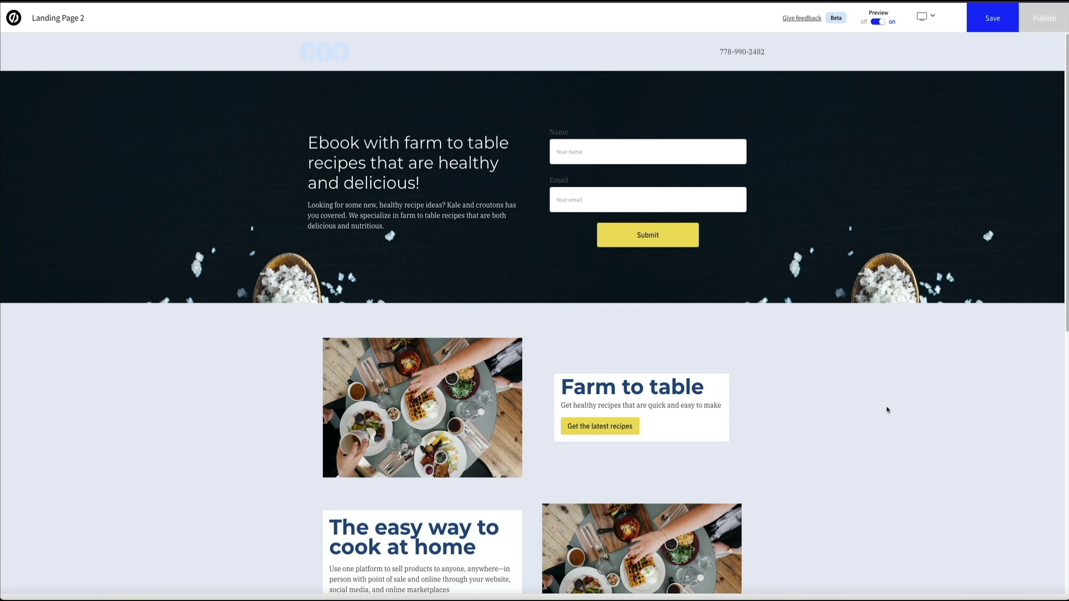
Save the finished landing page
{"action": "left_click", "coordinate": [988, 38]}
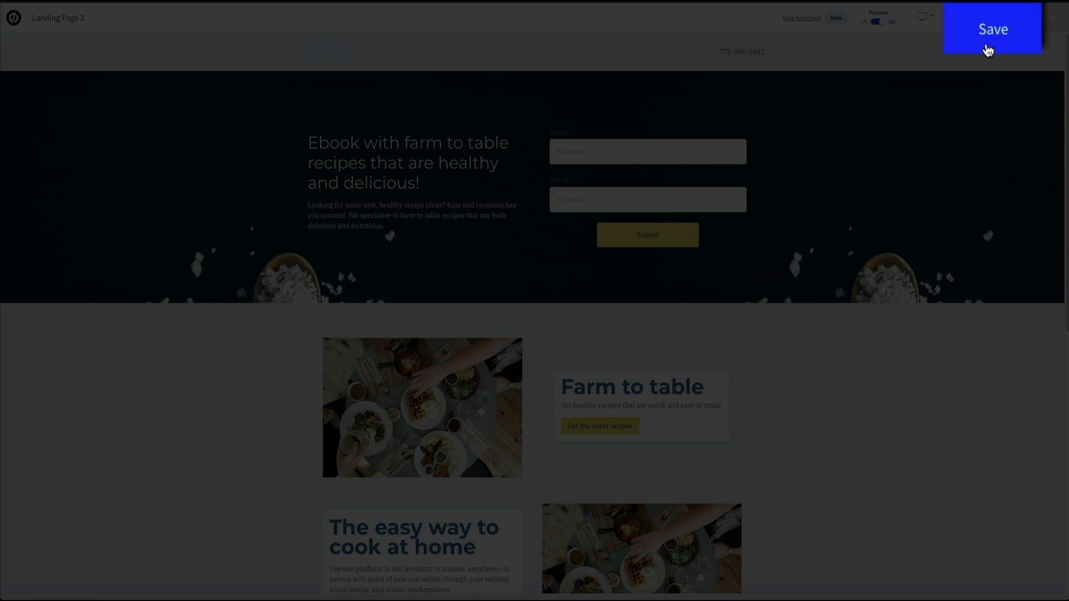
{"action": "left_click", "coordinate": [990, 27]}
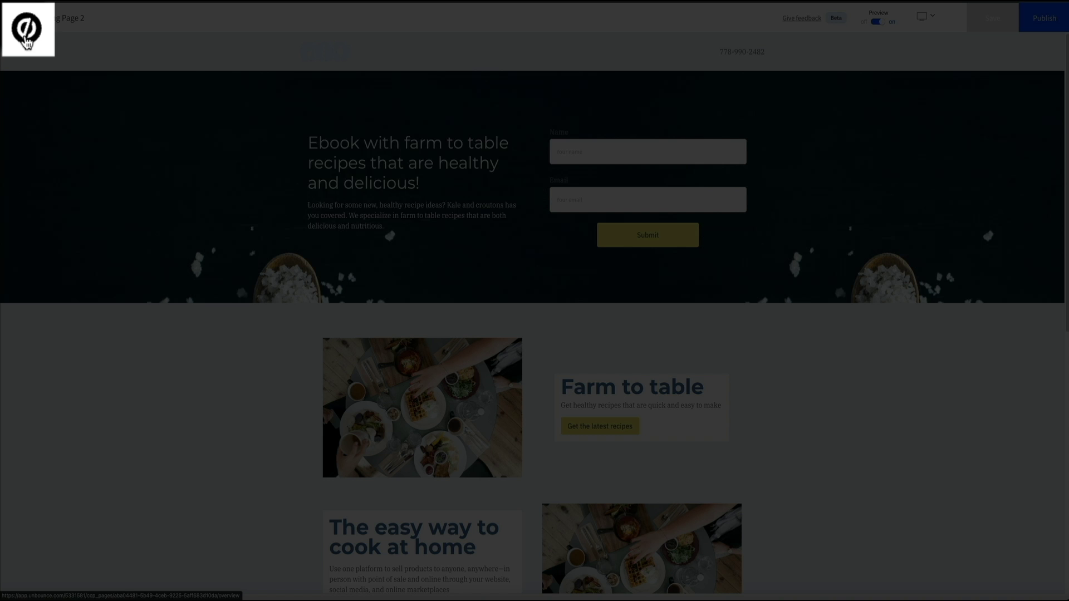
Leave the page builder and connect the WordPress domain blogdemotimevid.com to the Unbounce account
{"action": "left_click", "coordinate": [26, 40]}
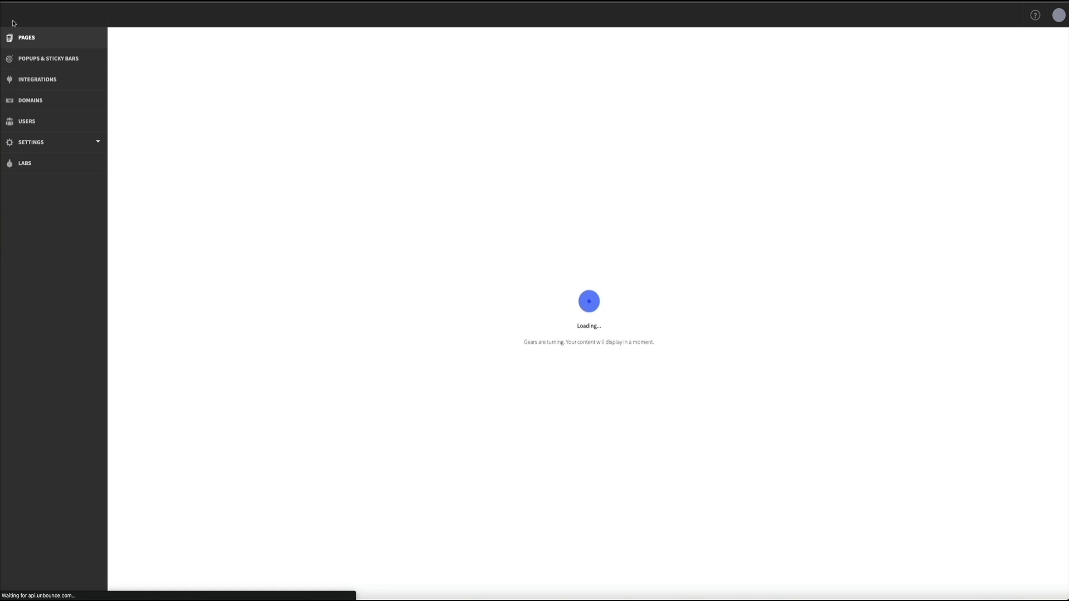
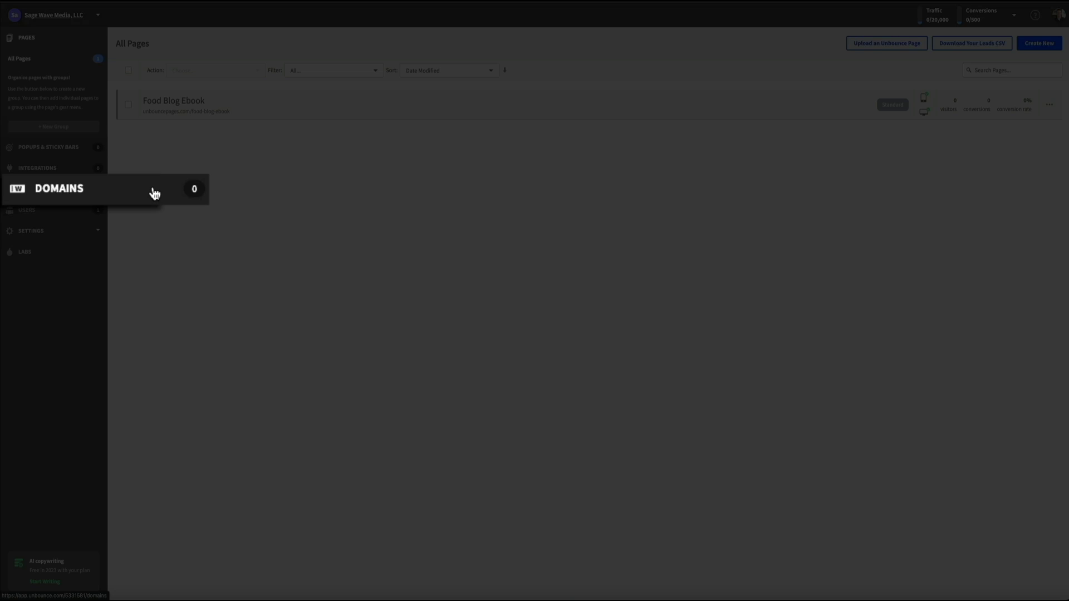
{"action": "left_click", "coordinate": [78, 190]}
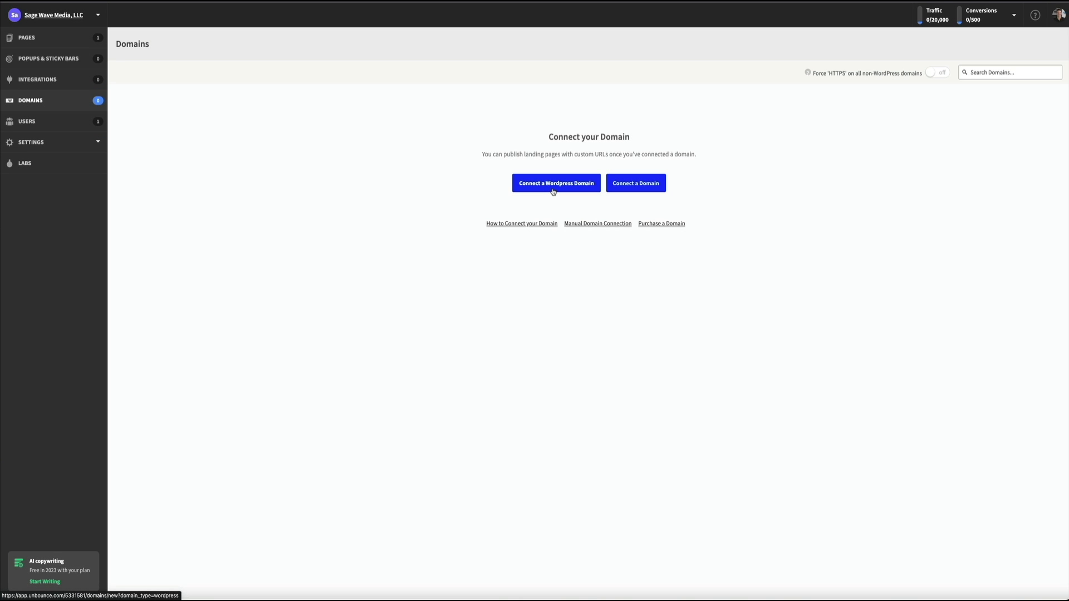
{"action": "left_click", "coordinate": [553, 191]}
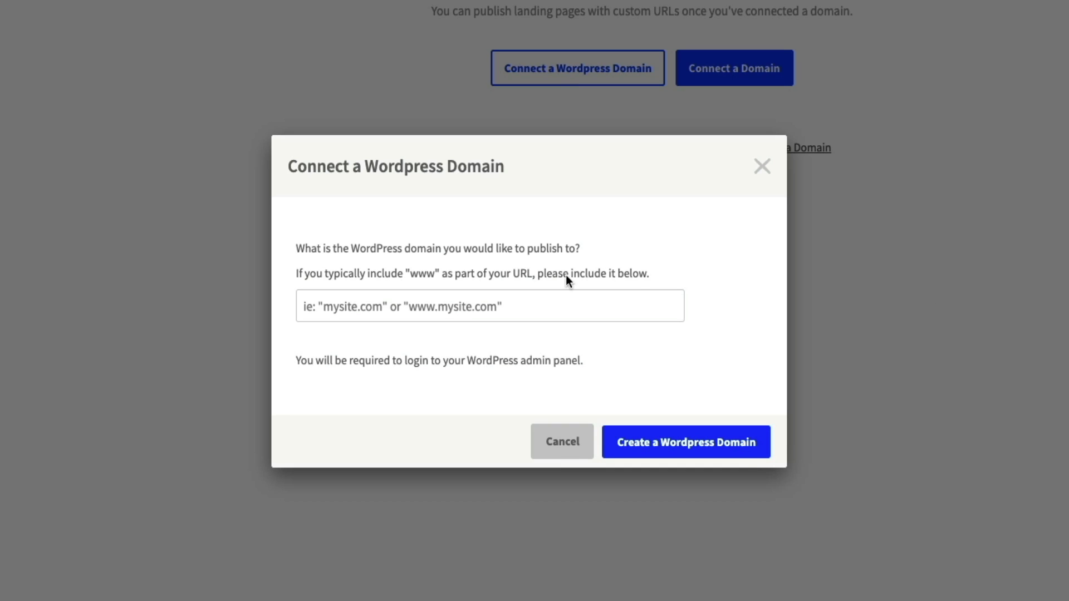
{"action": "left_click", "coordinate": [308, 306]}
{"action": "type", "text": "blogdemotimevid.com"}
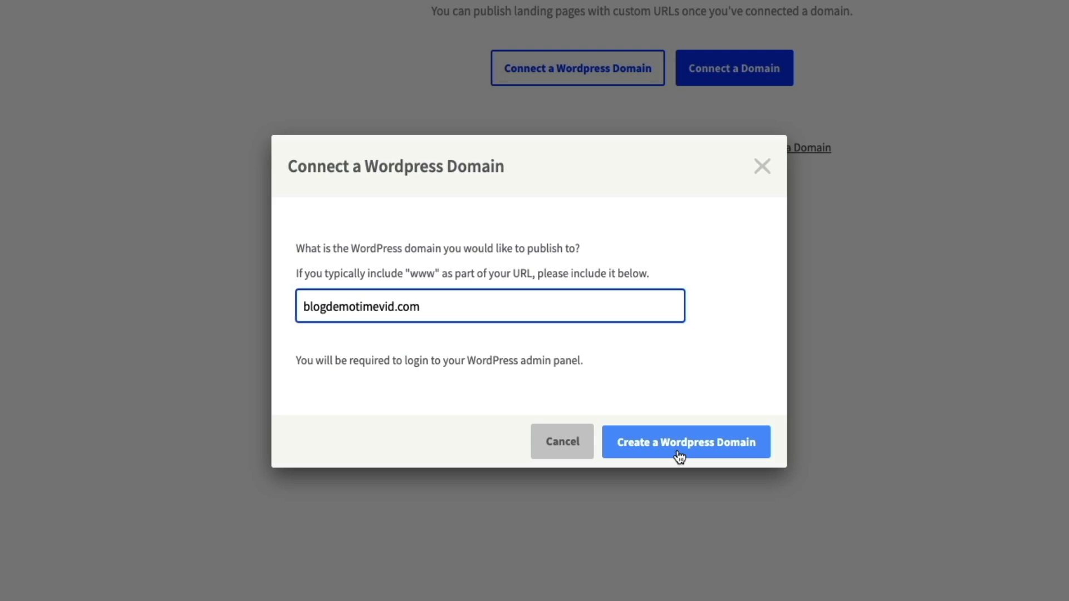
{"action": "left_click", "coordinate": [679, 455]}
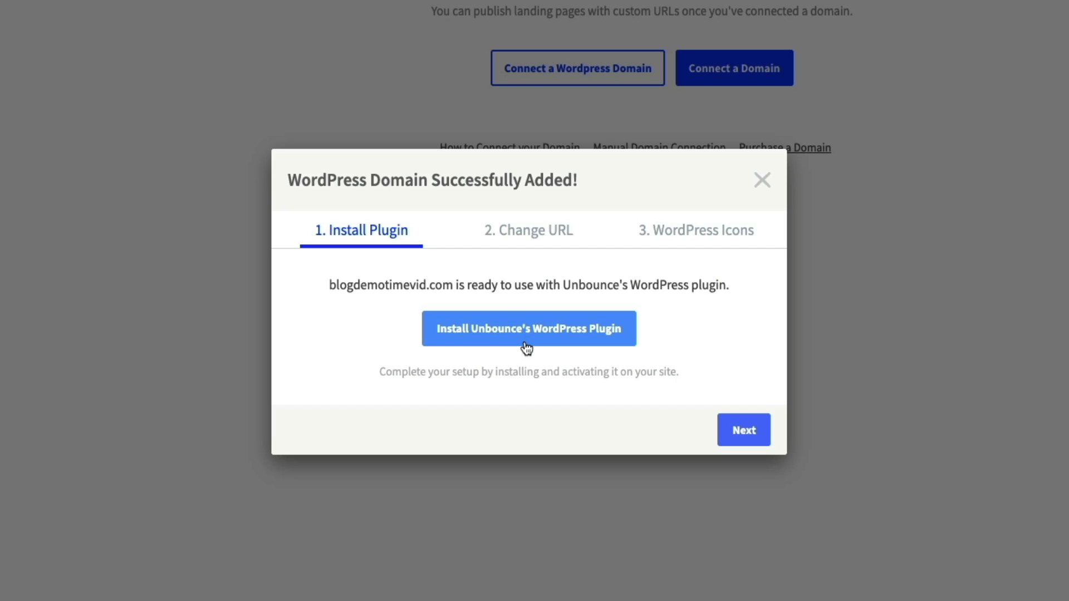
Install and activate the Unbounce Landing Pages plugin on the WordPress site, skipping the restore point each time
{"action": "left_click", "coordinate": [527, 344]}
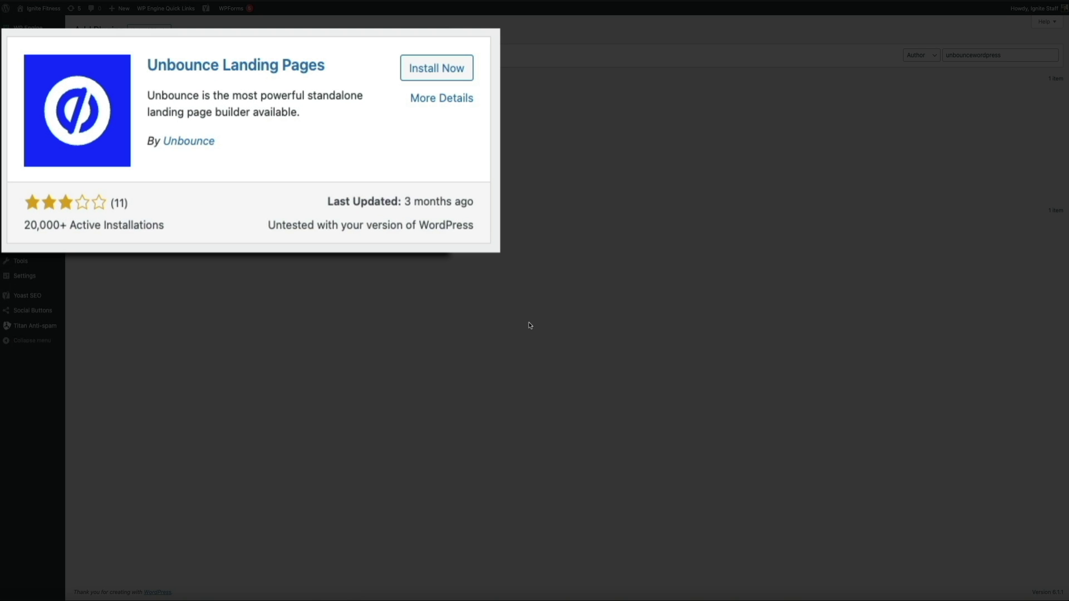
{"action": "left_click", "coordinate": [437, 77]}
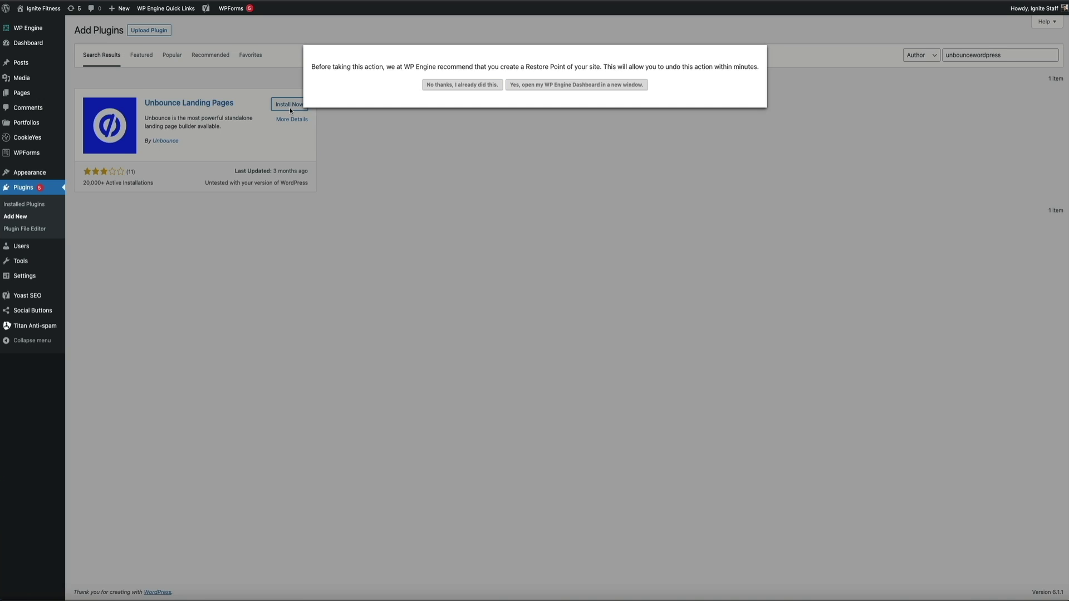
{"action": "left_click", "coordinate": [465, 87]}
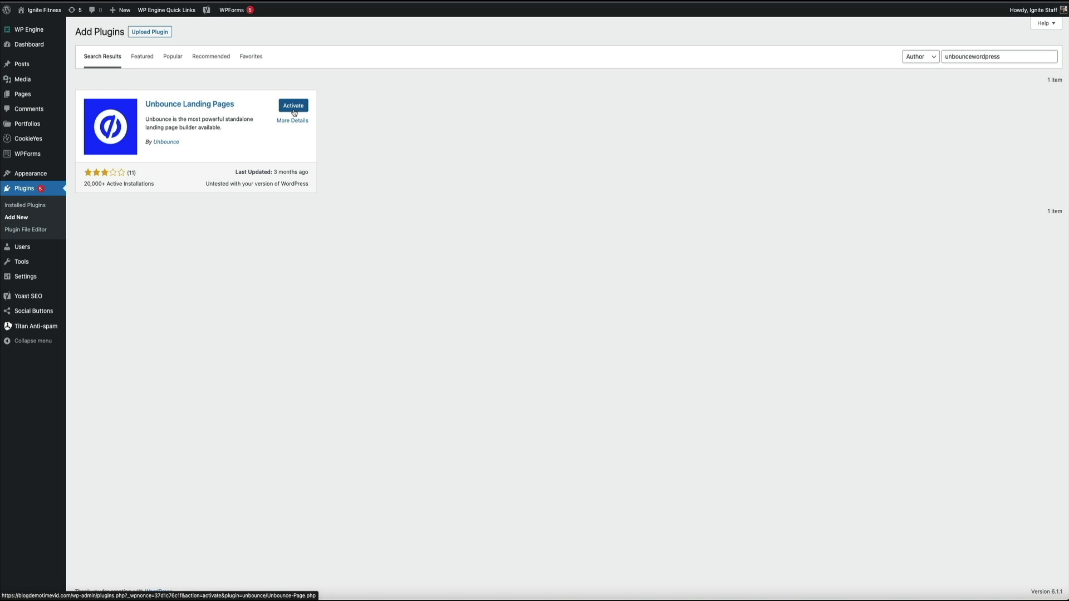
{"action": "left_click", "coordinate": [293, 106]}
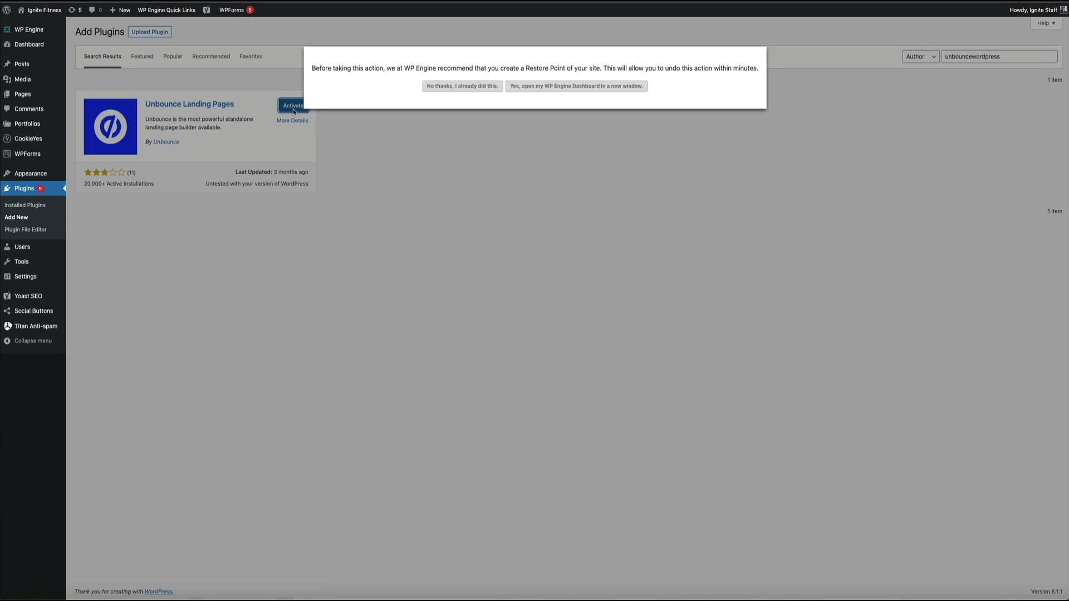
{"action": "left_click", "coordinate": [459, 88]}
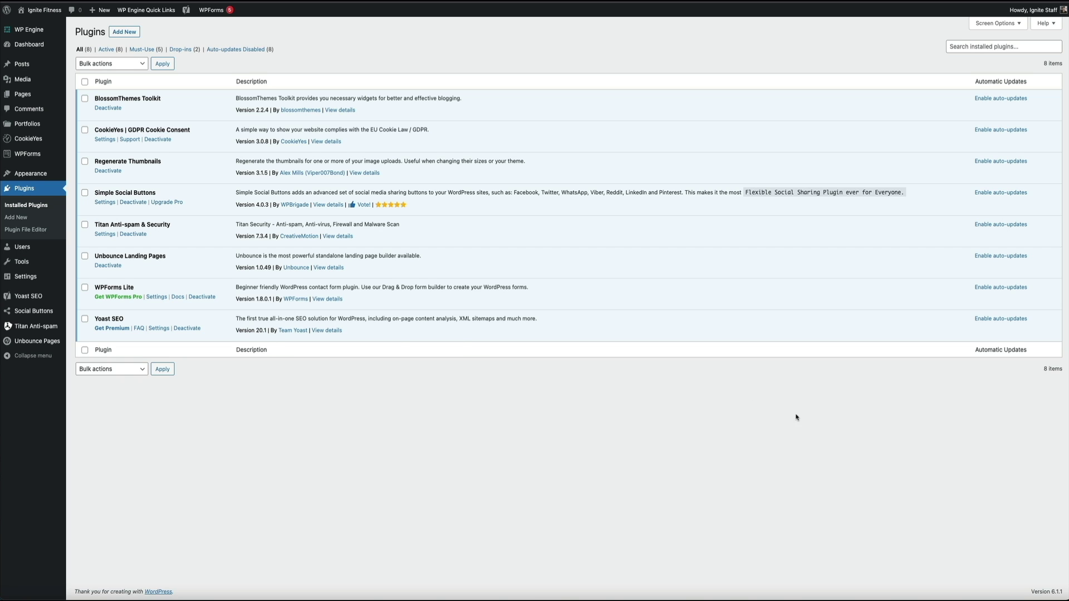
Authorize the WordPress site's Unbounce Pages plugin with the Unbounce account
{"action": "mouse_move", "coordinate": [41, 340]}
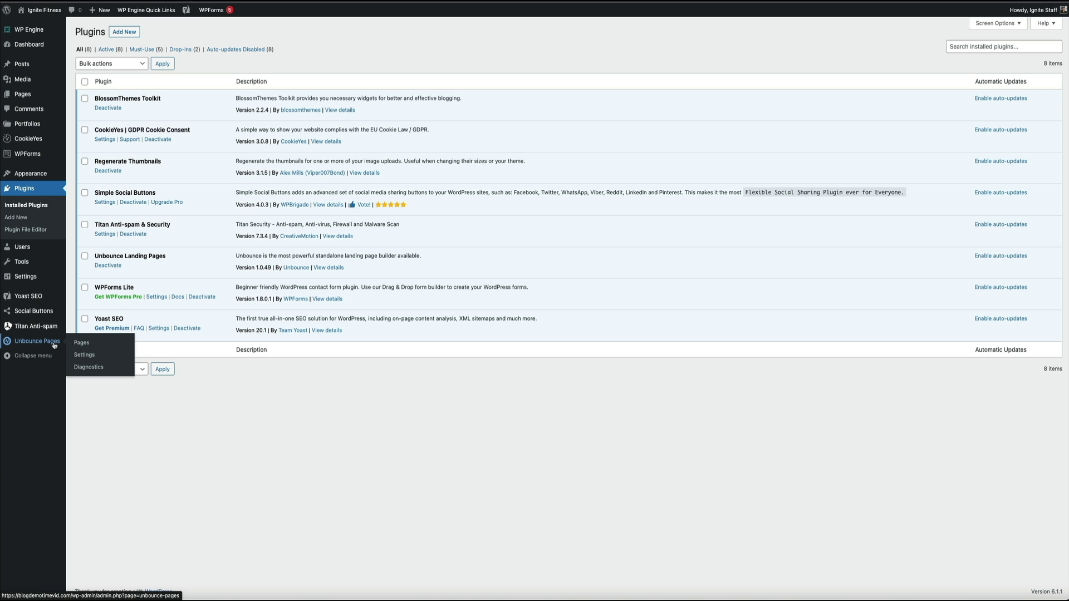
{"action": "left_click", "coordinate": [54, 344]}
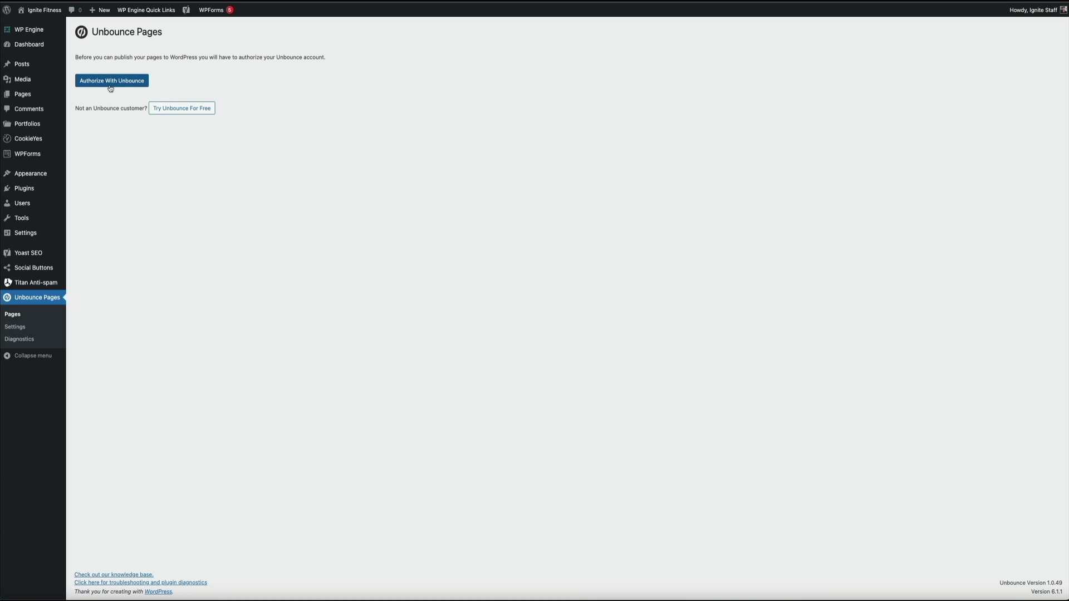
{"action": "left_click", "coordinate": [110, 86]}
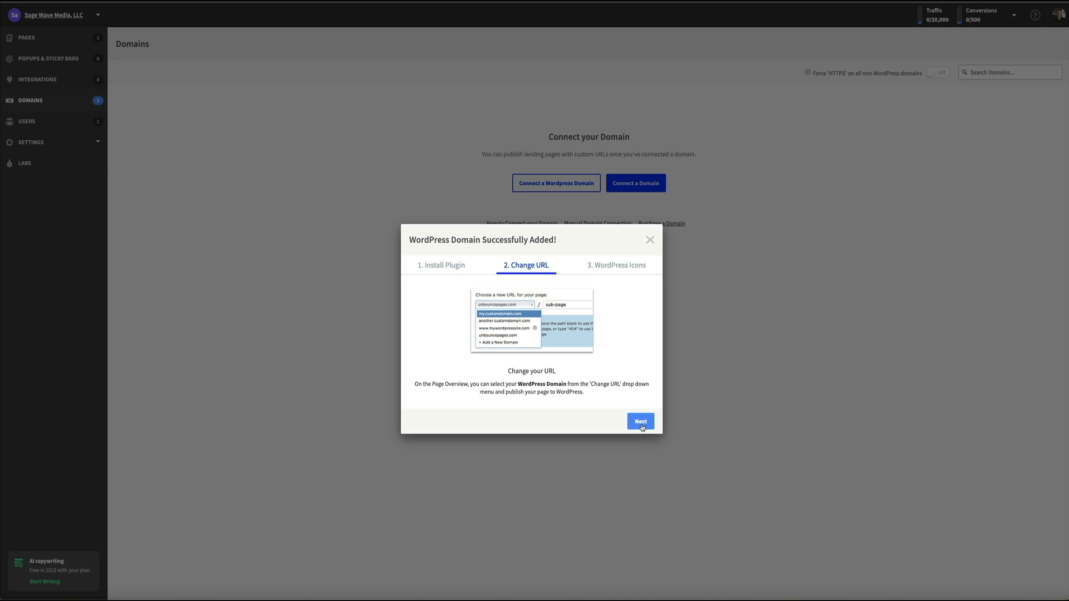
Finish the WordPress domain setup guide in Unbounce and open the Food Blog Ebook page's overview
{"action": "left_click", "coordinate": [641, 424]}
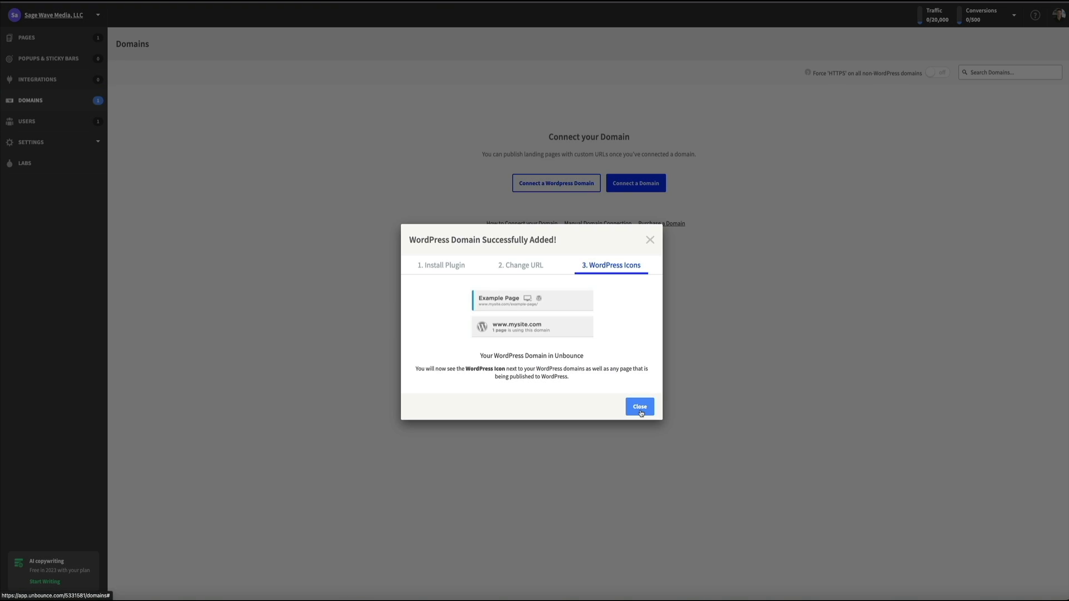
{"action": "left_click", "coordinate": [640, 411]}
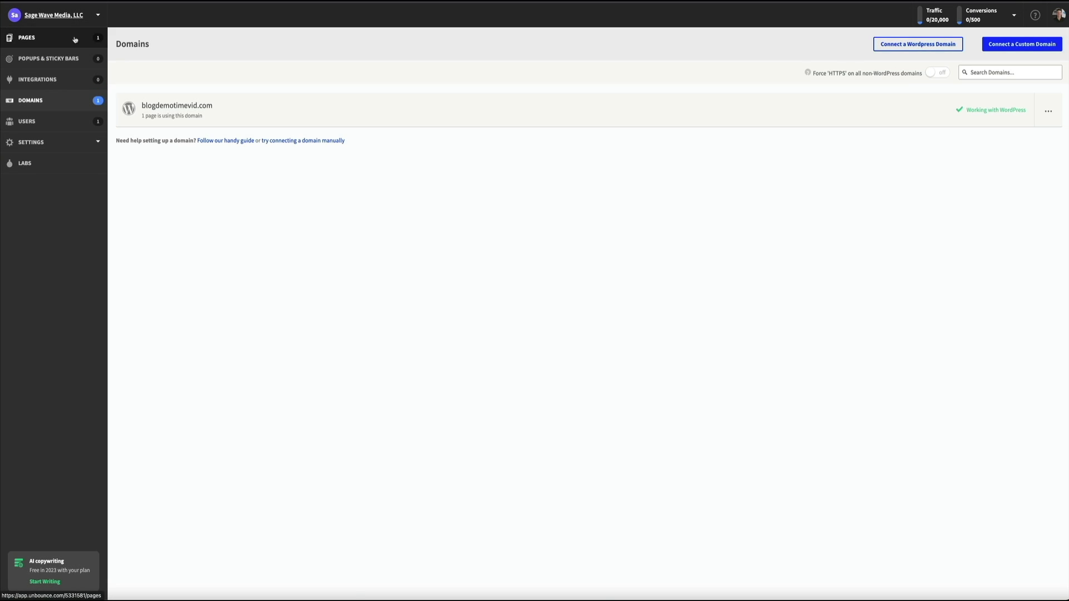
{"action": "left_click", "coordinate": [75, 39]}
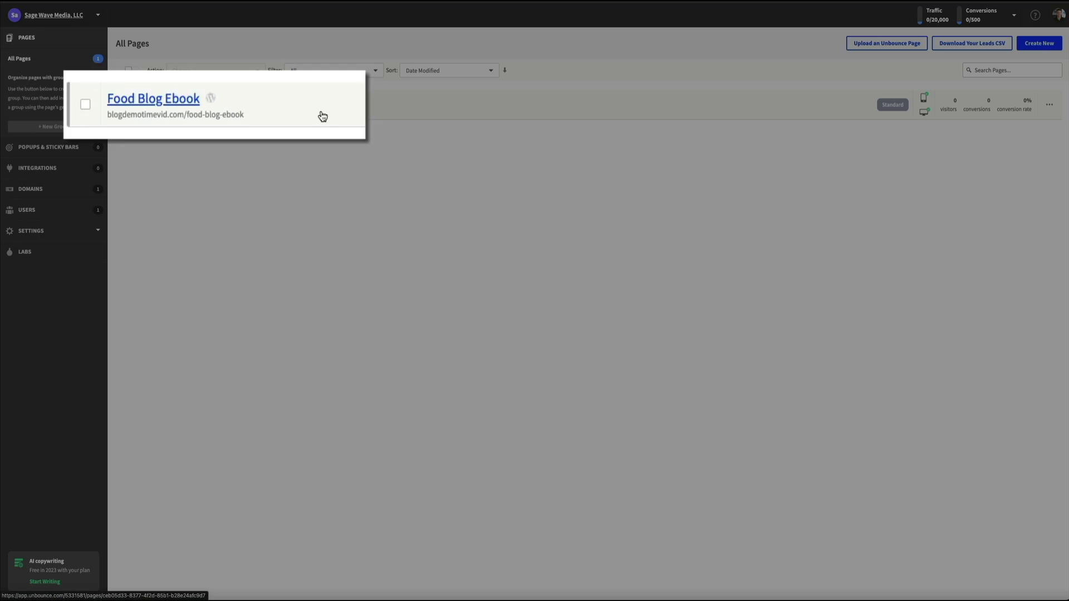
{"action": "left_click", "coordinate": [286, 110]}
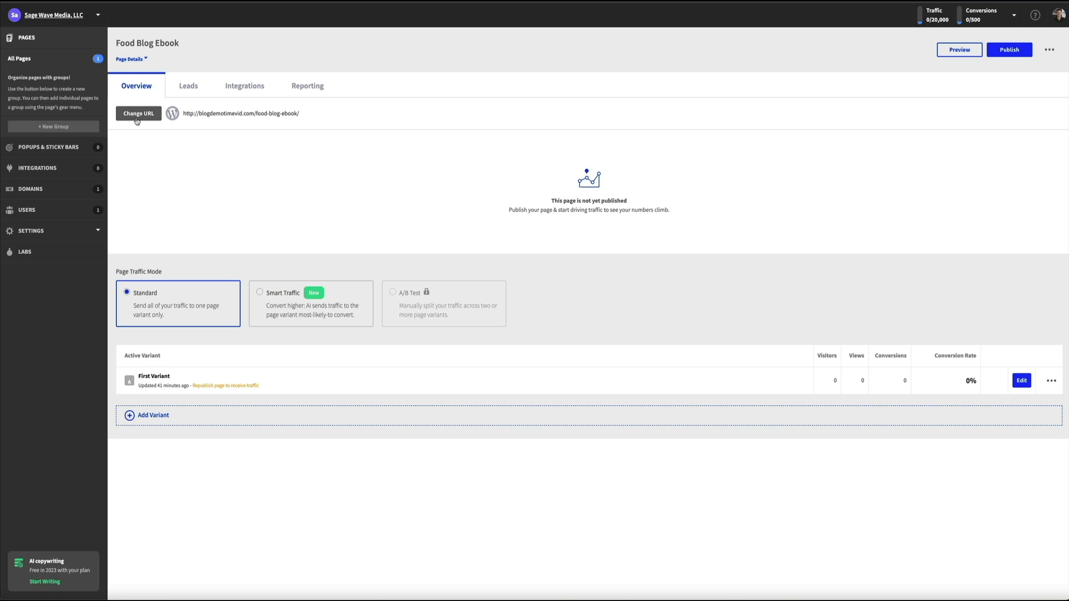
Try out ultimate-food-blog-ebook as the page path in the page's URL settings and close them without saving
{"action": "left_click", "coordinate": [136, 114]}
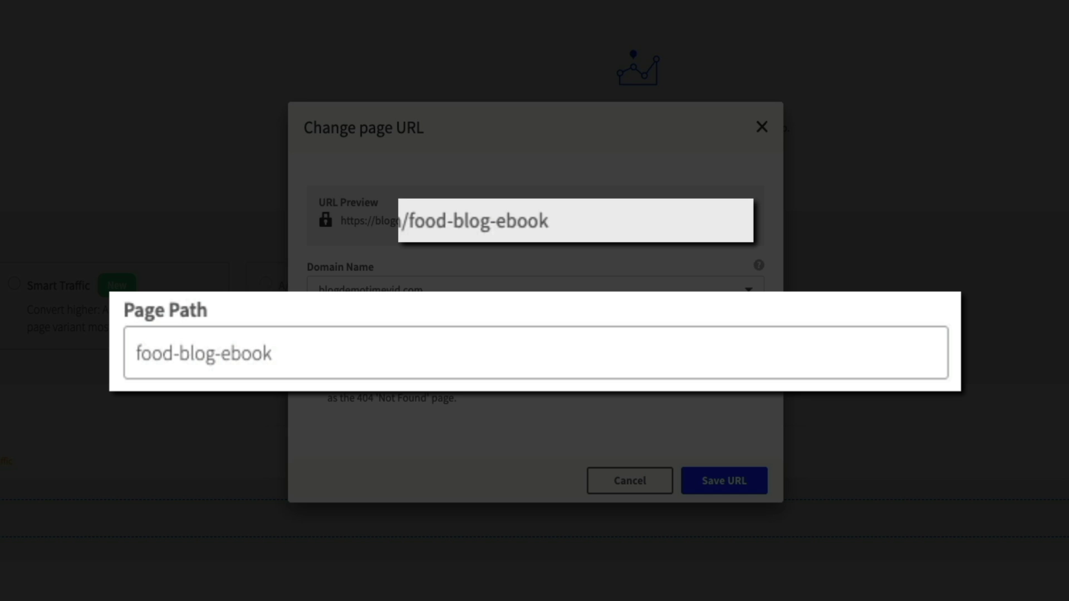
{"action": "left_click", "coordinate": [364, 346]}
{"action": "key", "text": "ctrl+shift+Left"}
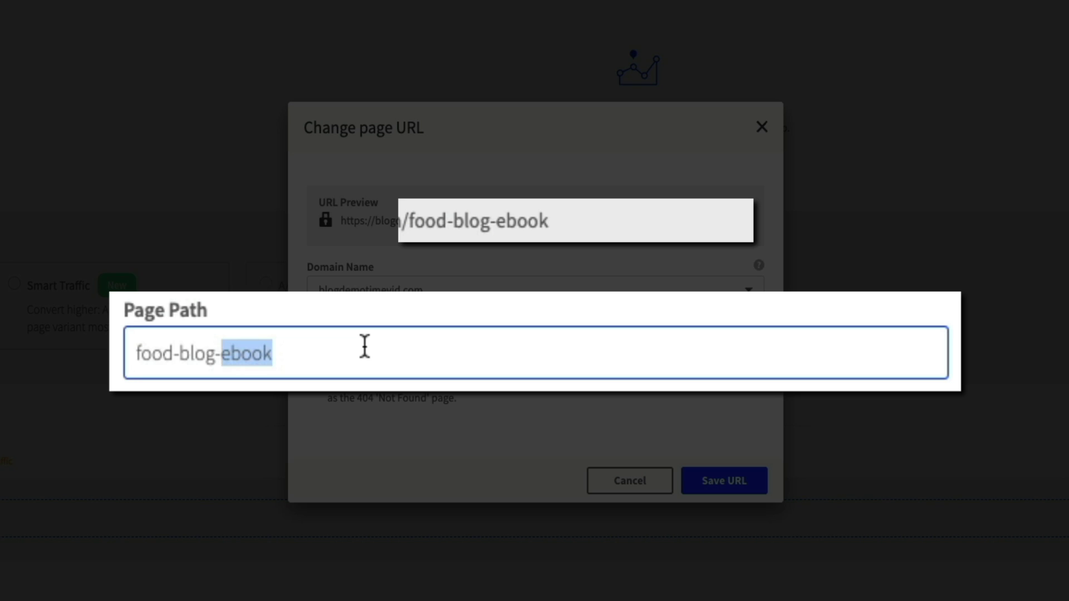
{"action": "key", "text": "ctrl+shift+Left"}
{"action": "key", "text": "ctrl+shift+Left"}
{"action": "type", "text": "ulti"}
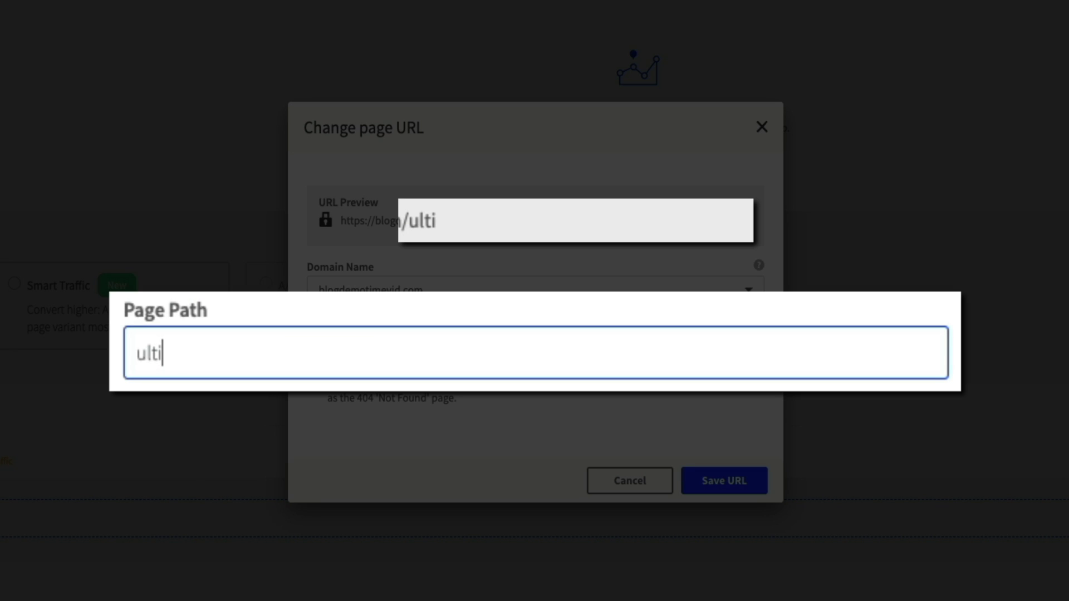
{"action": "type", "text": "mate-f"}
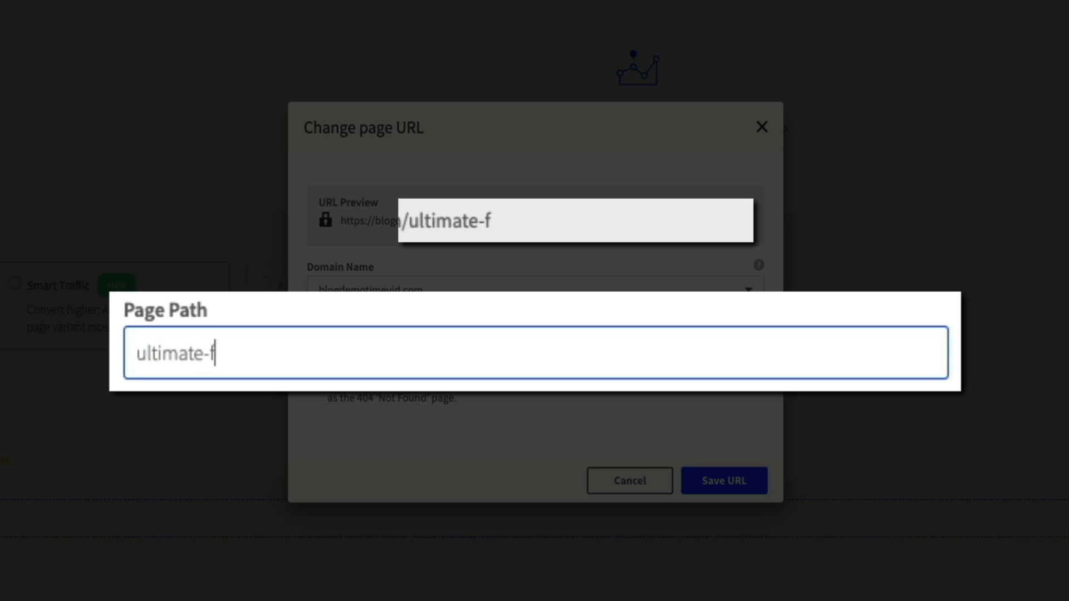
{"action": "type", "text": "ood-blog-e"}
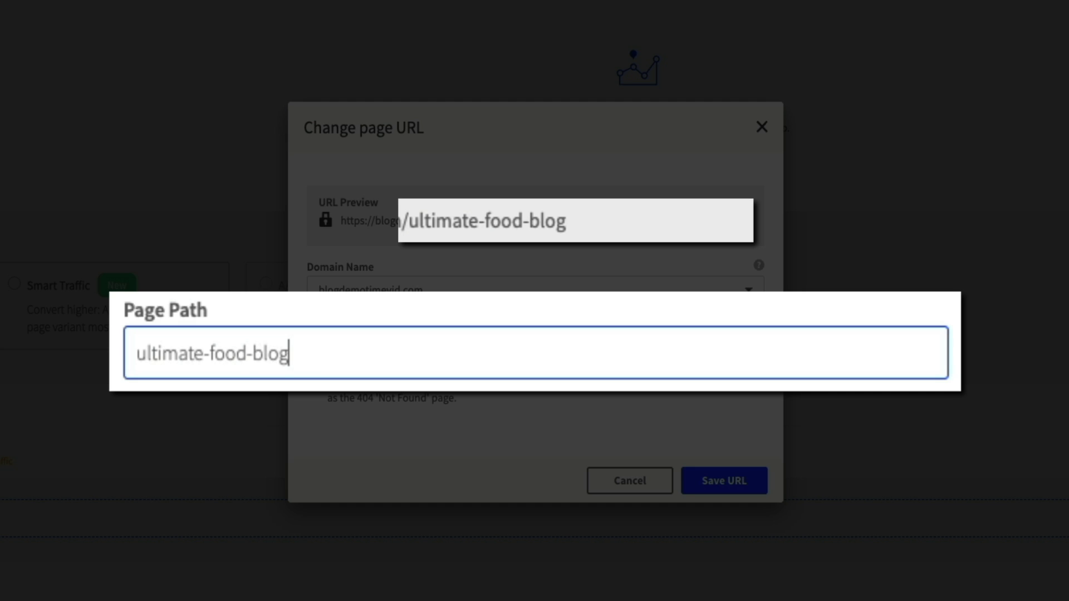
{"action": "type", "text": "book"}
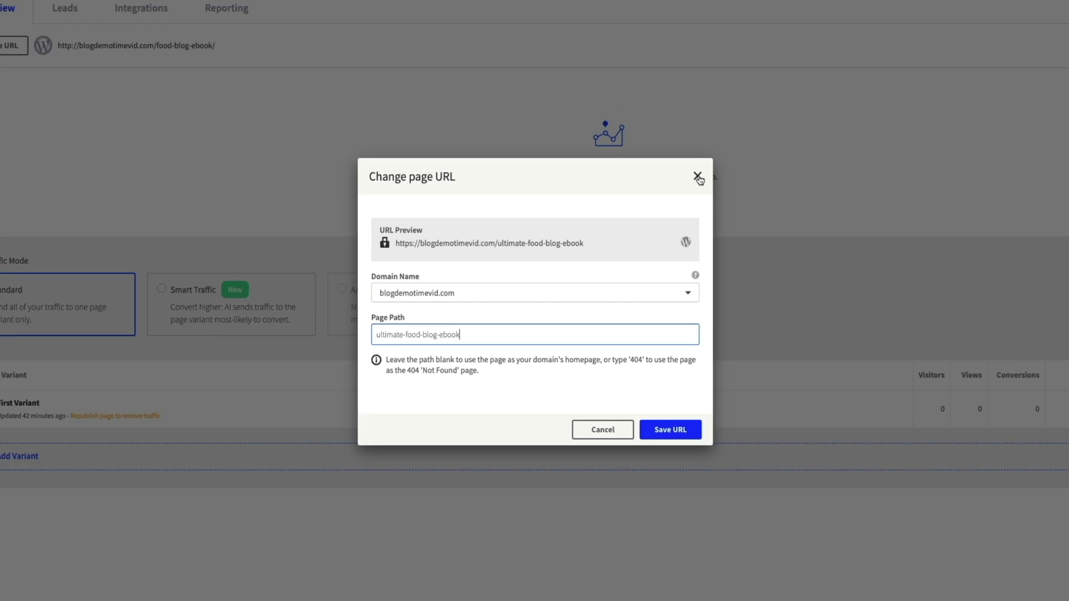
{"action": "left_click", "coordinate": [762, 127]}
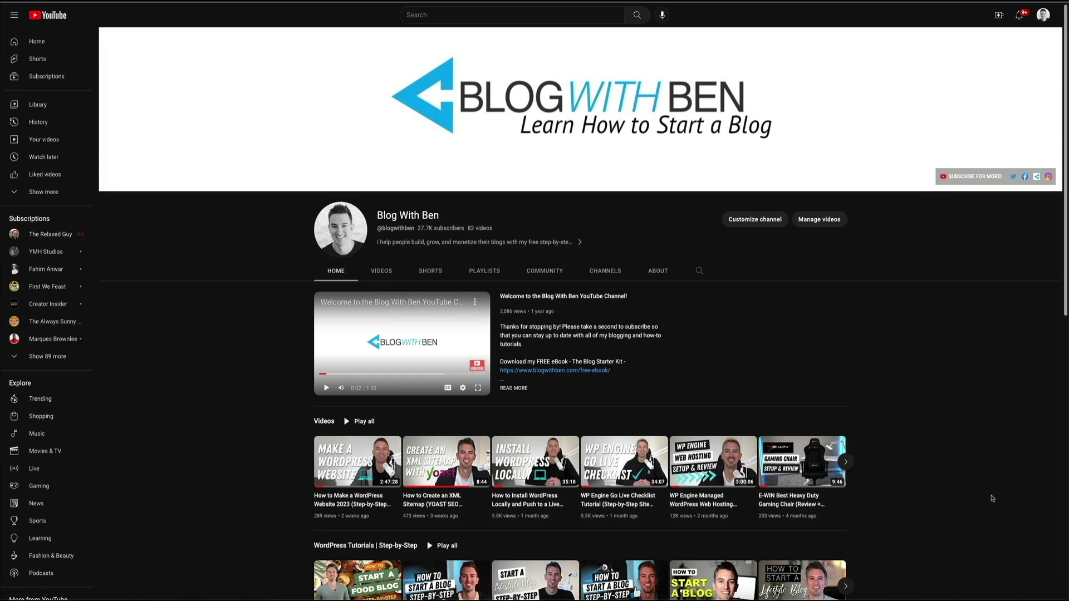
{"action": "scroll", "coordinate": [992, 499], "scroll_direction": "down", "scroll_amount": 4}
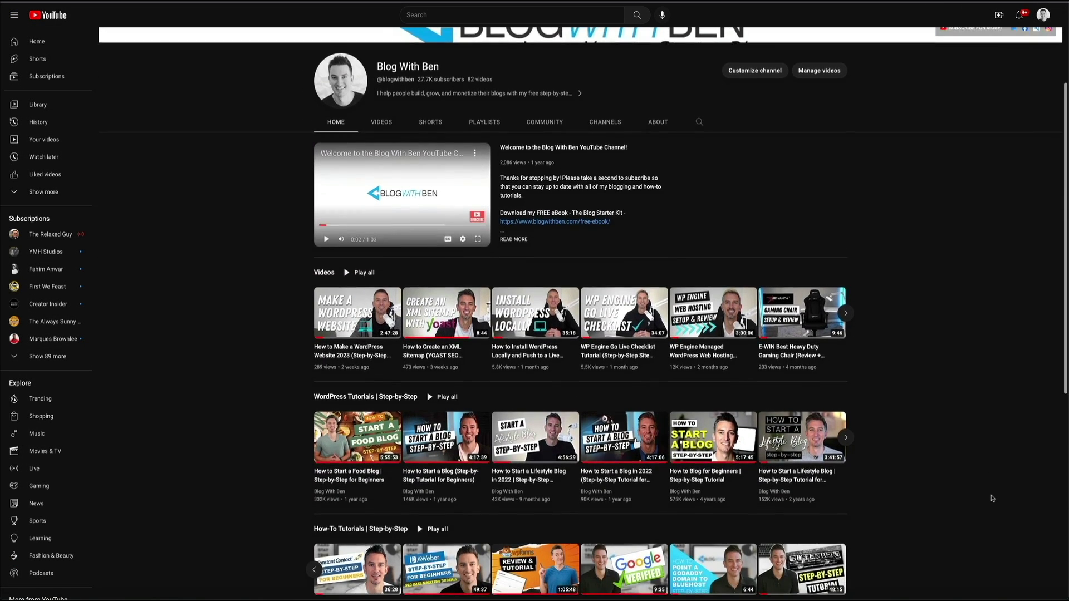
{"action": "scroll", "coordinate": [991, 497], "scroll_direction": "down", "scroll_amount": 1}
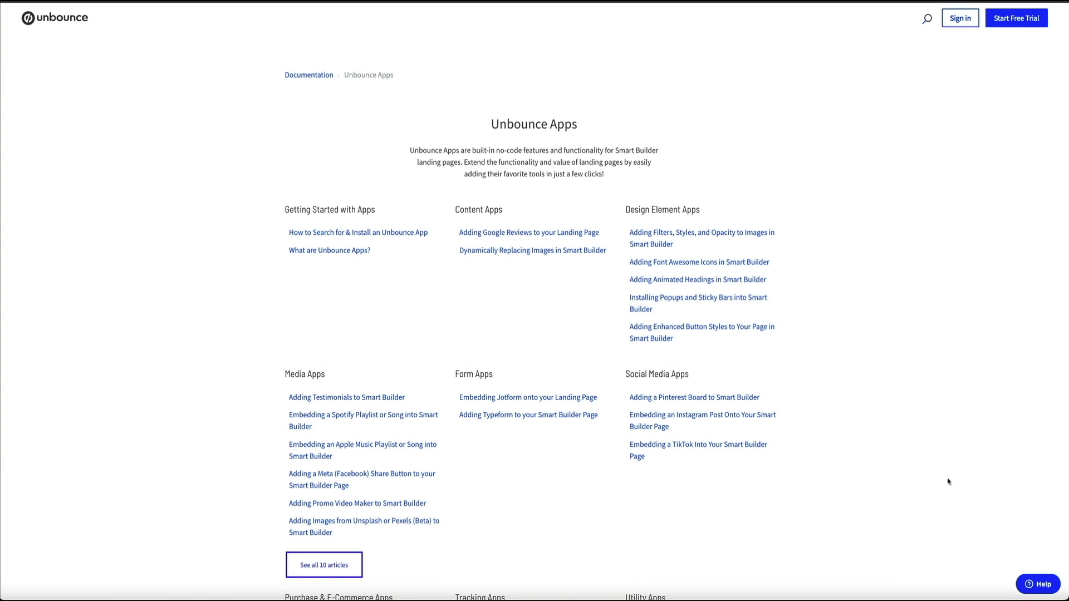
{"action": "scroll", "coordinate": [949, 482], "scroll_direction": "down", "scroll_amount": 2}
{"action": "scroll", "coordinate": [949, 482], "scroll_direction": "down", "scroll_amount": 3}
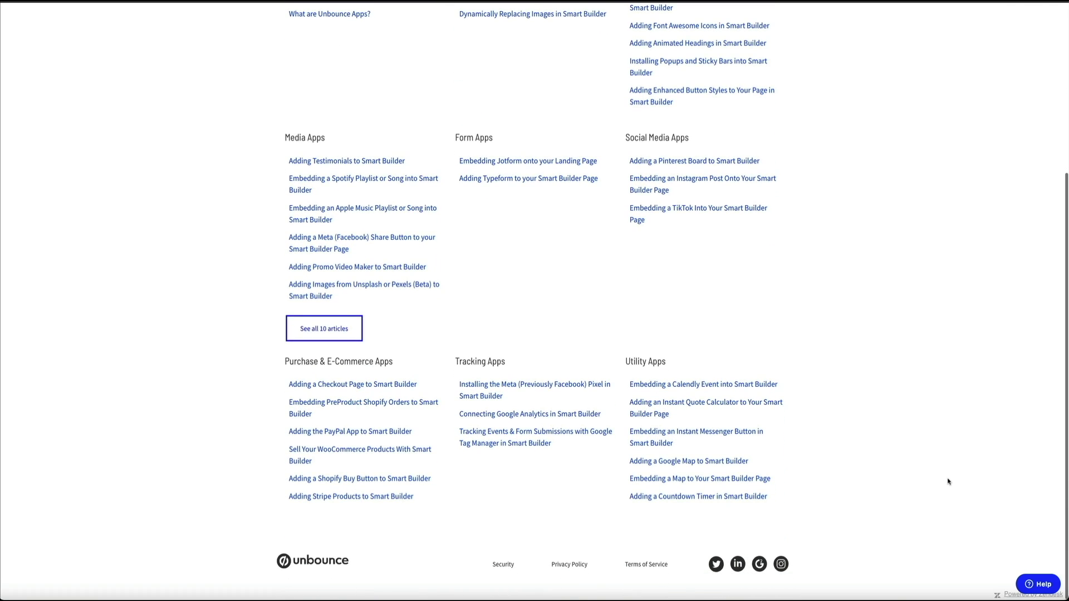
{"action": "scroll", "coordinate": [949, 483], "scroll_direction": "up", "scroll_amount": 3}
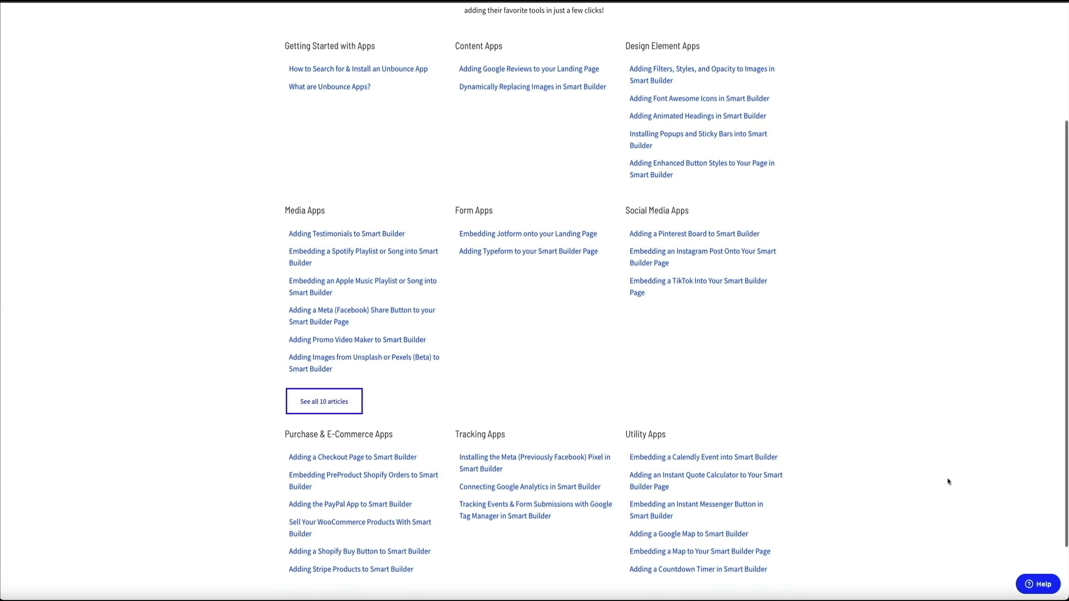
{"action": "scroll", "coordinate": [949, 482], "scroll_direction": "up", "scroll_amount": 3}
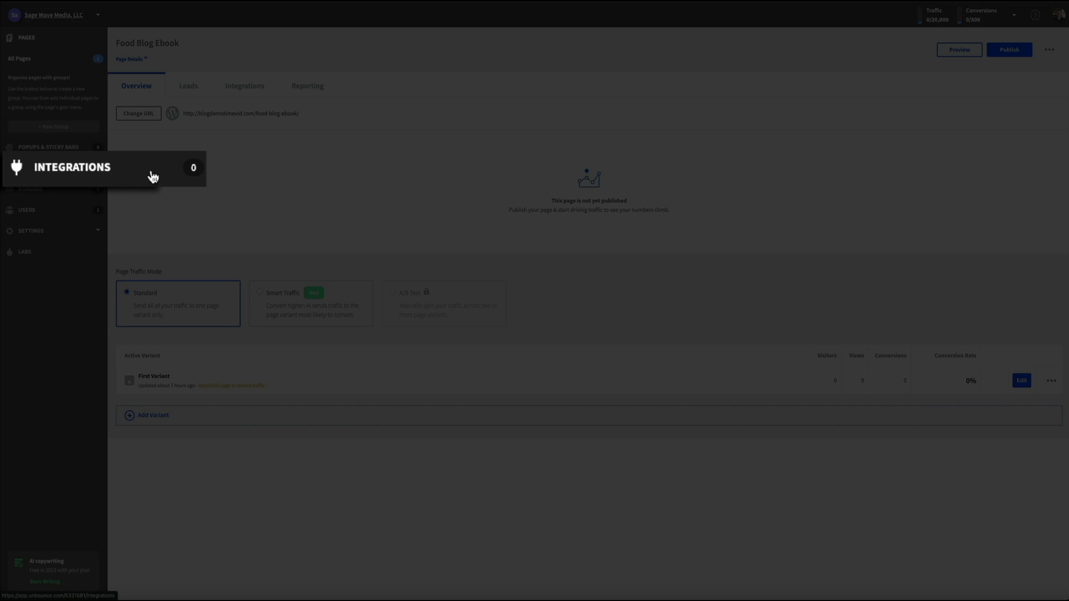
Choose AWeber from the account's native integrations and apply it to the Food Blog Ebook page
{"action": "left_click", "coordinate": [78, 168]}
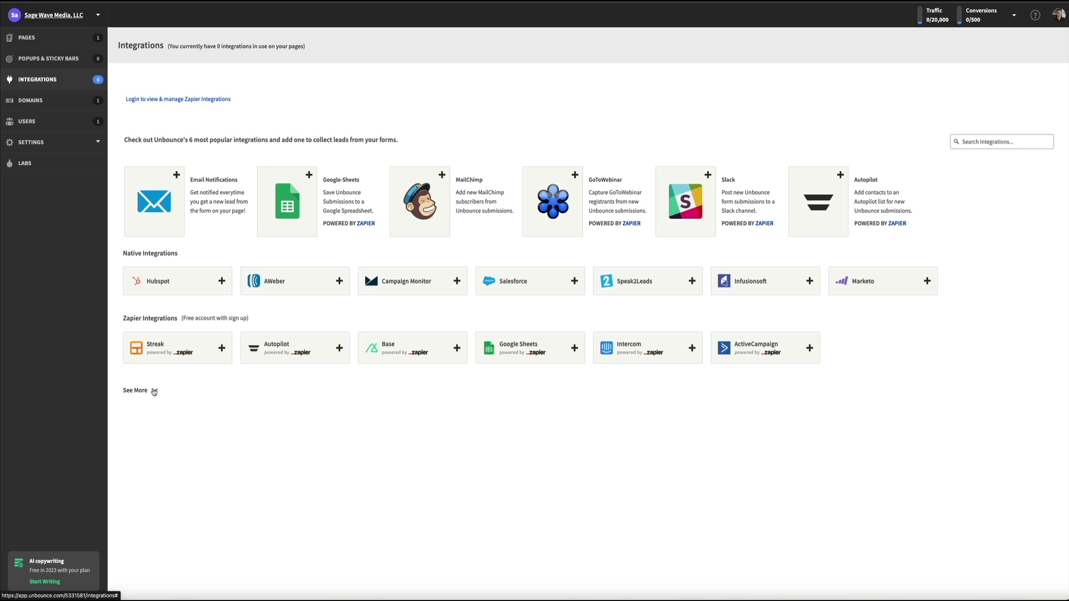
{"action": "left_click", "coordinate": [157, 394]}
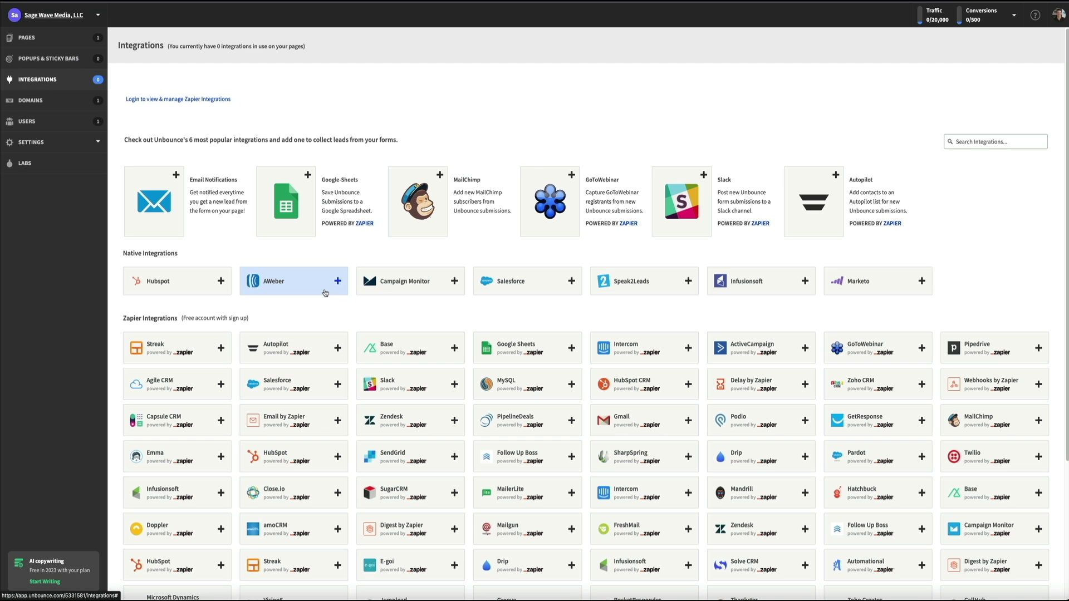
{"action": "left_click", "coordinate": [325, 293]}
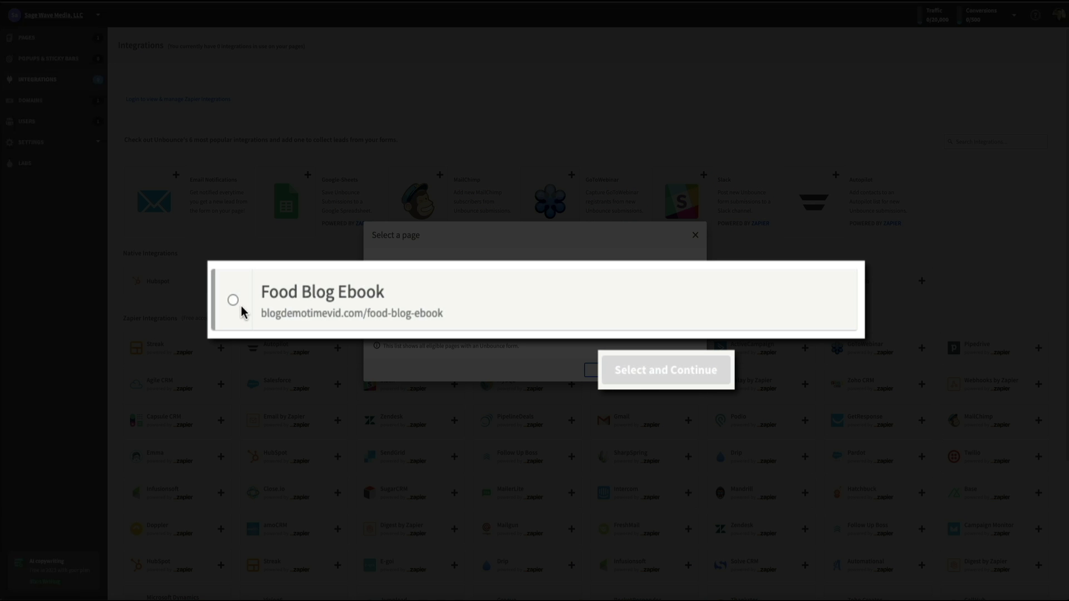
{"action": "left_click", "coordinate": [234, 300]}
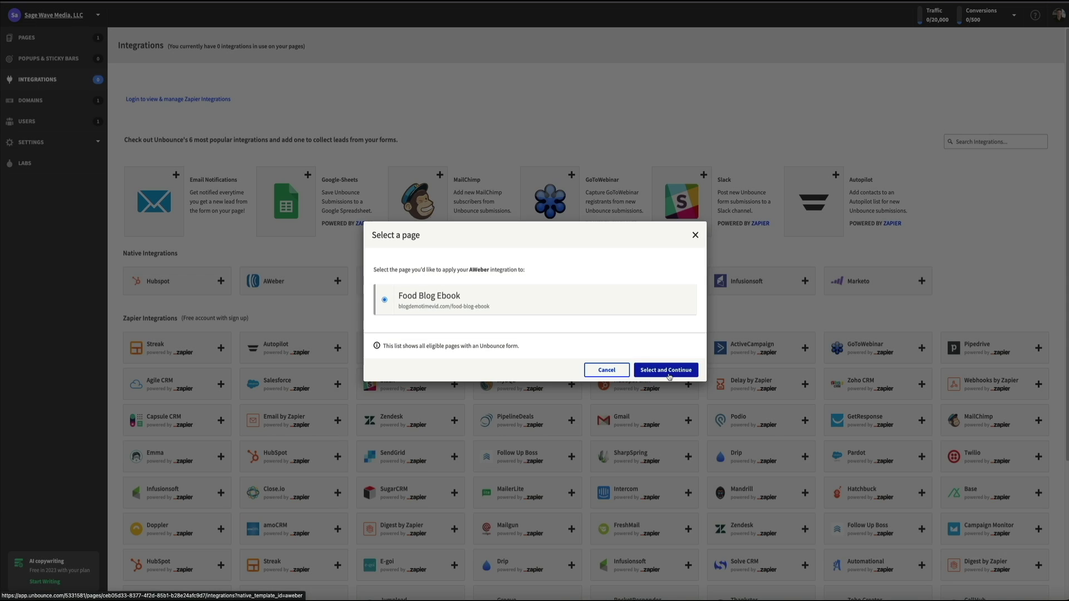
{"action": "left_click", "coordinate": [669, 372]}
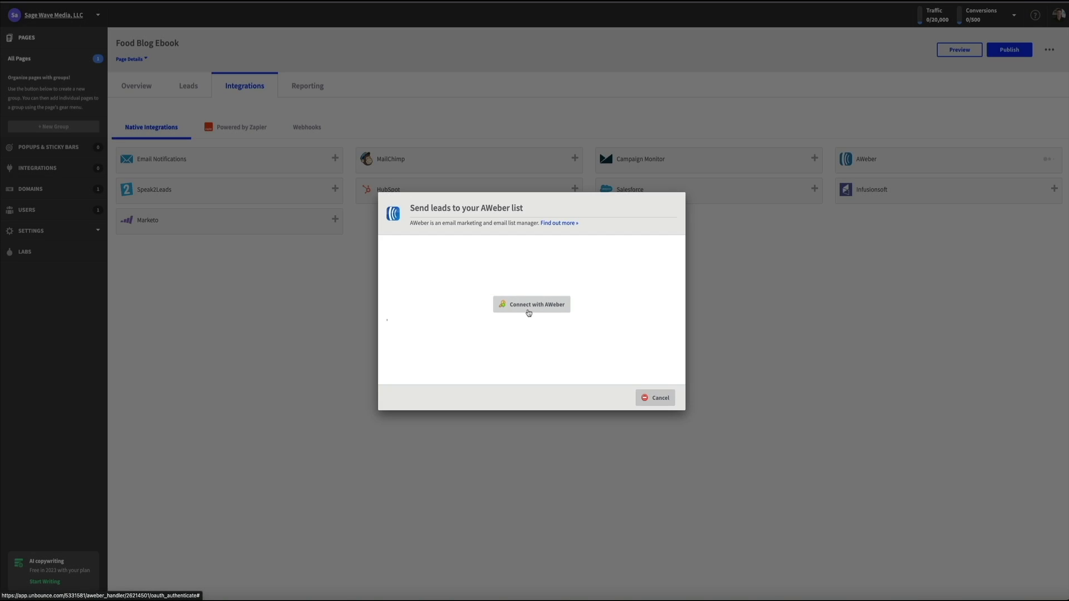
Connect the integration with the AWeber account by passing the robot check and allowing Unbounce access
{"action": "left_click", "coordinate": [528, 312]}
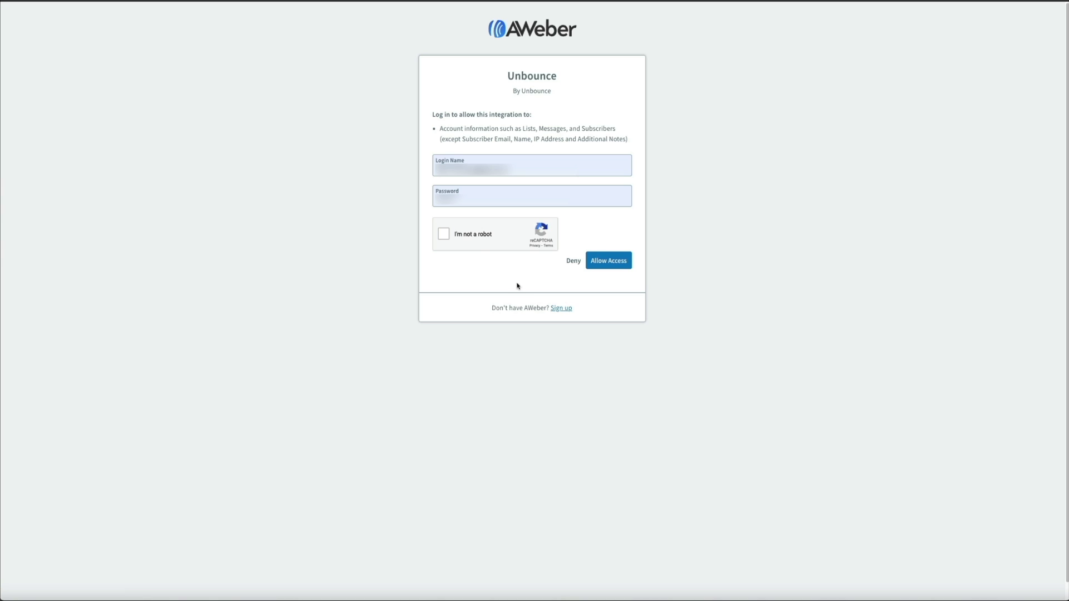
{"action": "left_click", "coordinate": [443, 234]}
{"action": "left_click", "coordinate": [609, 266]}
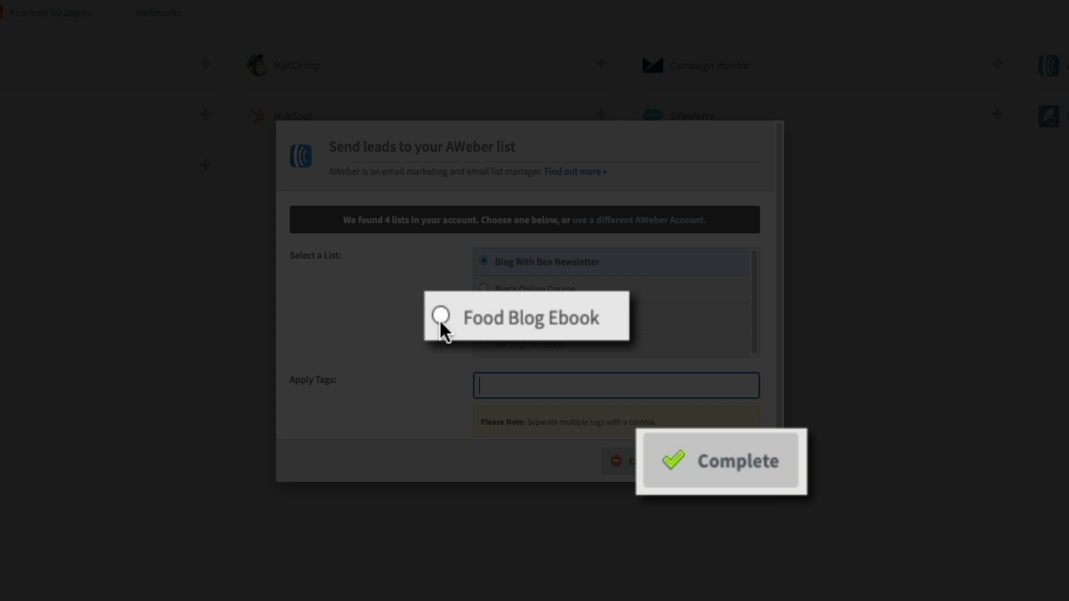
Send the page's leads to the Food Blog Ebook list in AWeber, without tags, and complete the integration
{"action": "left_click", "coordinate": [443, 319]}
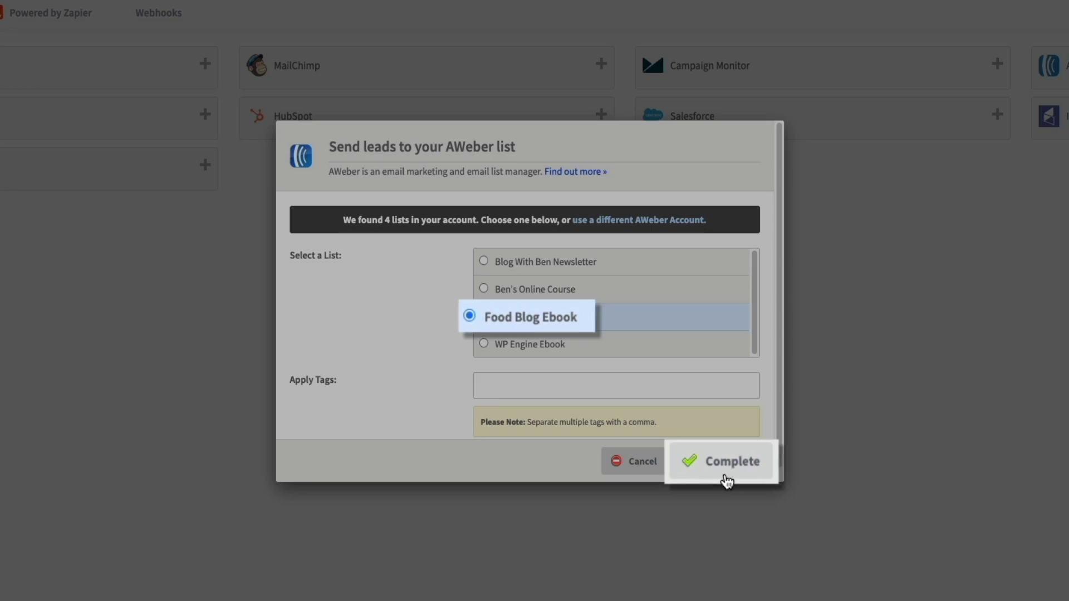
{"action": "left_click", "coordinate": [725, 473]}
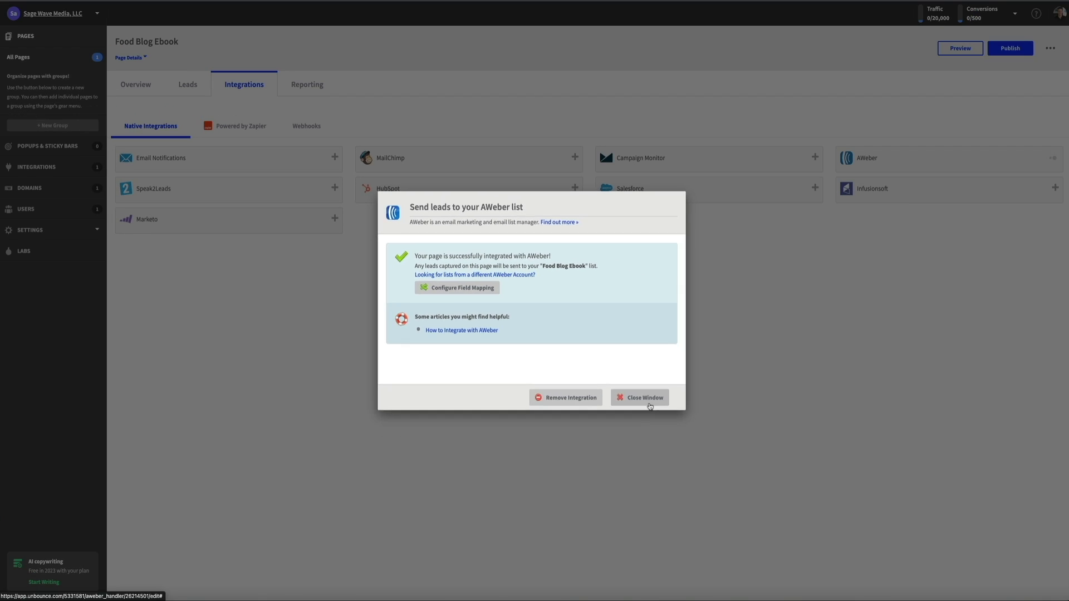
{"action": "left_click", "coordinate": [723, 471]}
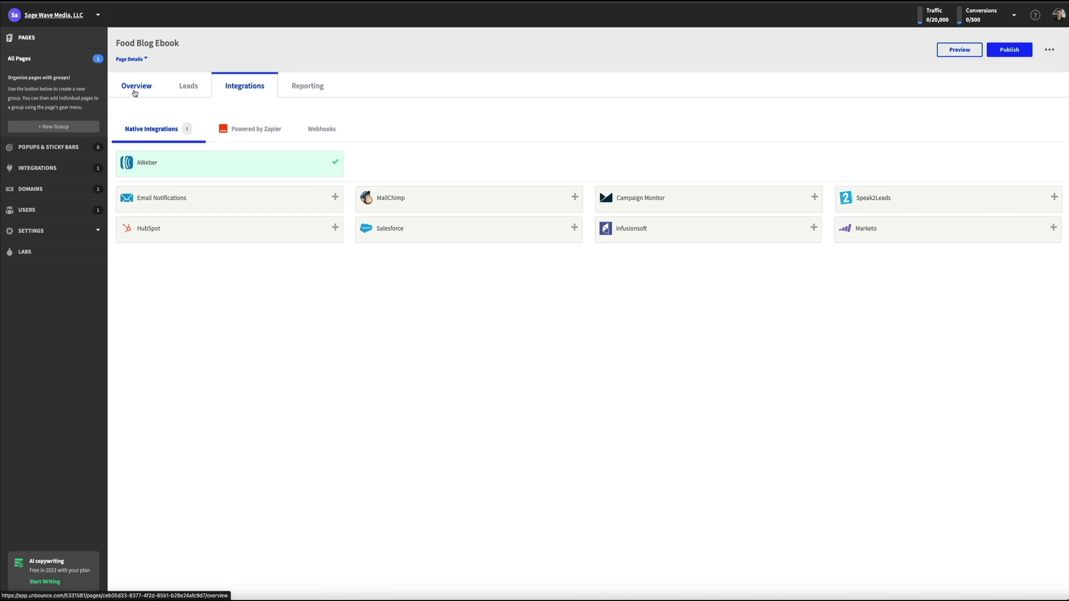
Publish the Food Blog Ebook page at blogdemotimevid.com/food-blog-ebook from its overview
{"action": "left_click", "coordinate": [134, 92]}
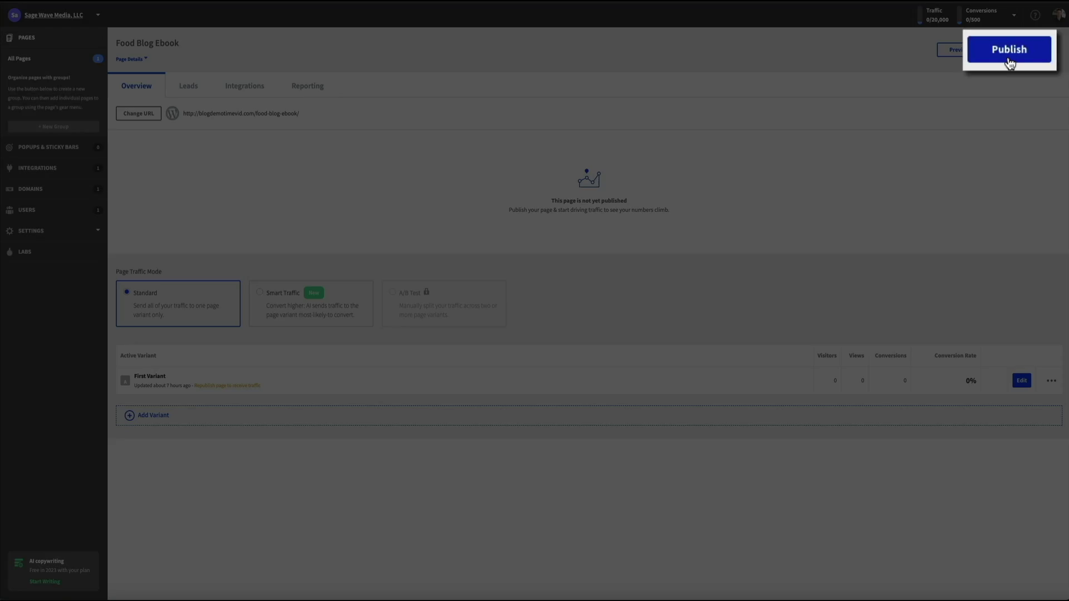
{"action": "left_click", "coordinate": [1007, 52]}
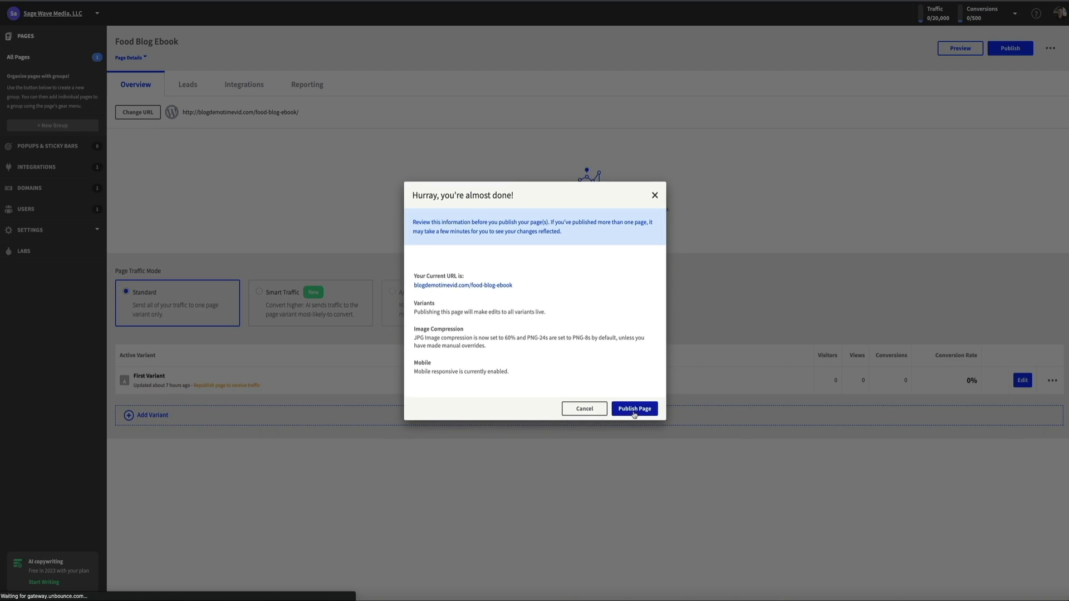
{"action": "left_click", "coordinate": [701, 480]}
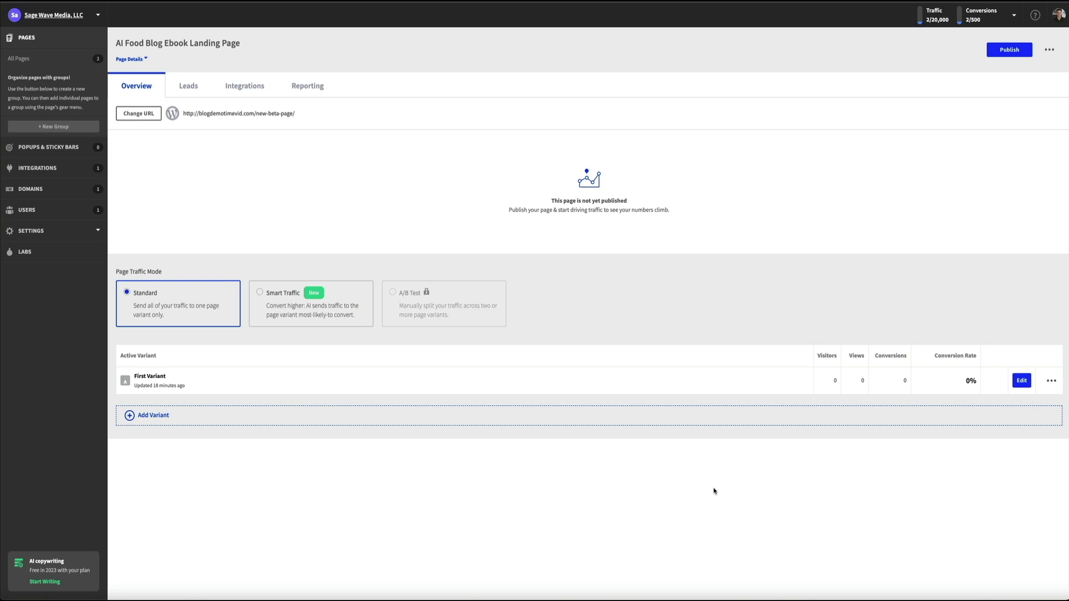
{"action": "left_click", "coordinate": [56, 39]}
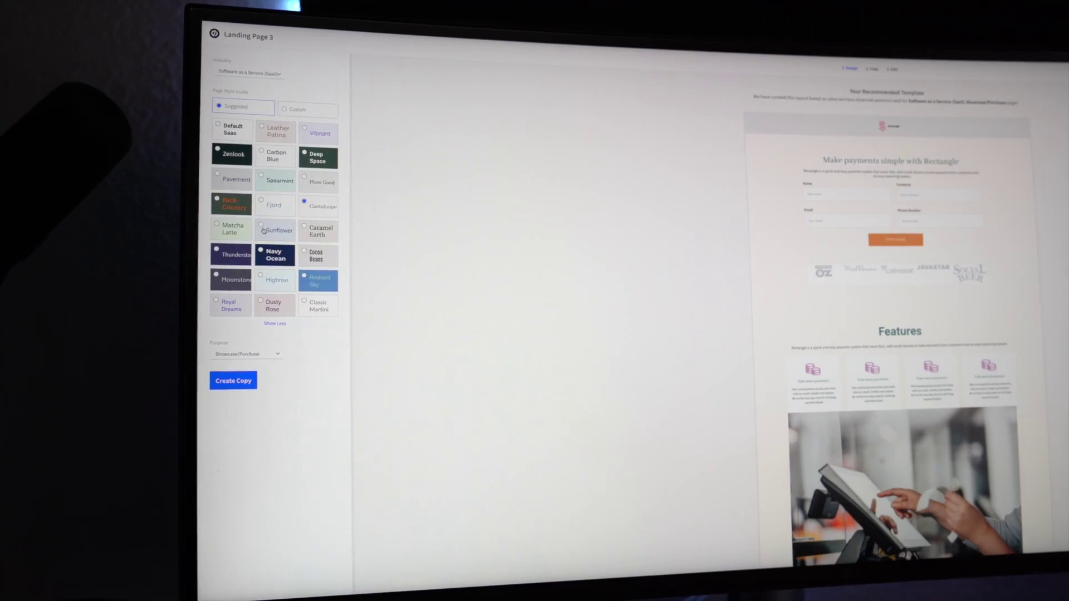
{"action": "left_click", "coordinate": [252, 227]}
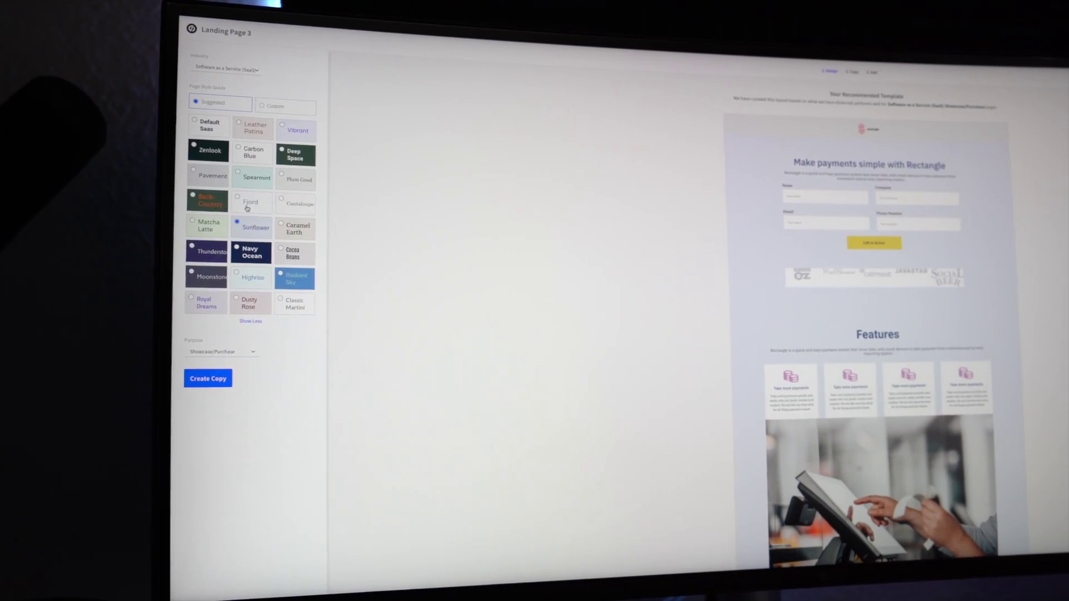
{"action": "left_click", "coordinate": [209, 153]}
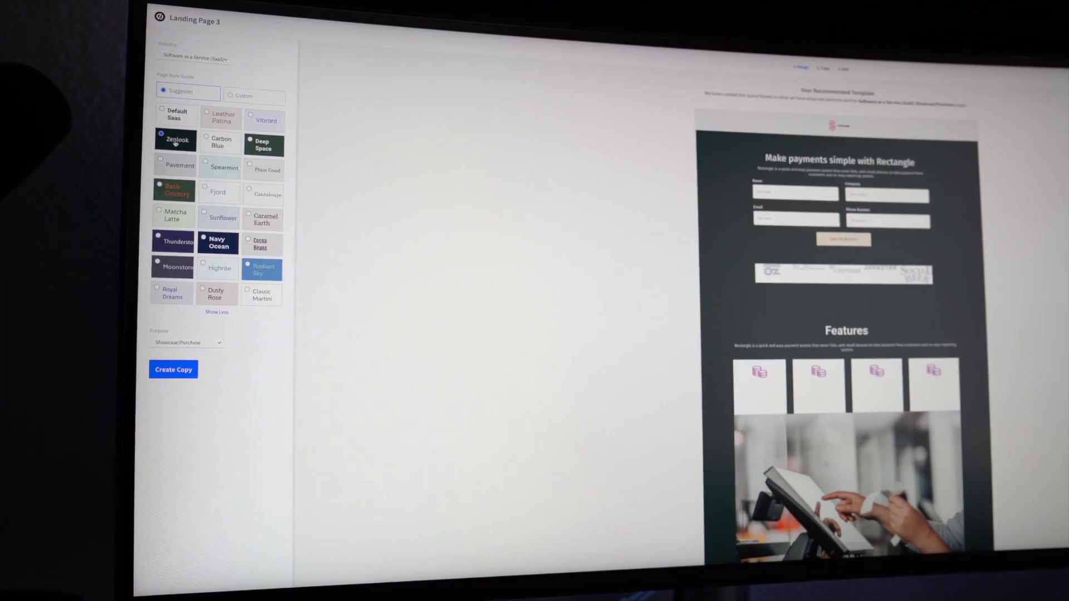
{"action": "left_click", "coordinate": [184, 244]}
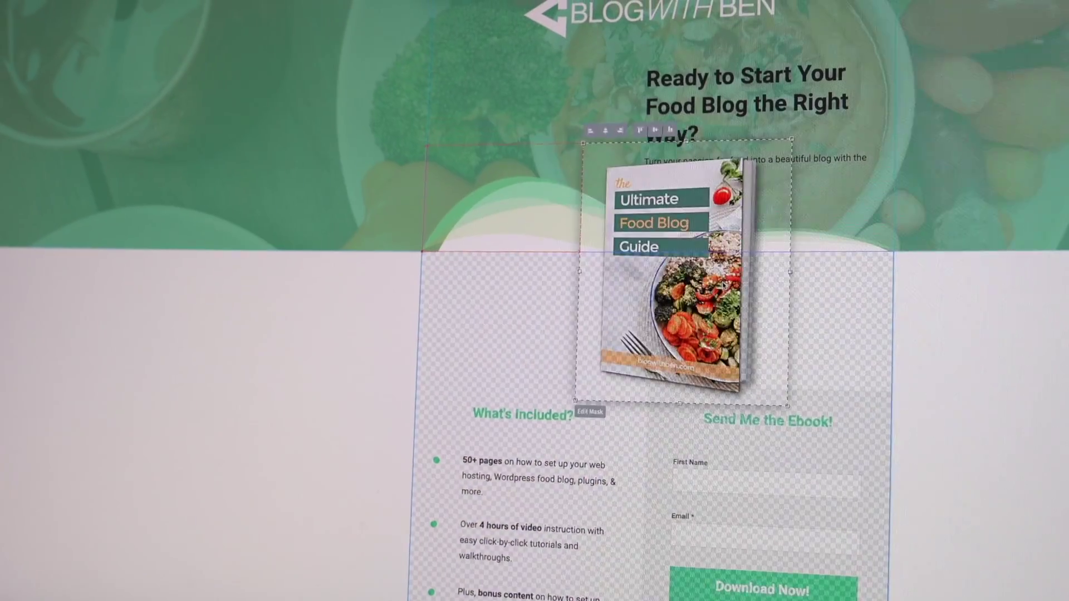
{"action": "left_click_drag", "start_coordinate": [723, 285], "coordinate": [604, 197]}
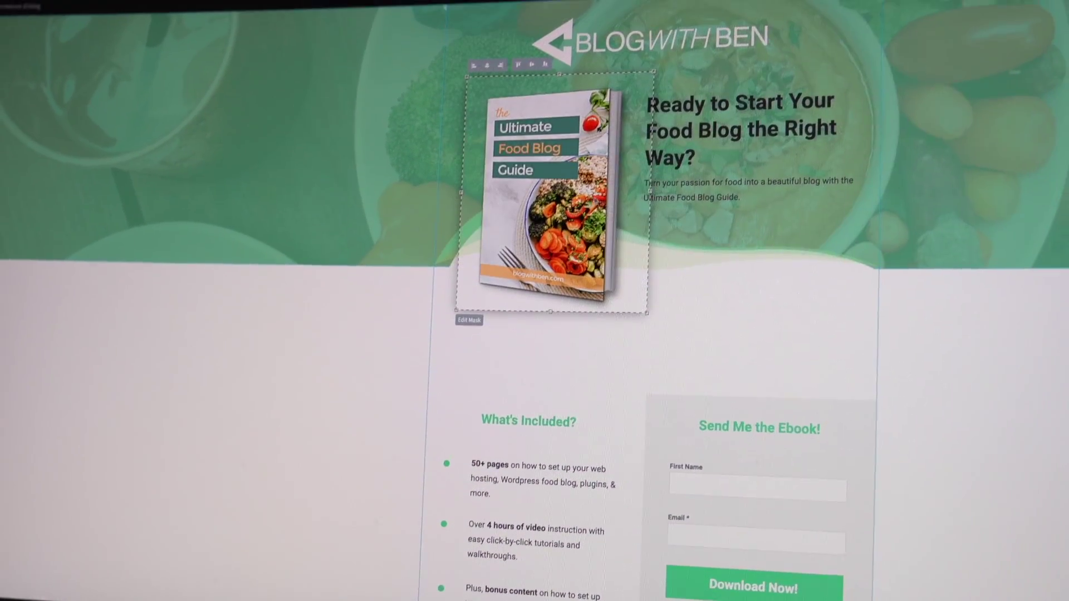
{"action": "left_click_drag", "start_coordinate": [776, 122], "coordinate": [766, 180]}
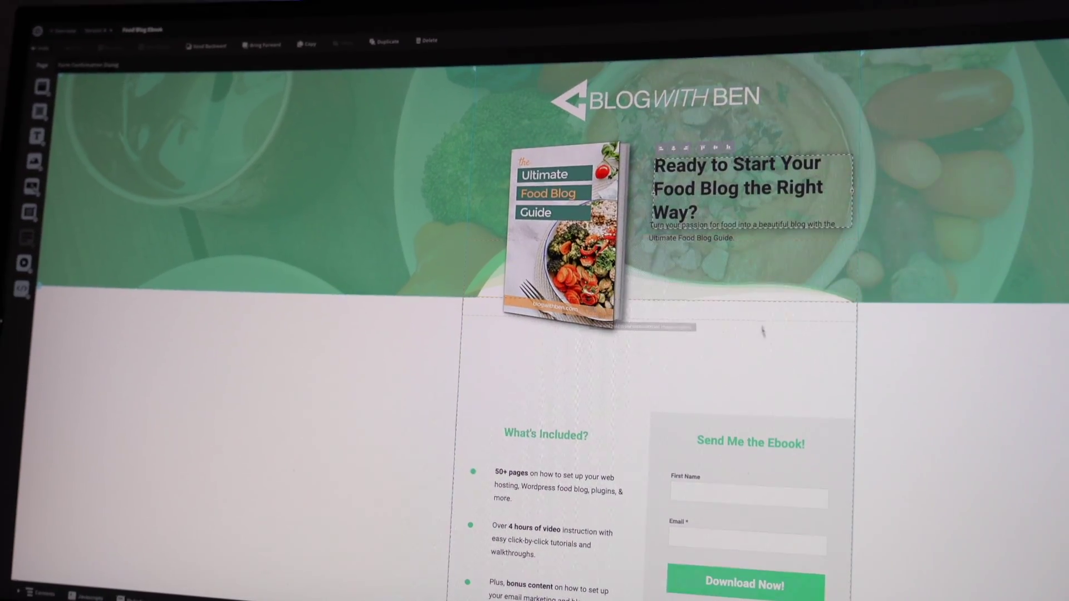
{"action": "left_click_drag", "start_coordinate": [754, 422], "coordinate": [751, 330]}
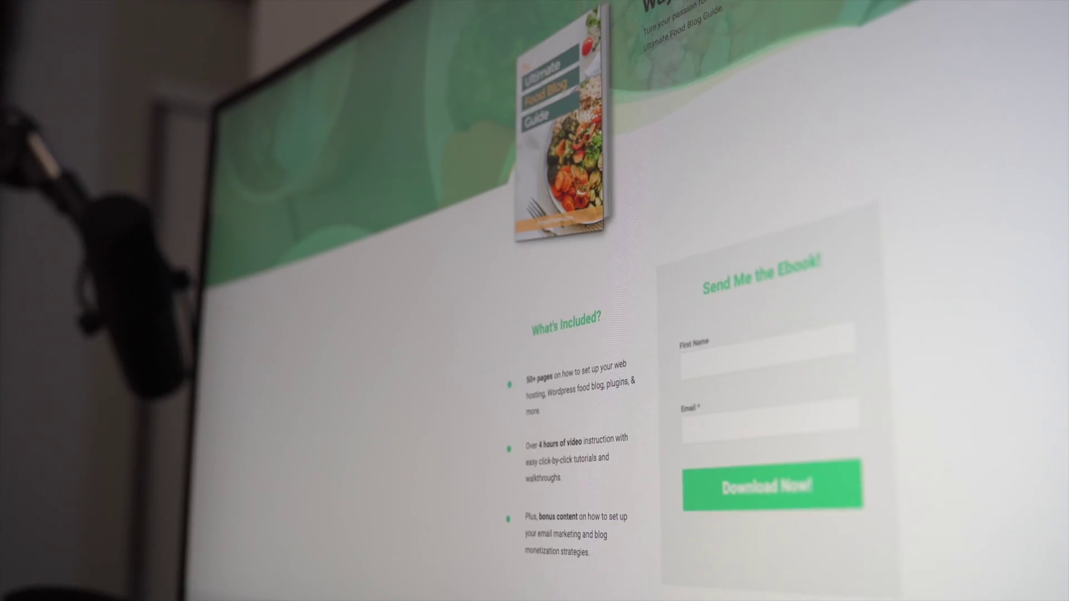